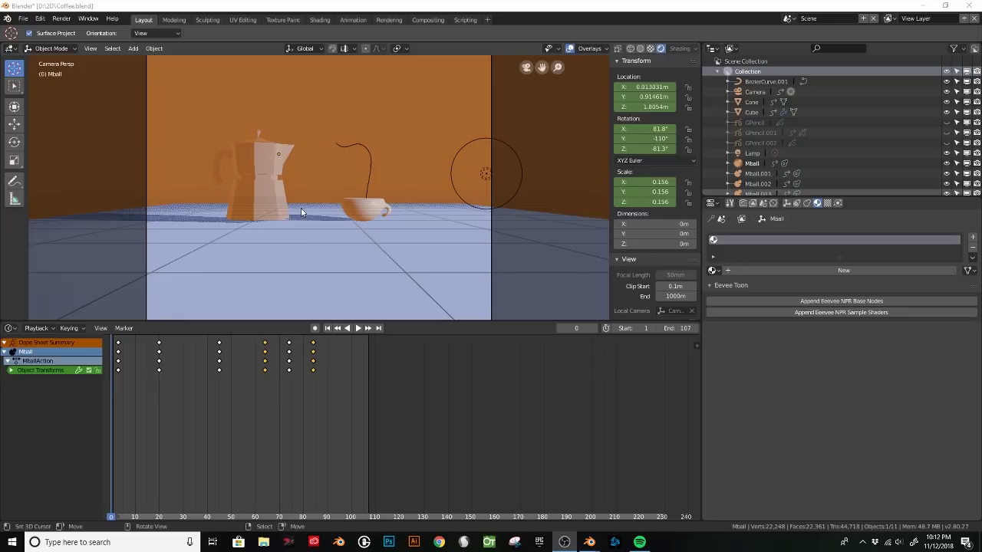
Play and scrub through the coffee pouring animation, then stop playback.
{"action": "key", "text": "space"}
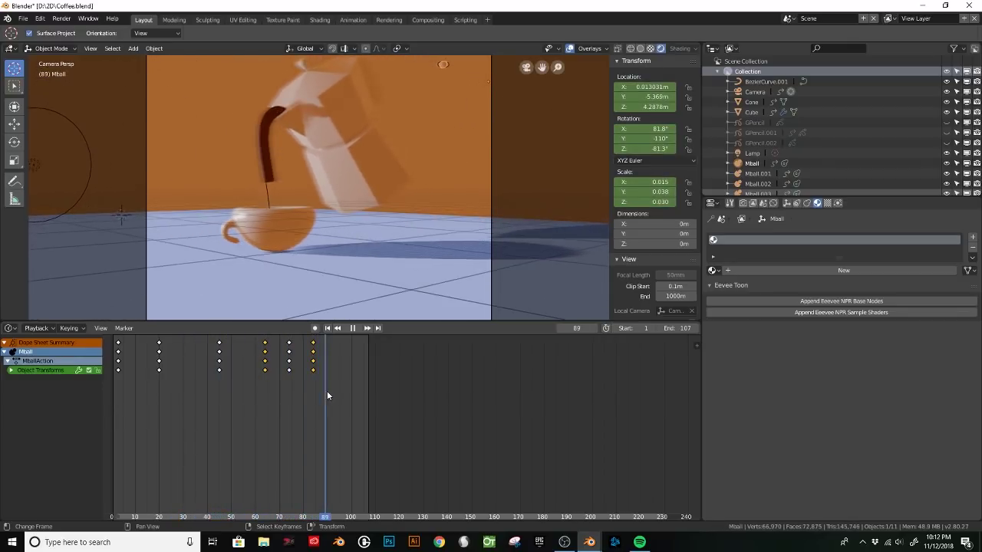
{"action": "left_click_drag", "start_coordinate": [353, 394], "coordinate": [158, 373]}
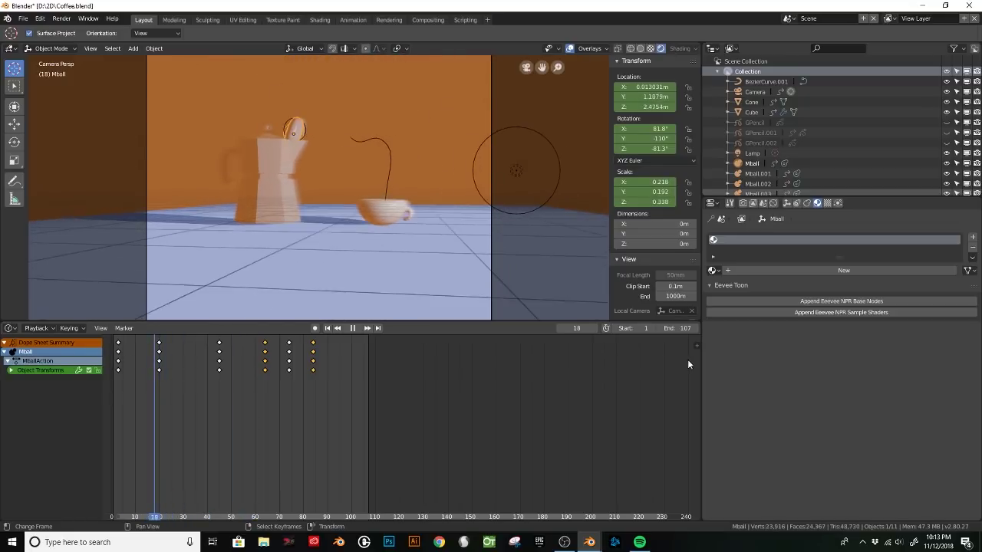
{"action": "key", "text": "Escape"}
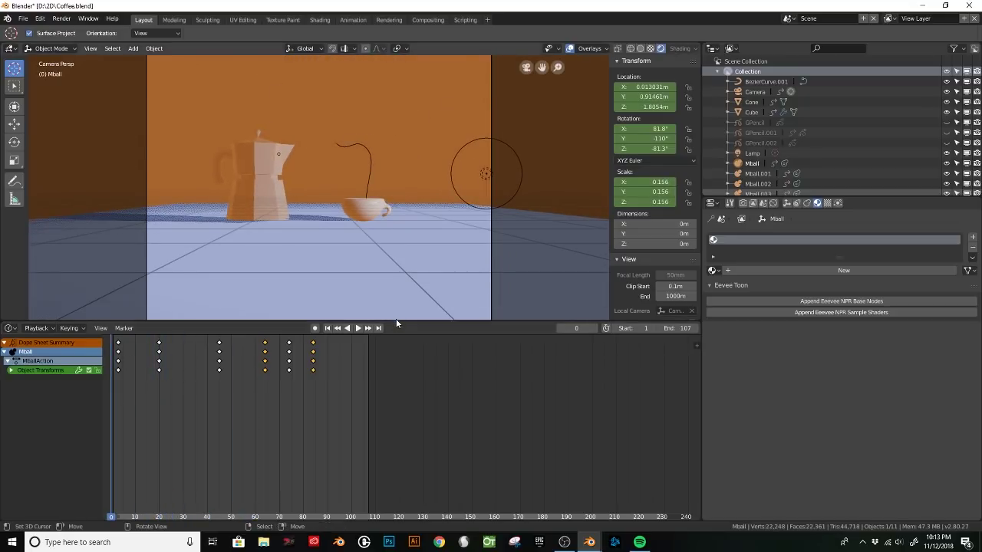
Turn the lower area into a Shader Editor and give the coffee pot a new material.
{"action": "left_click", "coordinate": [10, 328]}
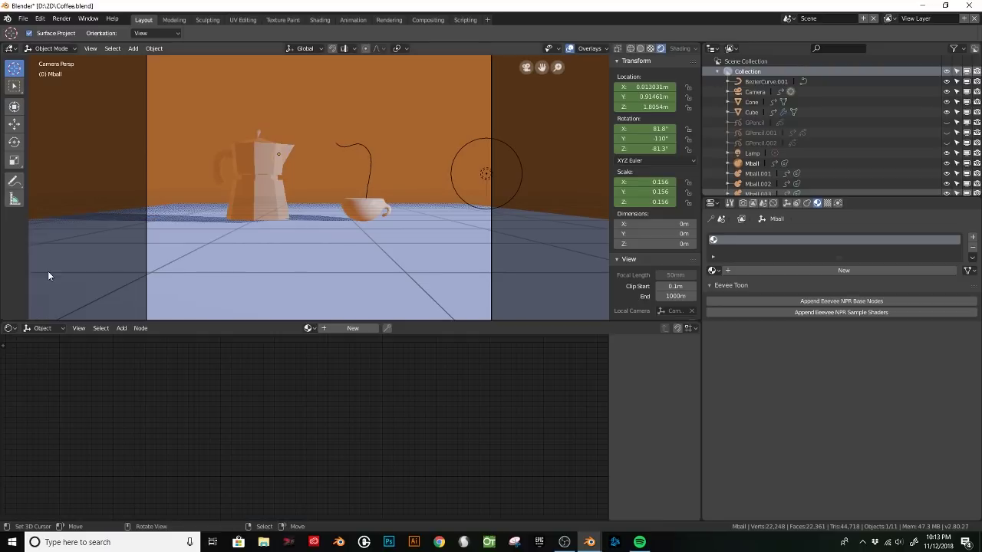
{"action": "left_click", "coordinate": [48, 271]}
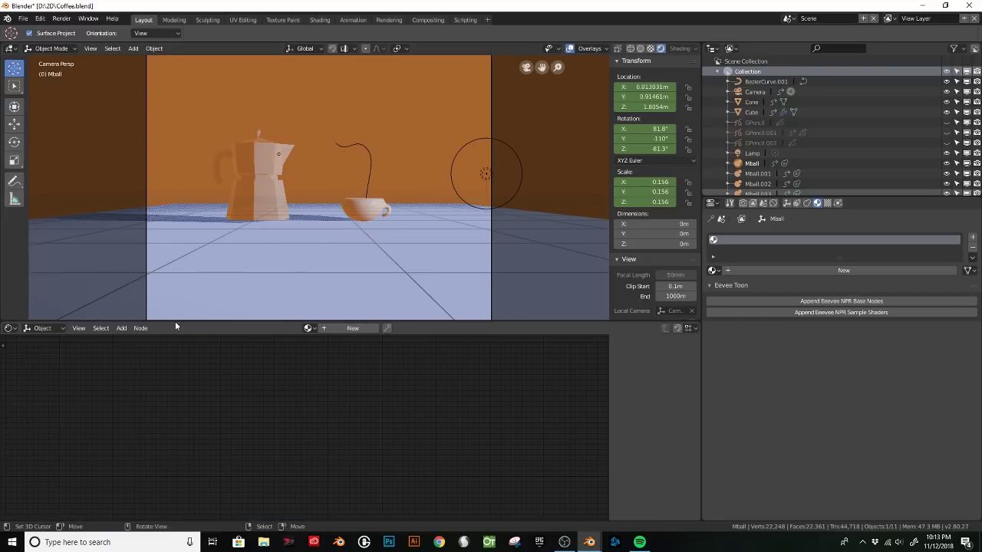
{"action": "left_click", "coordinate": [247, 196]}
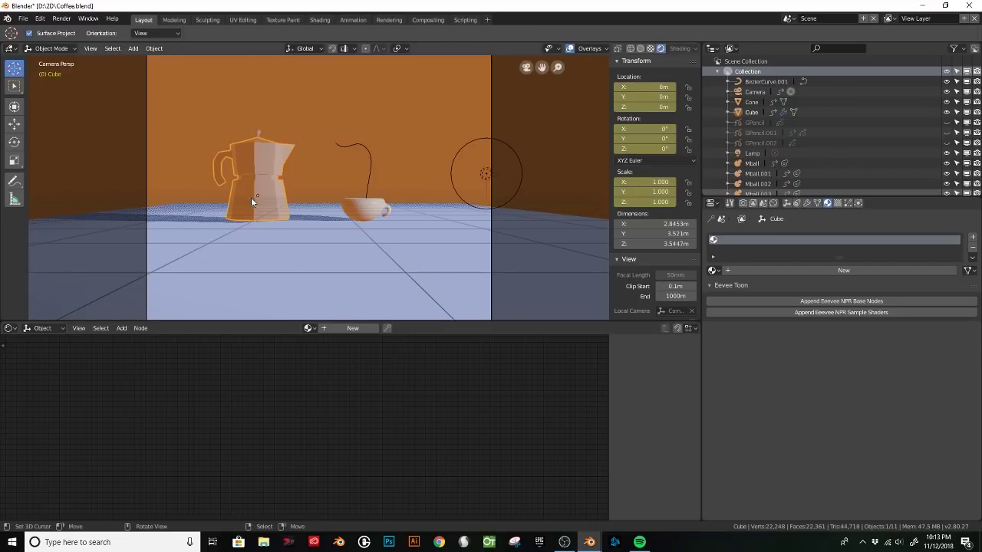
{"action": "left_click", "coordinate": [346, 328]}
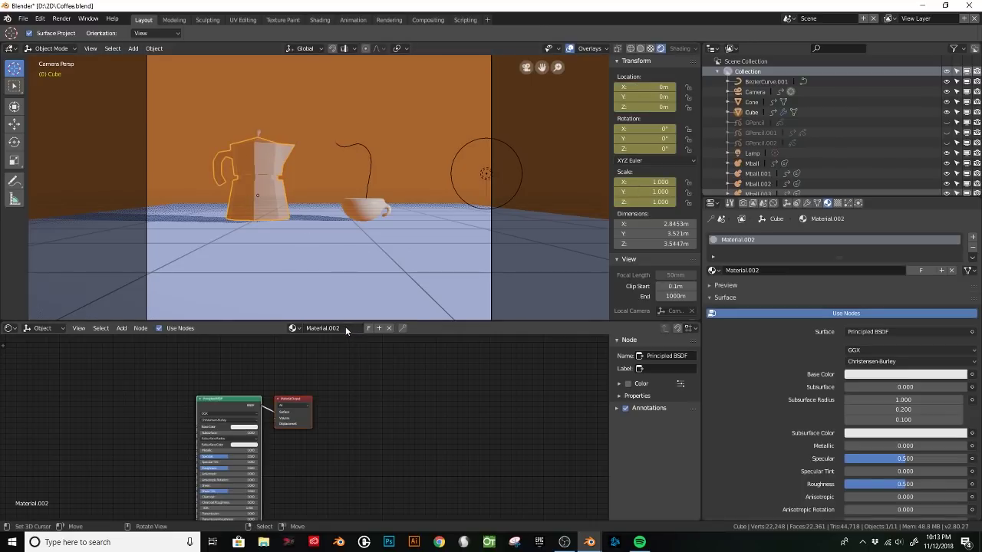
{"action": "left_click_drag", "start_coordinate": [221, 399], "coordinate": [206, 391]}
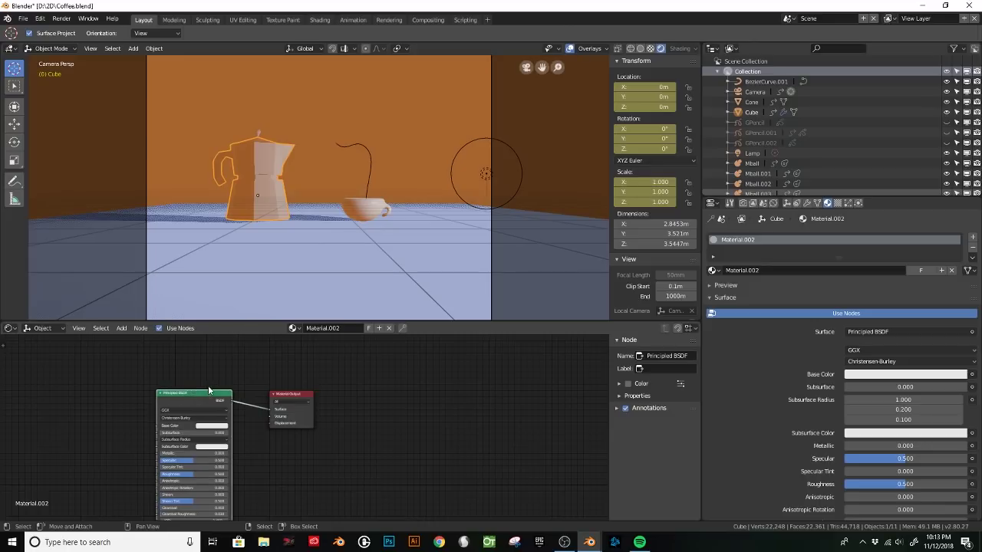
Delete the Principled BSDF node and add a Diffuse BSDF node on the left.
{"action": "key", "text": "x"}
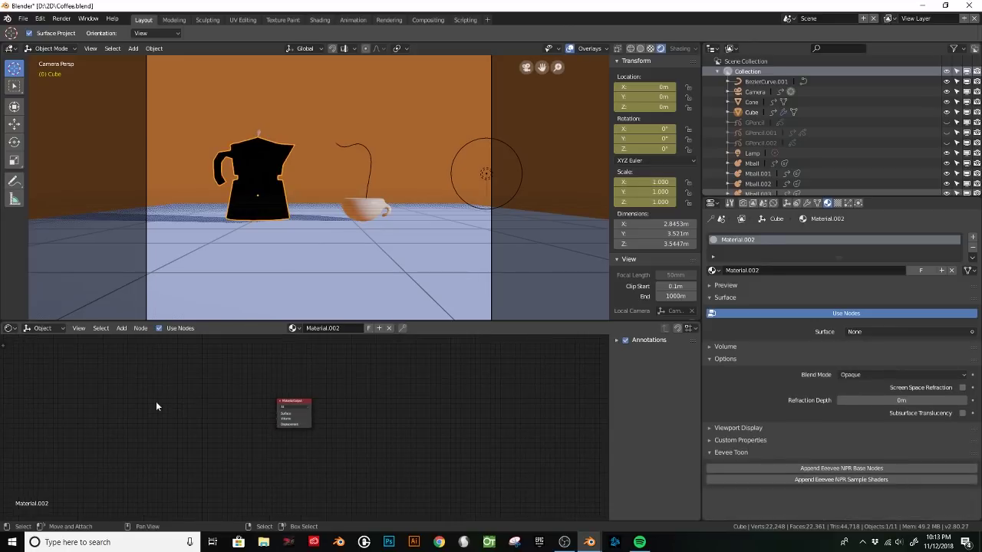
{"action": "middle_click_drag", "start_coordinate": [156, 405], "coordinate": [335, 405]}
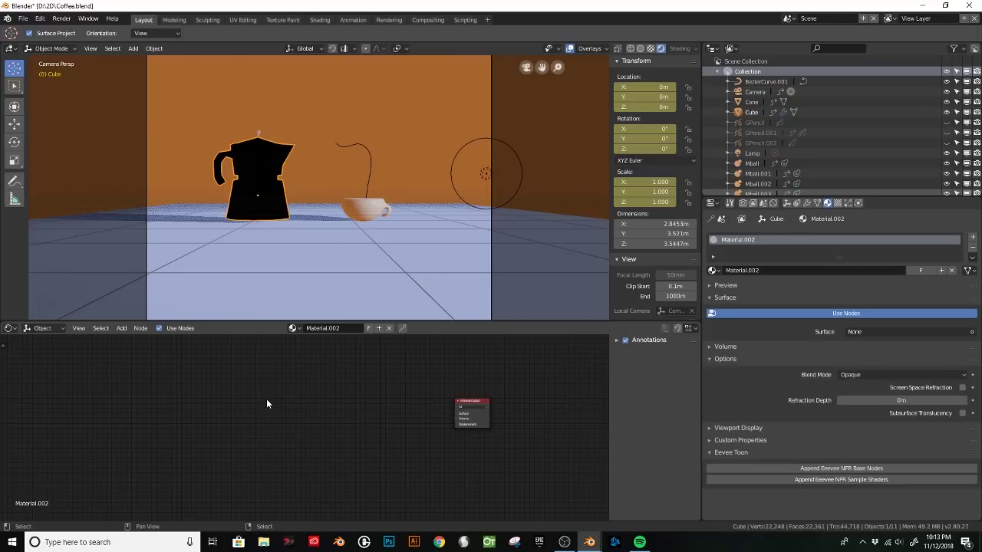
{"action": "key", "text": "shift+a"}
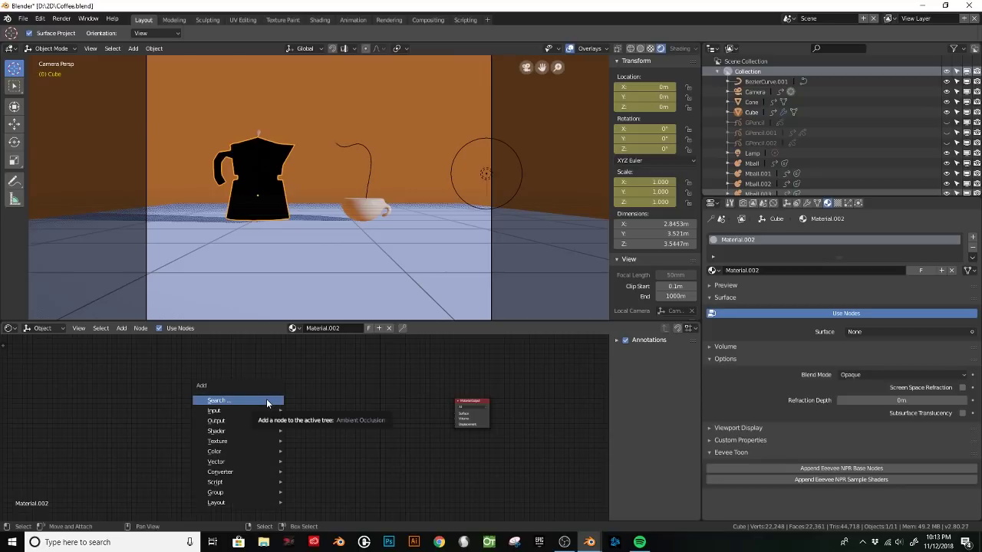
{"action": "left_click", "coordinate": [268, 402]}
{"action": "type", "text": "diff"}
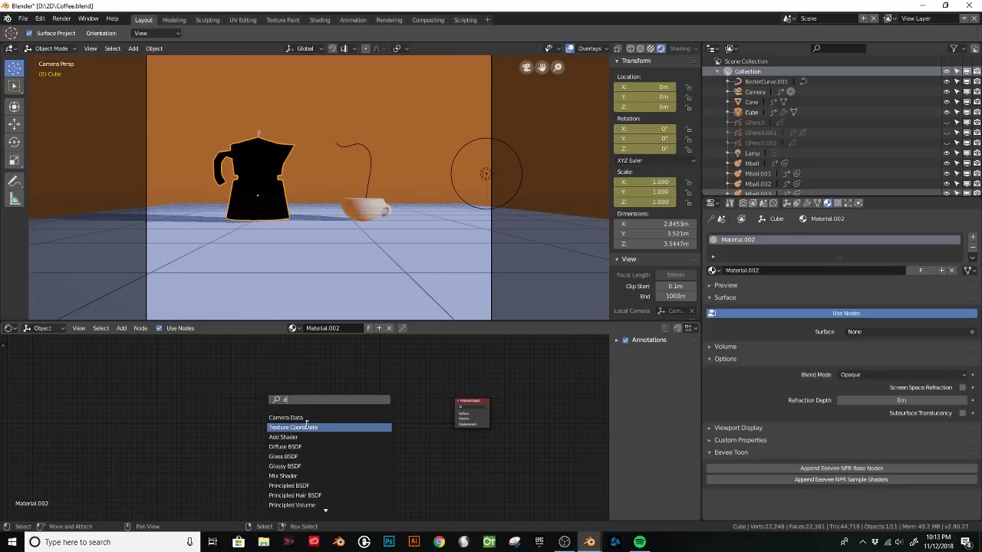
{"action": "left_click", "coordinate": [307, 449]}
{"action": "left_click", "coordinate": [110, 405]}
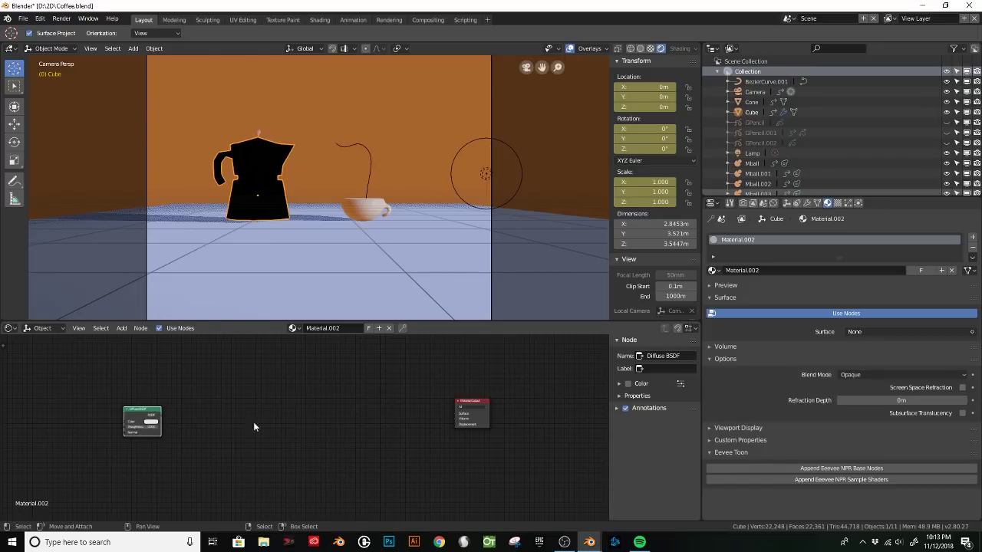
Add a Shader to RGB node beside the Diffuse BSDF and link them.
{"action": "key", "text": "shift+a"}
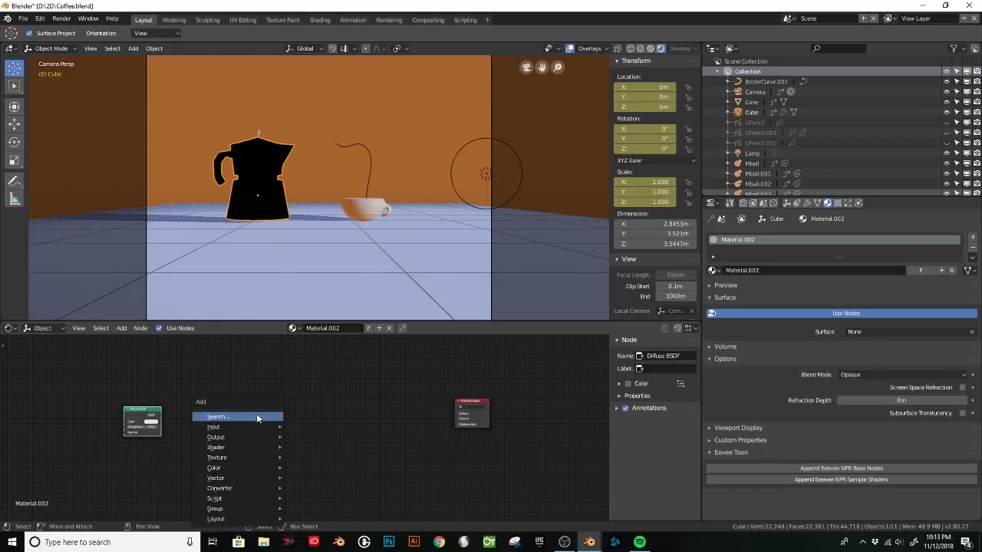
{"action": "left_click", "coordinate": [256, 413]}
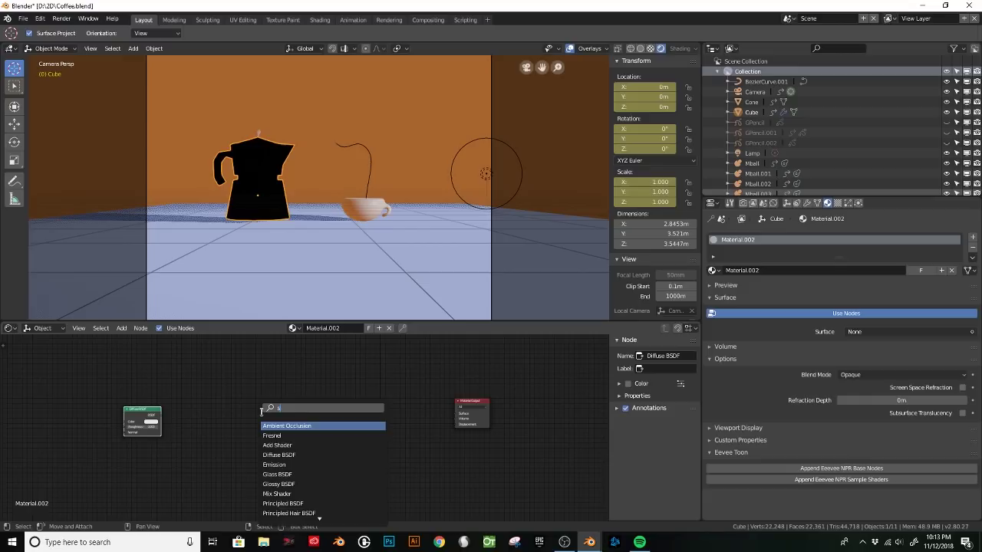
{"action": "type", "text": "shader"}
{"action": "left_click", "coordinate": [307, 445]}
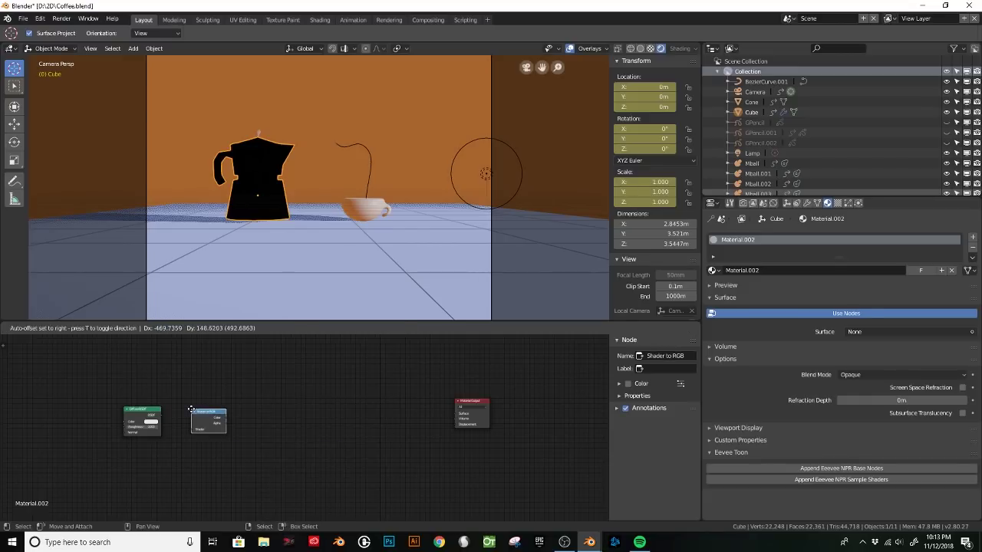
{"action": "left_click", "coordinate": [188, 408]}
{"action": "key", "text": "shift+a"}
{"action": "left_click", "coordinate": [316, 408]}
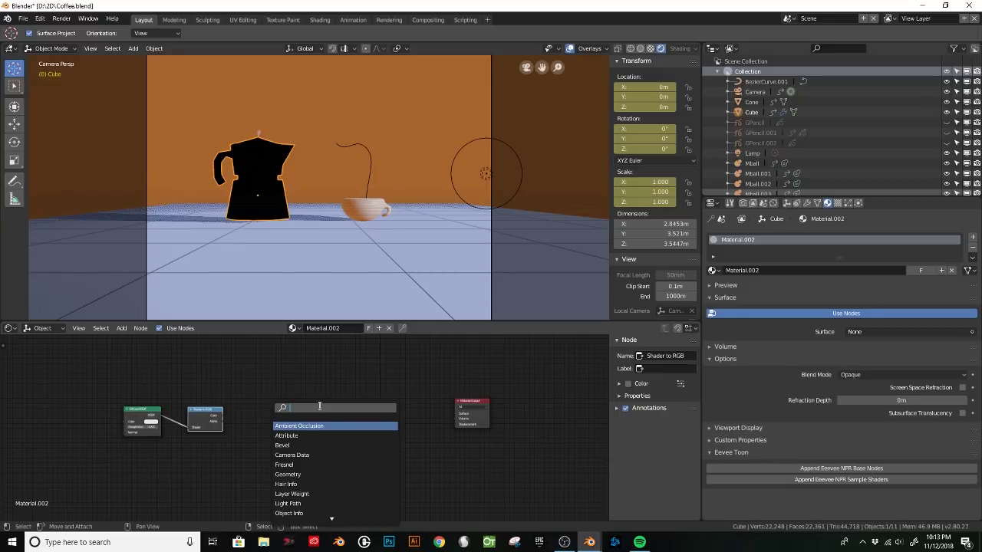
Add a ColorRamp node and connect Shader to RGB Color into its Fac.
{"action": "type", "text": "colo"}
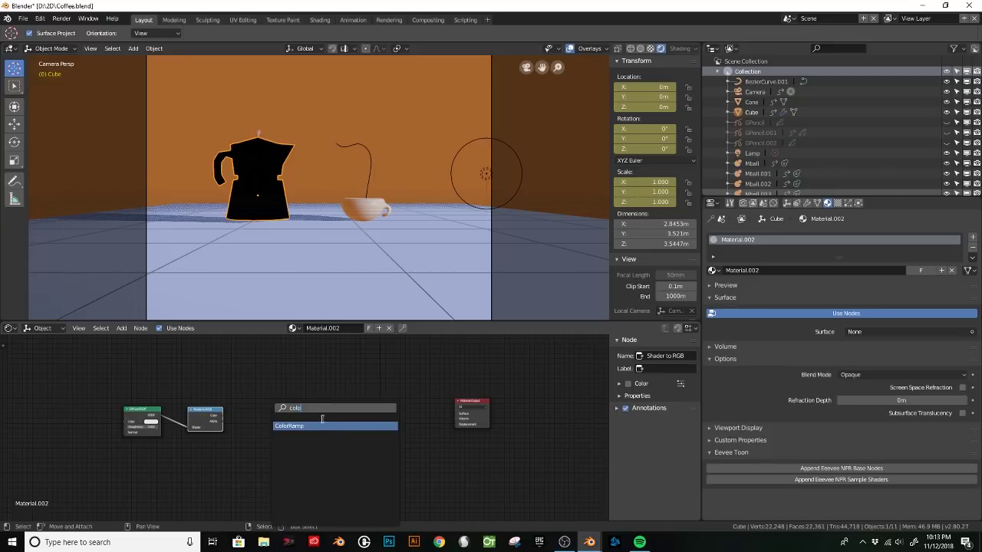
{"action": "left_click", "coordinate": [319, 426]}
{"action": "left_click", "coordinate": [269, 387]}
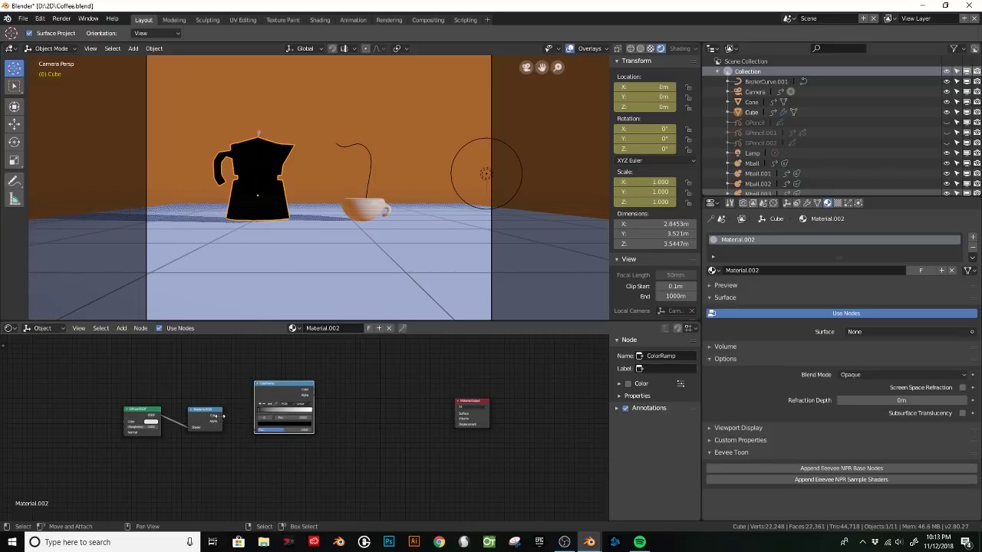
{"action": "left_click_drag", "start_coordinate": [221, 416], "coordinate": [227, 420]}
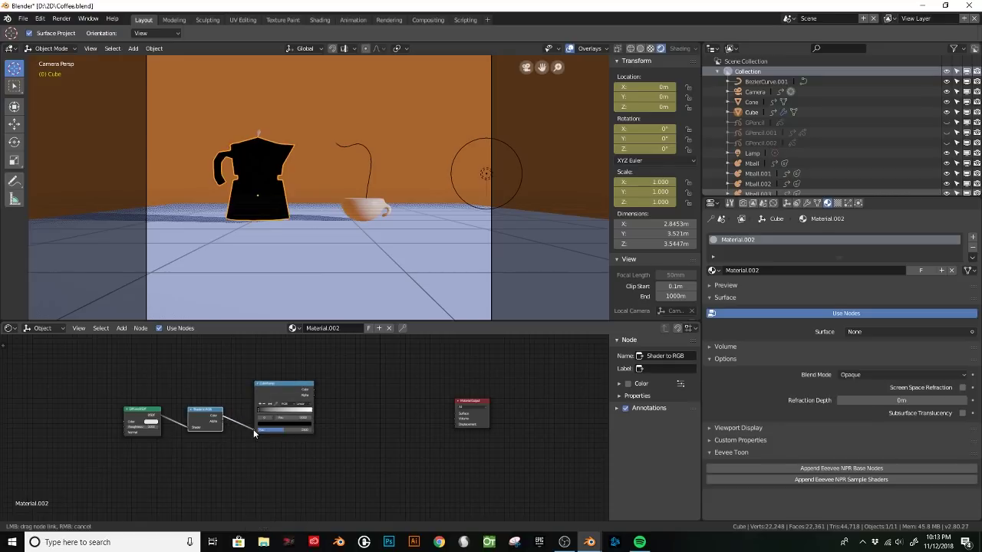
{"action": "left_click_drag", "start_coordinate": [253, 431], "coordinate": [255, 431]}
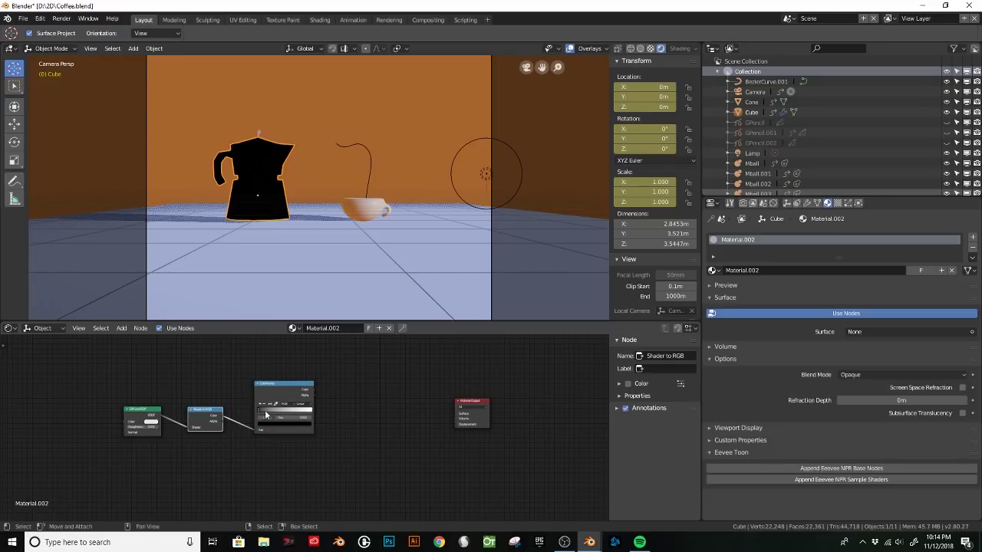
{"action": "scroll", "coordinate": [257, 434], "scroll_direction": "up", "scroll_amount": 4}
{"action": "scroll", "coordinate": [227, 429], "scroll_direction": "up", "scroll_amount": 1}
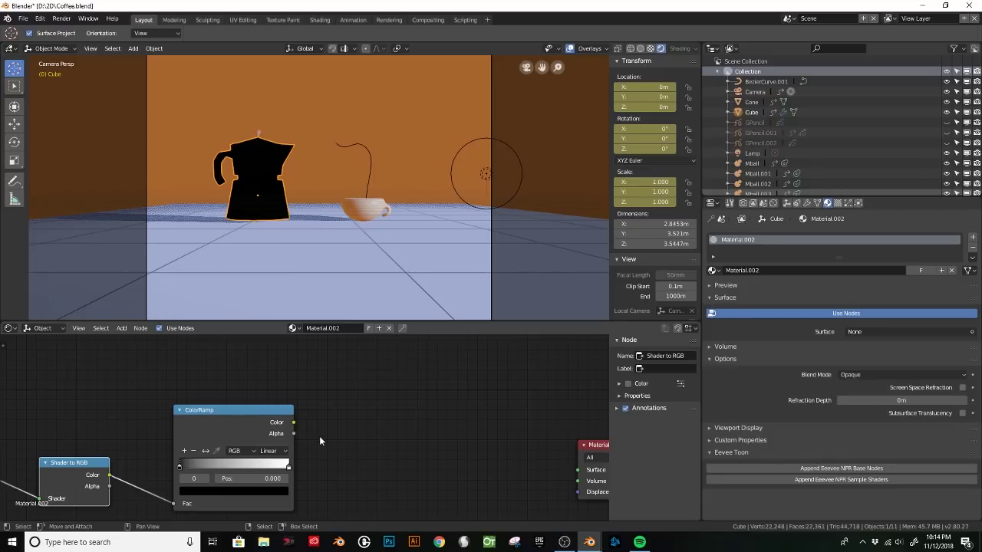
Add a second Diffuse BSDF whose colour is fed by the ColorRamp Color.
{"action": "key", "text": "shift+a"}
{"action": "left_click", "coordinate": [309, 415]}
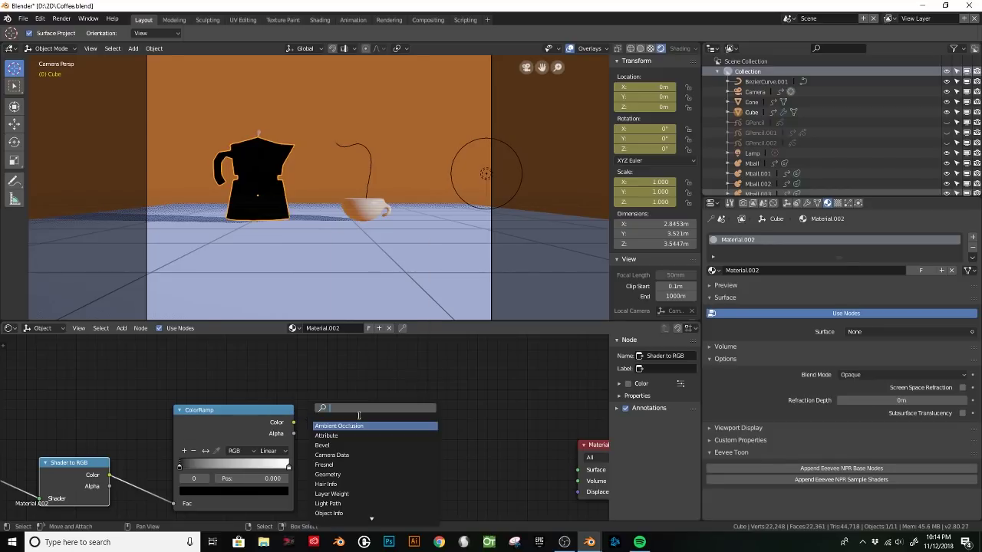
{"action": "type", "text": "d"}
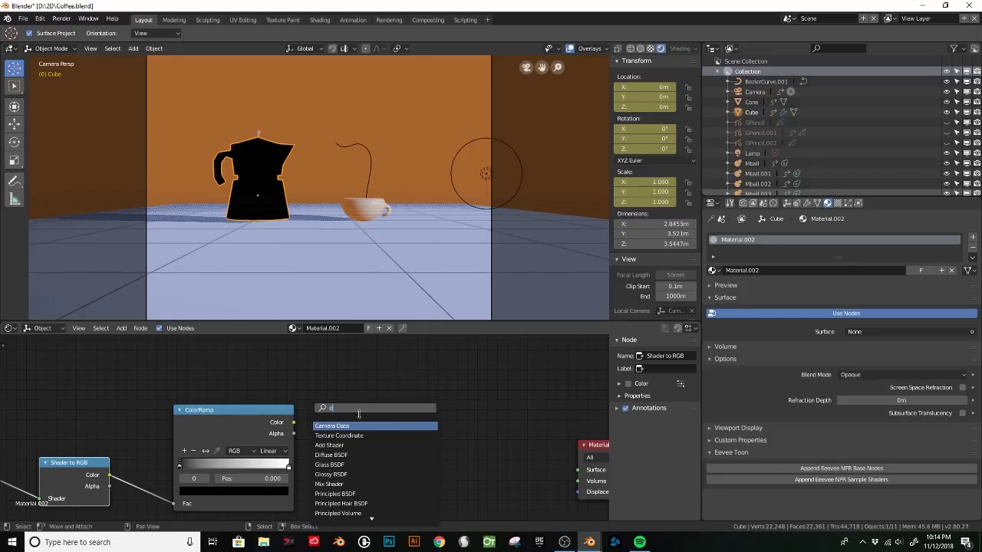
{"action": "type", "text": "il"}
{"action": "key", "text": "BackSpace"}
{"action": "type", "text": "f"}
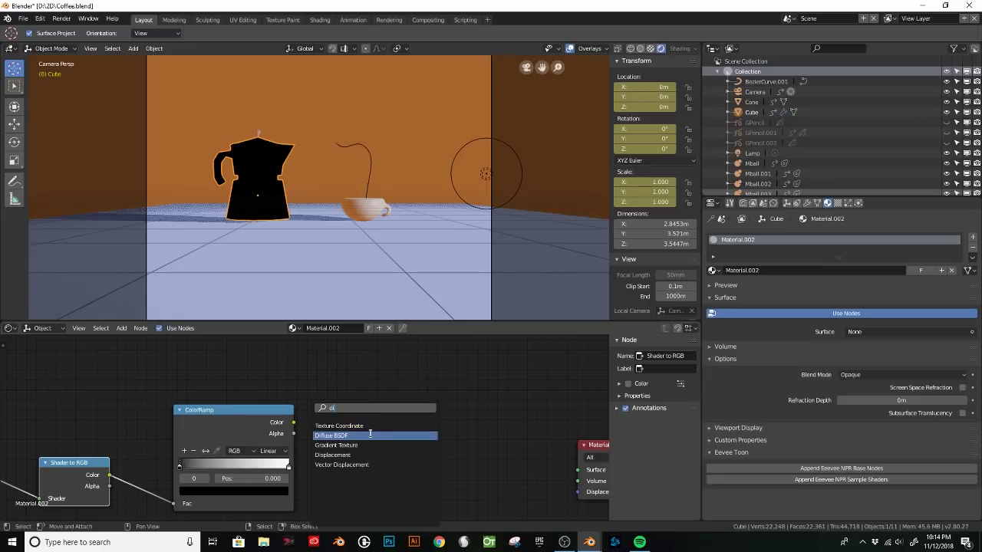
{"action": "key", "text": "Return"}
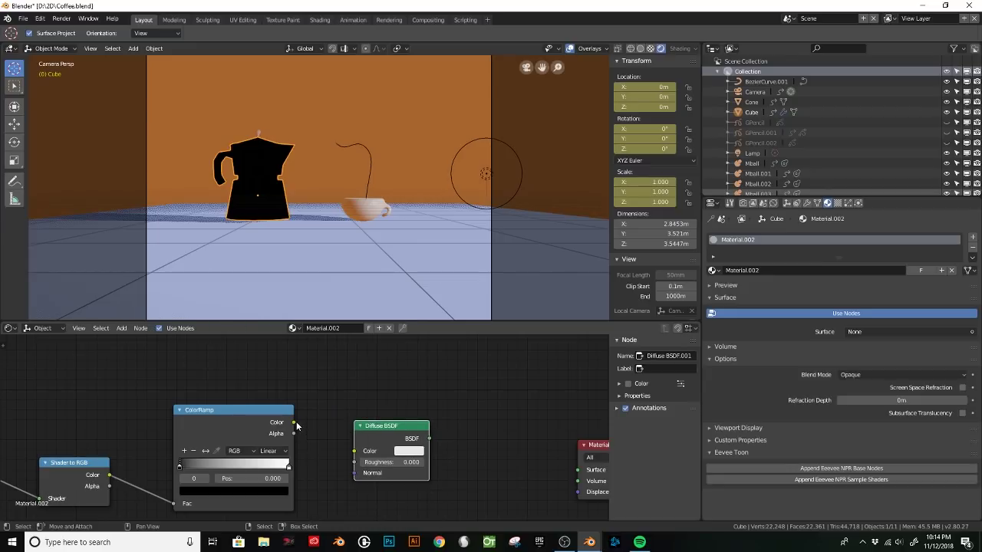
{"action": "left_click_drag", "start_coordinate": [294, 423], "coordinate": [355, 451]}
{"action": "middle_click_drag", "start_coordinate": [472, 460], "coordinate": [376, 425]}
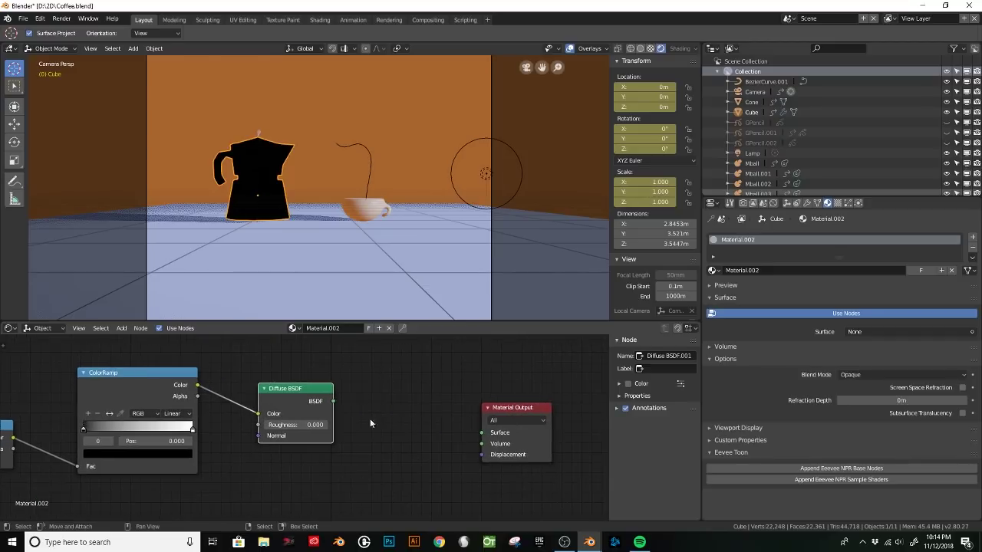
Connect the Diffuse BSDF to the Material Output and move the ramp stops to about 0.48 and 0.15.
{"action": "left_click_drag", "start_coordinate": [334, 402], "coordinate": [481, 433]}
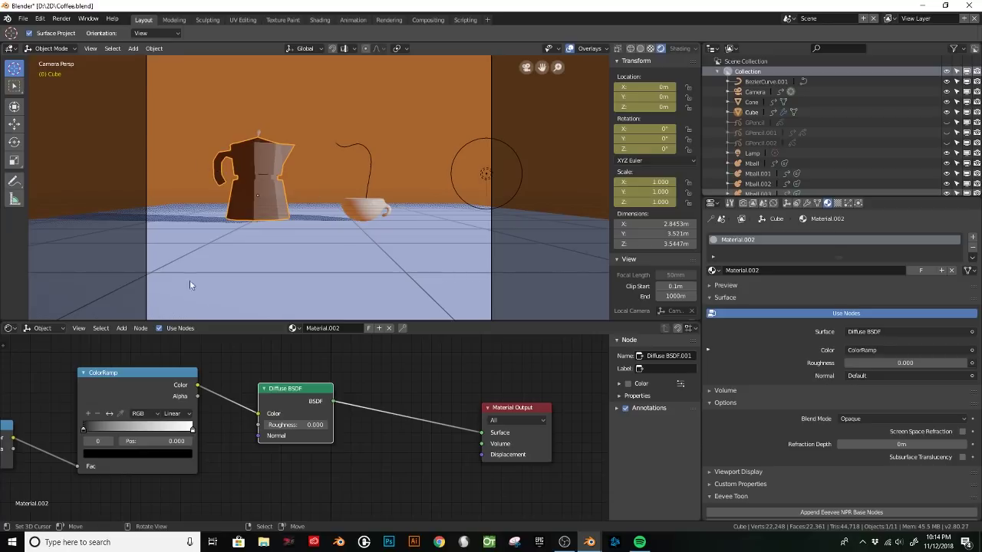
{"action": "left_click", "coordinate": [189, 430]}
{"action": "left_click_drag", "start_coordinate": [190, 430], "coordinate": [98, 431]}
{"action": "left_click", "coordinate": [108, 428]}
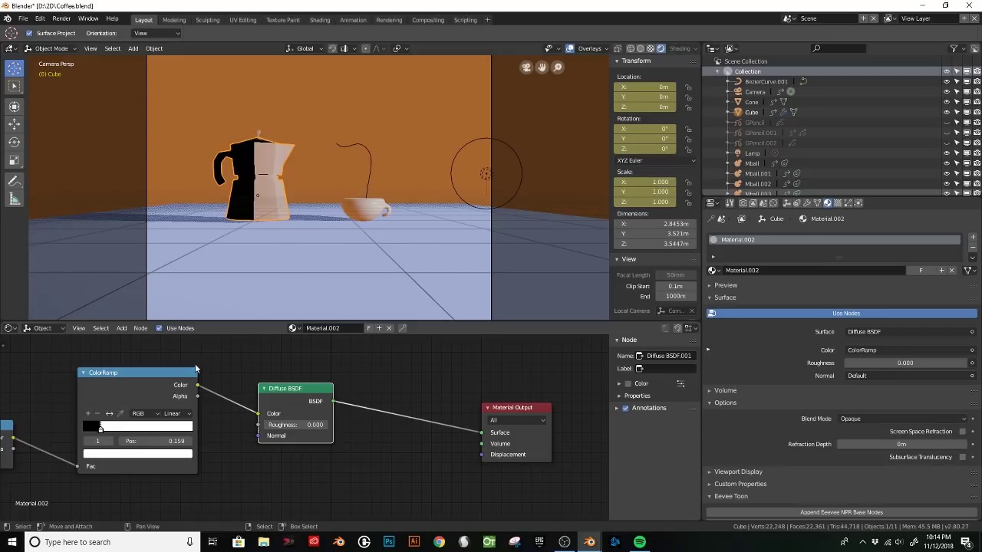
Set the ColorRamp interpolation to Constant, nudge the black stop right, and add a third stop.
{"action": "left_click", "coordinate": [185, 414]}
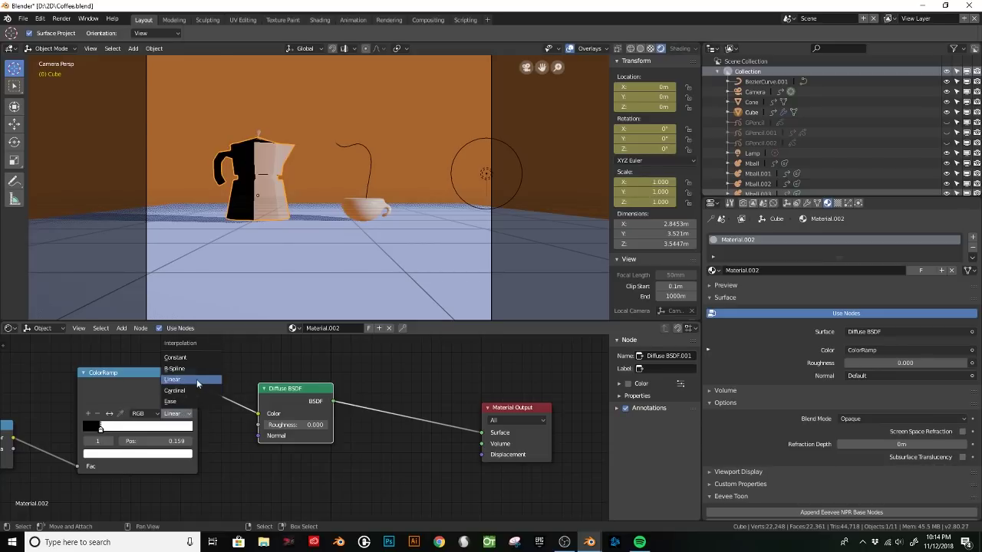
{"action": "left_click", "coordinate": [192, 358]}
{"action": "left_click_drag", "start_coordinate": [100, 428], "coordinate": [136, 434]}
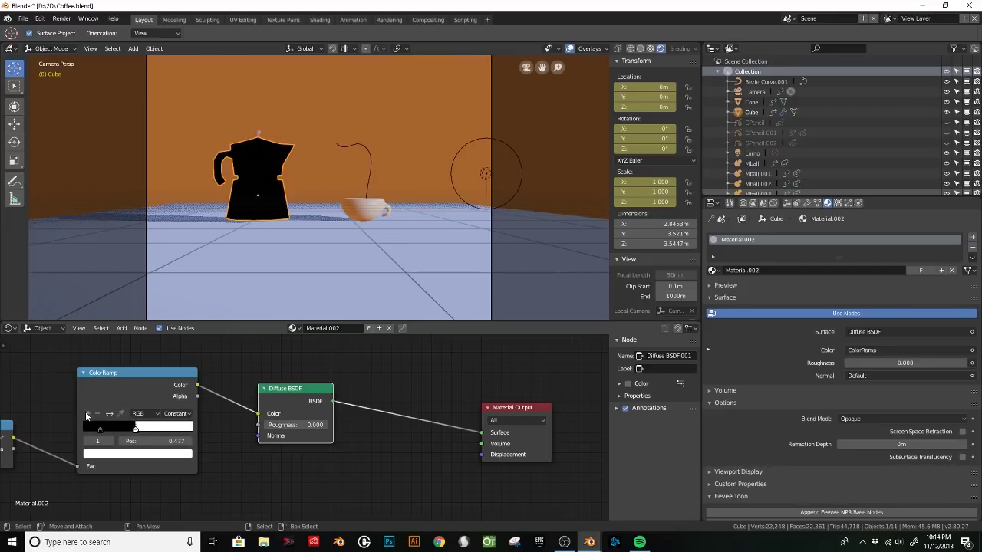
{"action": "left_click", "coordinate": [87, 413]}
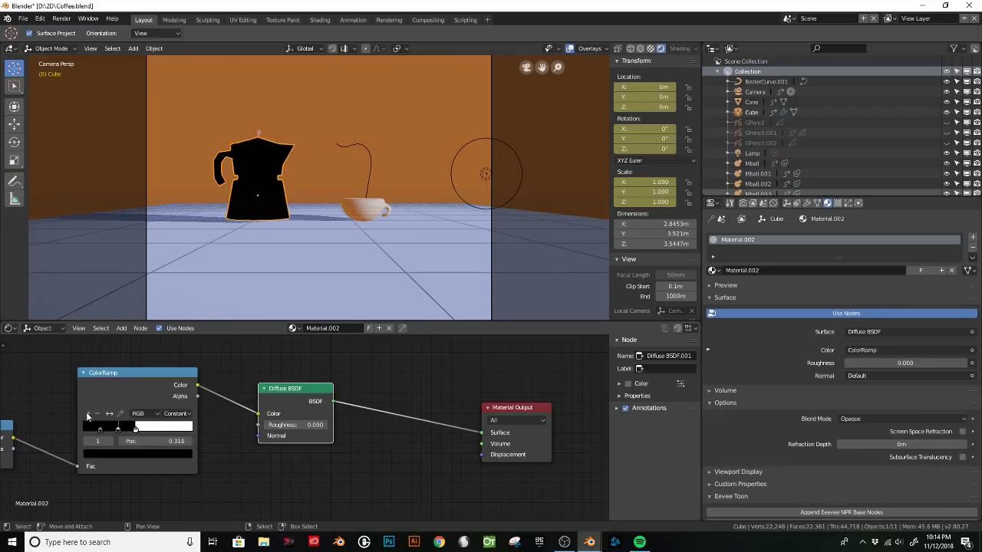
Make the new ramp stop dark grey and move the black stop to about 0.1.
{"action": "left_click", "coordinate": [125, 454]}
{"action": "left_click", "coordinate": [170, 361]}
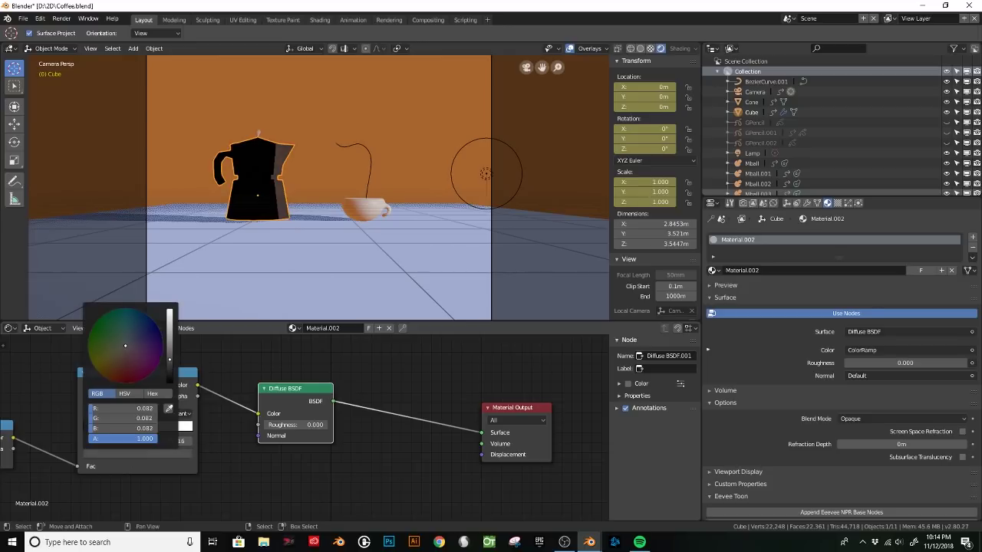
{"action": "left_click_drag", "start_coordinate": [171, 359], "coordinate": [170, 346]}
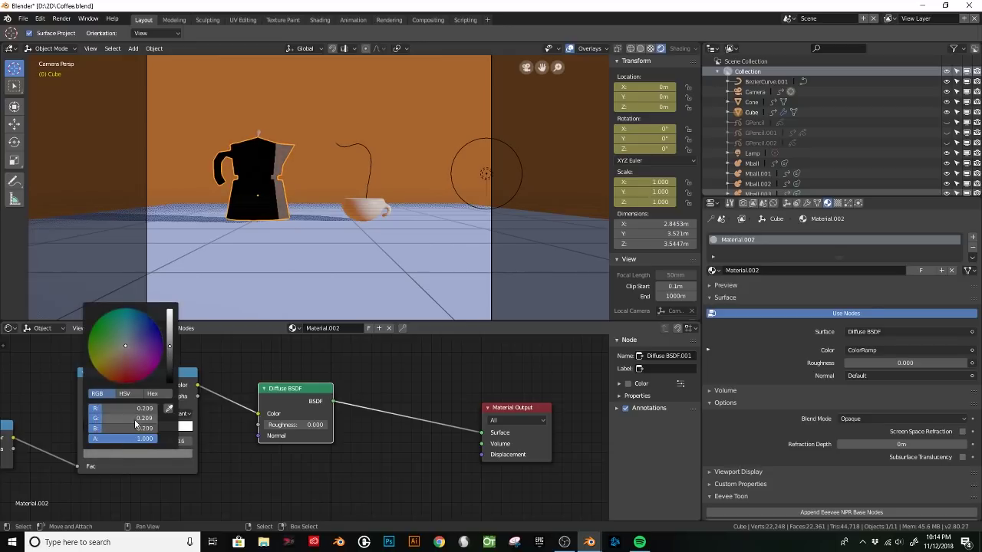
{"action": "mouse_move", "coordinate": [98, 430]}
{"action": "left_mouse_down"}
{"action": "mouse_move", "coordinate": [133, 430]}
{"action": "mouse_move", "coordinate": [115, 428]}
{"action": "left_mouse_up"}
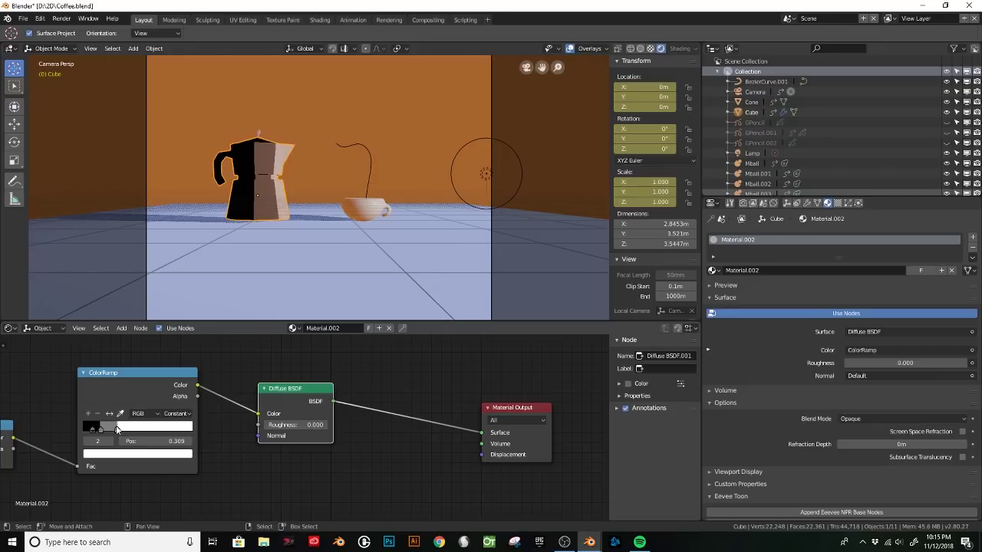
Switch the ramp back to Linear, delete the grey middle stop, and set the black stop to 0.123.
{"action": "left_click", "coordinate": [178, 414]}
{"action": "left_click", "coordinate": [172, 379]}
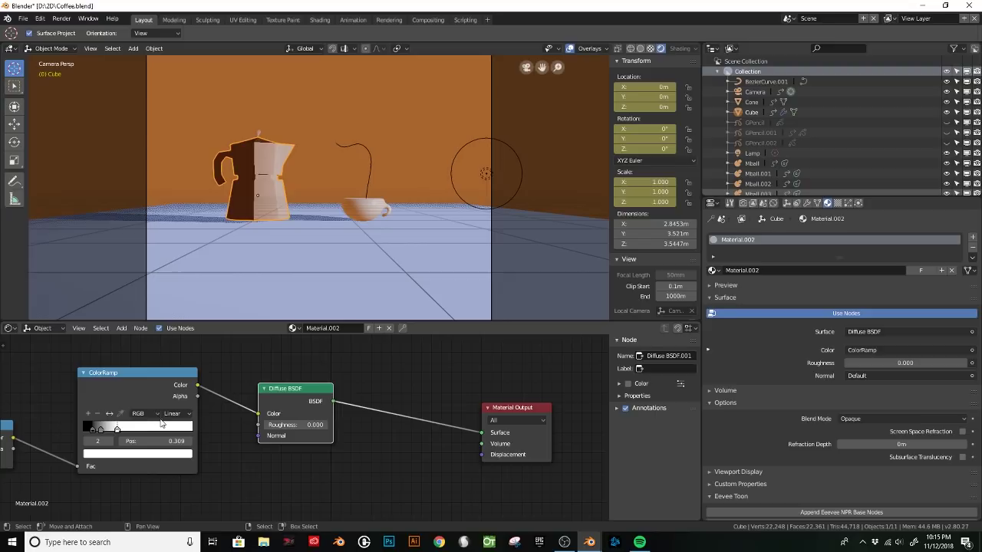
{"action": "left_click", "coordinate": [100, 427]}
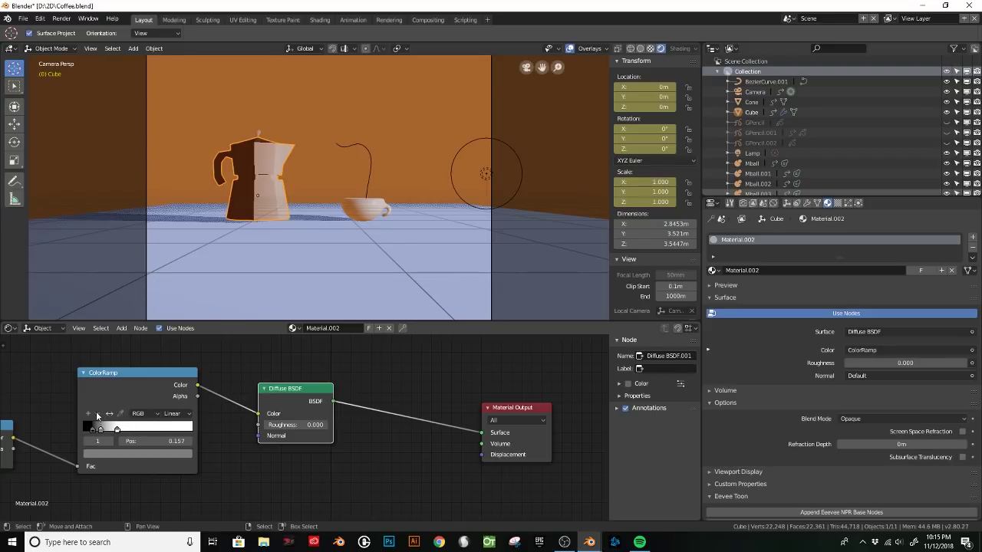
{"action": "left_click", "coordinate": [97, 413]}
{"action": "left_click_drag", "start_coordinate": [95, 429], "coordinate": [99, 430]}
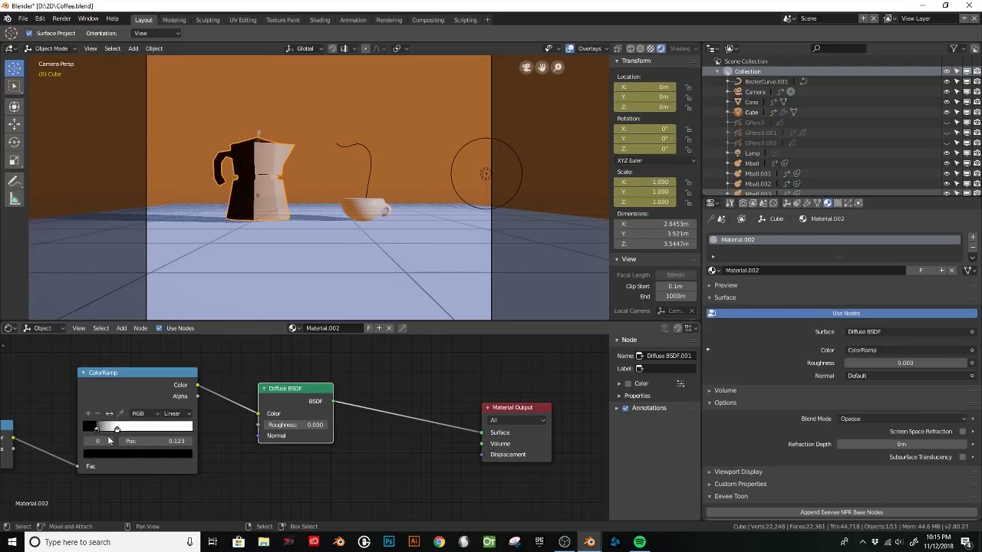
Recolour the first ramp stop to a light blue.
{"action": "left_click", "coordinate": [107, 452]}
{"action": "mouse_move", "coordinate": [168, 369]}
{"action": "left_mouse_down"}
{"action": "mouse_move", "coordinate": [170, 352]}
{"action": "mouse_move", "coordinate": [131, 338]}
{"action": "mouse_move", "coordinate": [174, 345]}
{"action": "mouse_move", "coordinate": [174, 327]}
{"action": "mouse_move", "coordinate": [128, 332]}
{"action": "mouse_move", "coordinate": [139, 336]}
{"action": "mouse_move", "coordinate": [135, 329]}
{"action": "left_mouse_up"}
{"action": "mouse_move", "coordinate": [170, 325]}
{"action": "left_mouse_down"}
{"action": "mouse_move", "coordinate": [170, 311]}
{"action": "mouse_move", "coordinate": [142, 340]}
{"action": "left_mouse_up"}
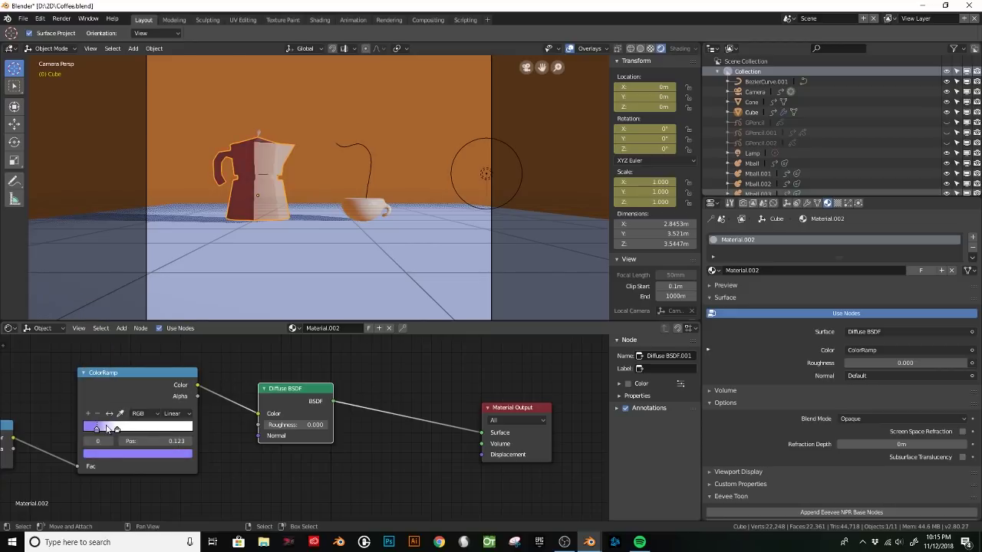
{"action": "left_click", "coordinate": [111, 453]}
{"action": "left_click_drag", "start_coordinate": [142, 340], "coordinate": [133, 332]}
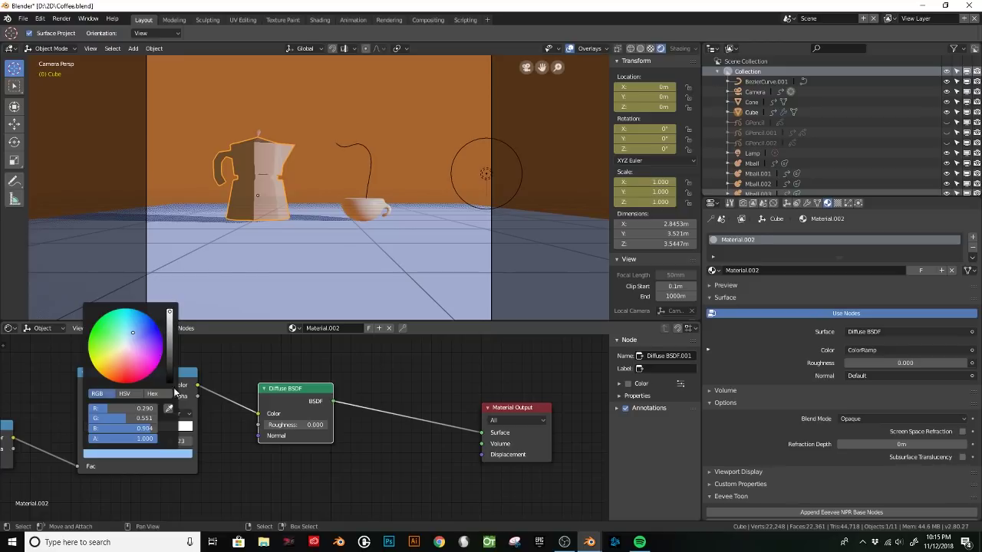
Move the second ramp stop to 0.155 and darken it to grey (0.228).
{"action": "middle_click_drag", "start_coordinate": [235, 409], "coordinate": [348, 427]}
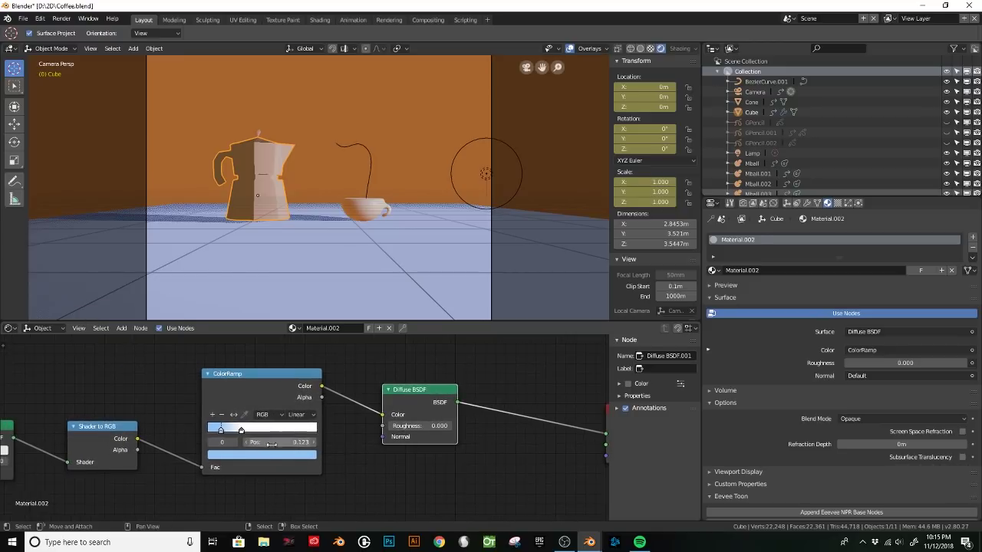
{"action": "left_click_drag", "start_coordinate": [241, 431], "coordinate": [278, 431]}
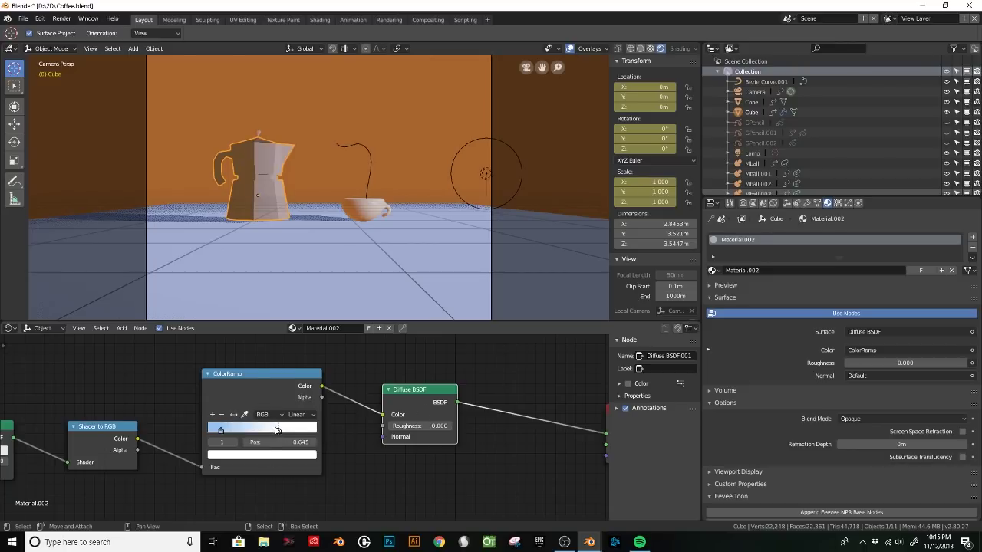
{"action": "key", "text": "ctrl+z"}
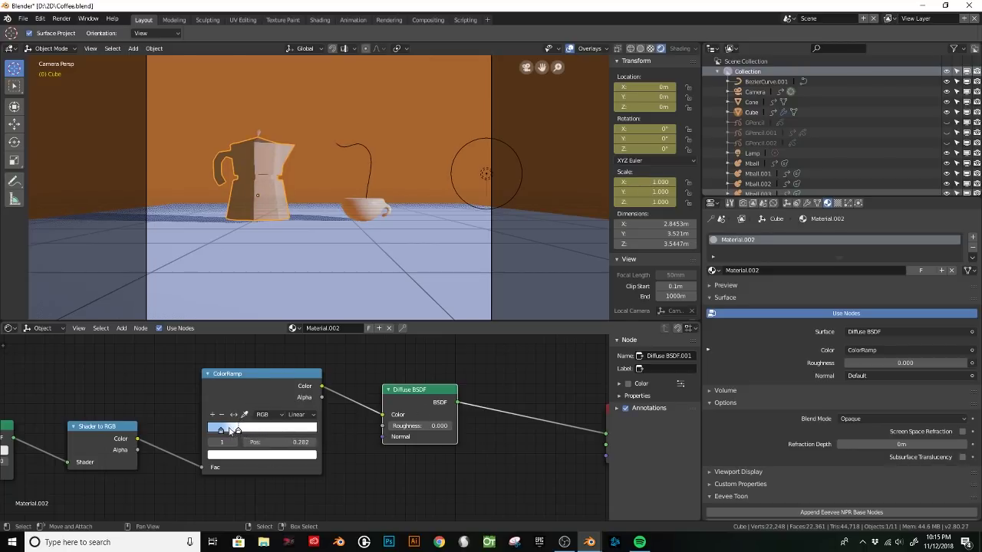
{"action": "left_click_drag", "start_coordinate": [236, 431], "coordinate": [224, 432]}
{"action": "left_click", "coordinate": [245, 455]}
{"action": "left_click_drag", "start_coordinate": [295, 366], "coordinate": [294, 346]}
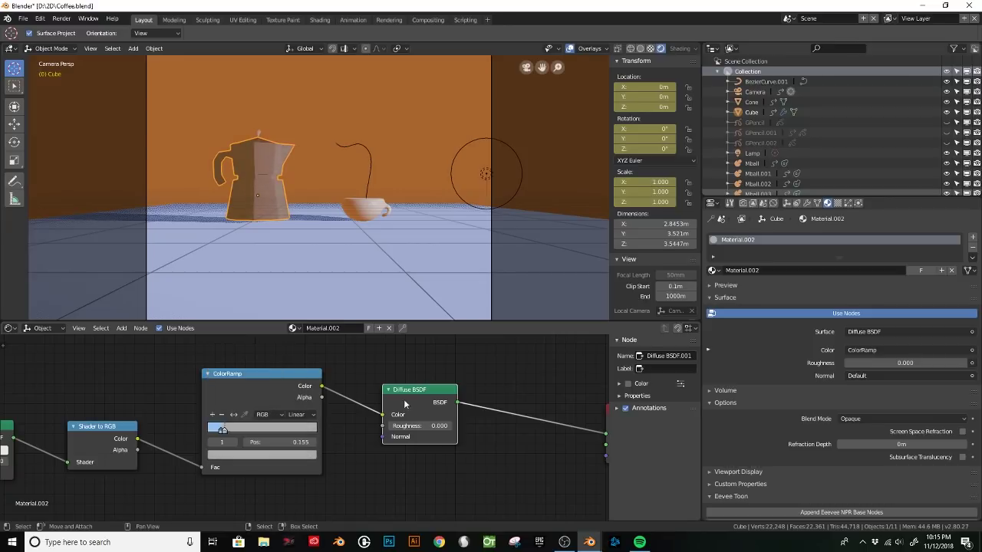
{"action": "scroll", "coordinate": [404, 405], "scroll_direction": "down", "scroll_amount": 1}
{"action": "mouse_move", "coordinate": [390, 395]}
{"action": "left_mouse_down"}
{"action": "mouse_move", "coordinate": [359, 395]}
{"action": "mouse_move", "coordinate": [405, 395]}
{"action": "left_mouse_up"}
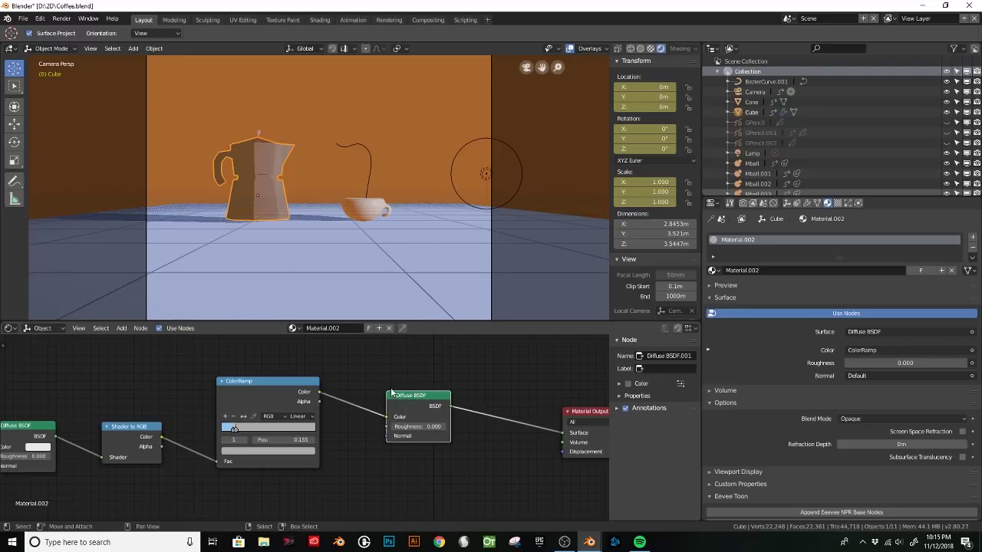
Replace the Diffuse BSDF with an Emission node fed by the ColorRamp, and darken the first stop's blue.
{"action": "key", "text": "x"}
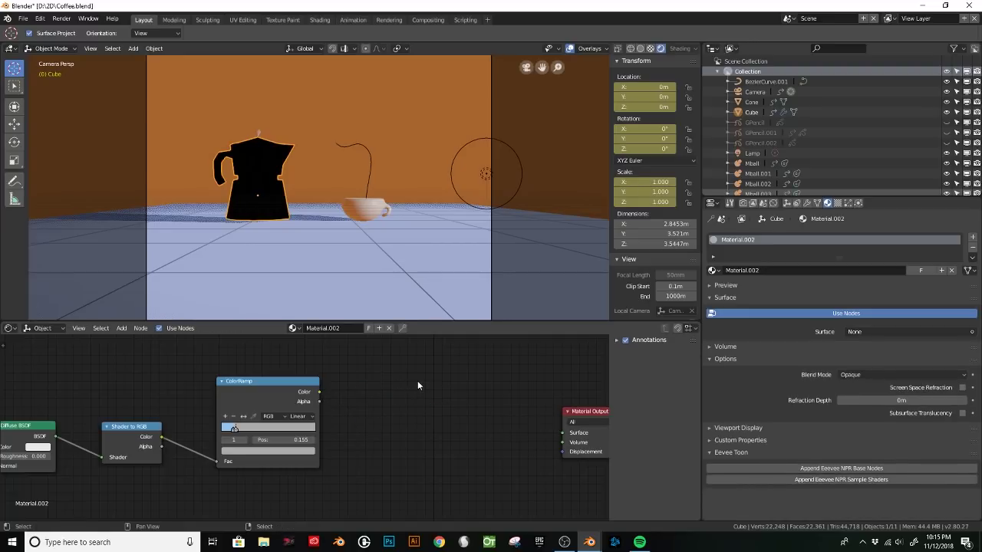
{"action": "key", "text": "shift+a"}
{"action": "left_click", "coordinate": [418, 382]}
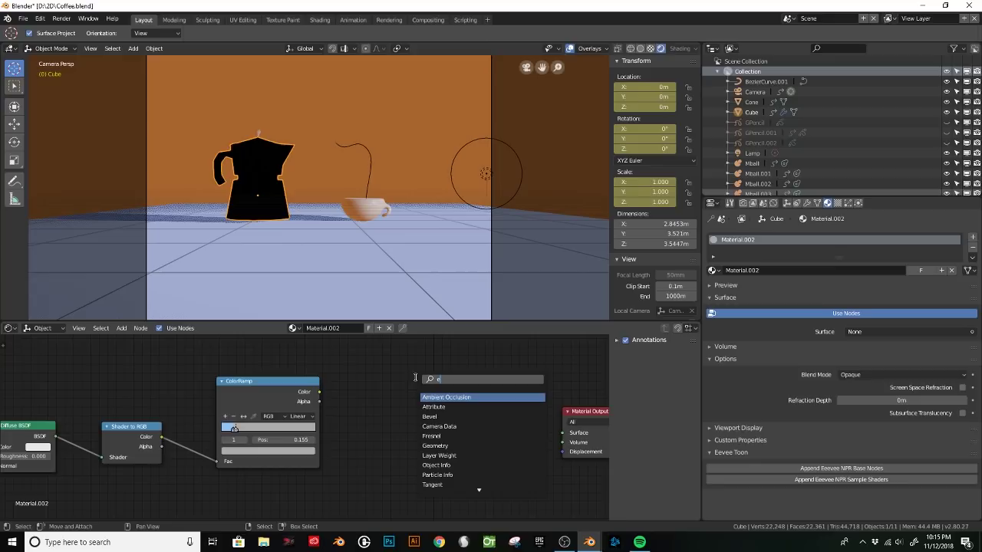
{"action": "type", "text": "em"}
{"action": "left_click", "coordinate": [464, 397]}
{"action": "left_click", "coordinate": [406, 406]}
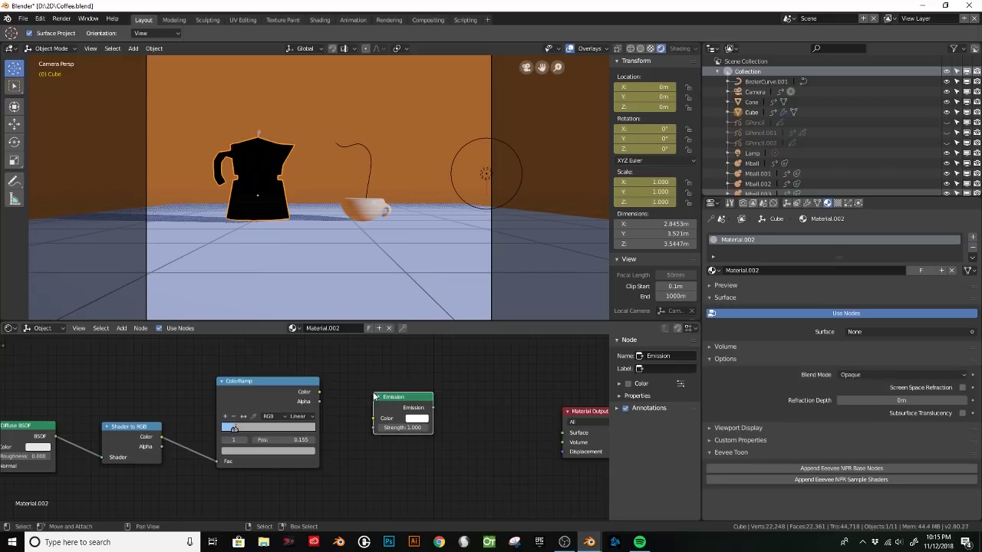
{"action": "left_click_drag", "start_coordinate": [319, 392], "coordinate": [563, 432]}
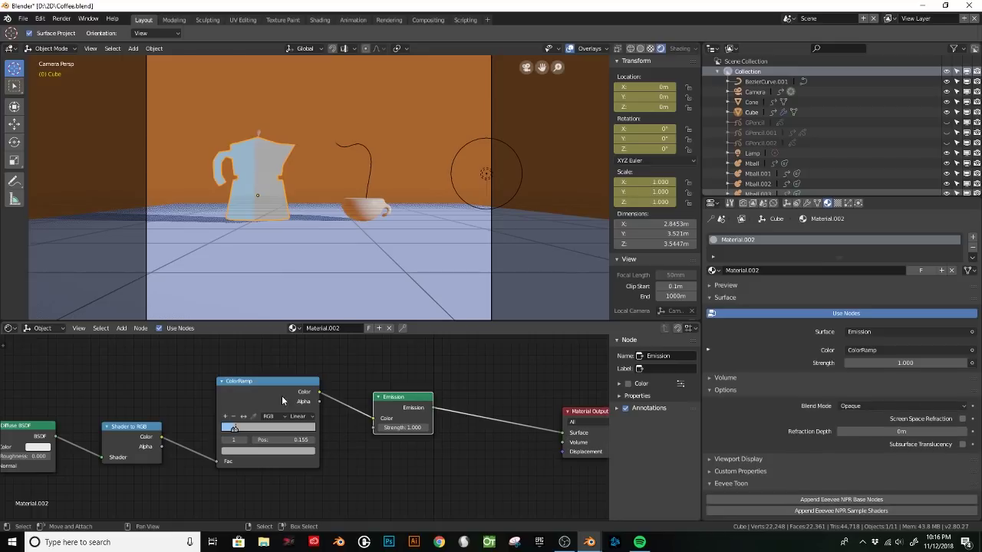
{"action": "left_click", "coordinate": [233, 428]}
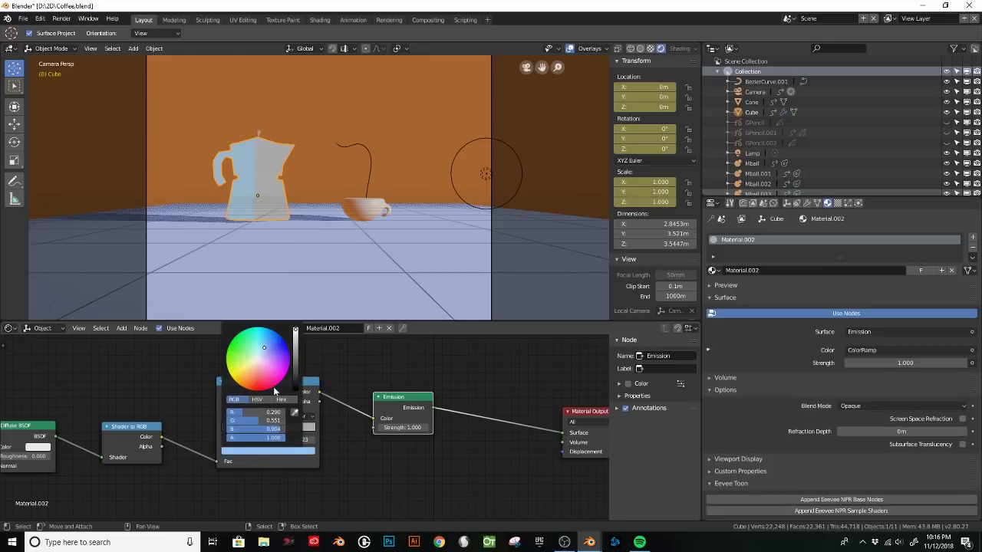
{"action": "left_click_drag", "start_coordinate": [296, 334], "coordinate": [295, 357]}
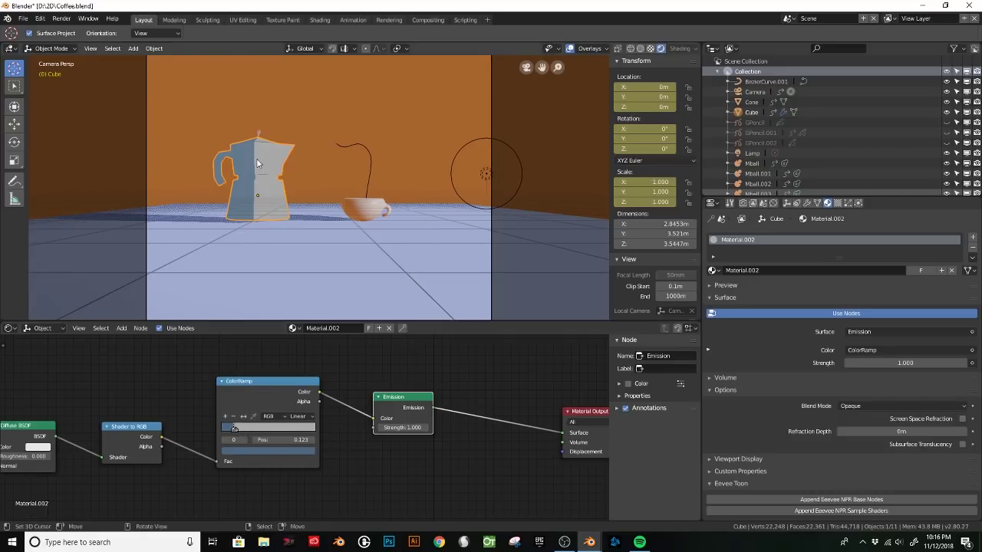
Enter Edit Mode on the coffee pot and select the edge loop along the handle.
{"action": "scroll", "coordinate": [304, 184], "scroll_direction": "up", "scroll_amount": 2}
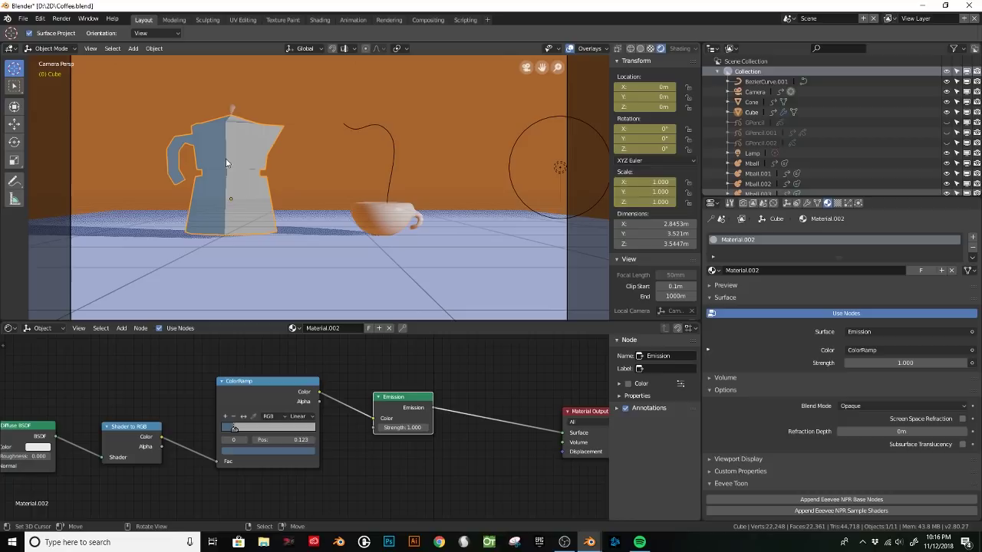
{"action": "key", "text": "Tab"}
{"action": "middle_click_drag", "start_coordinate": [224, 157], "coordinate": [230, 186]}
{"action": "scroll", "coordinate": [221, 187], "scroll_direction": "up", "scroll_amount": 2}
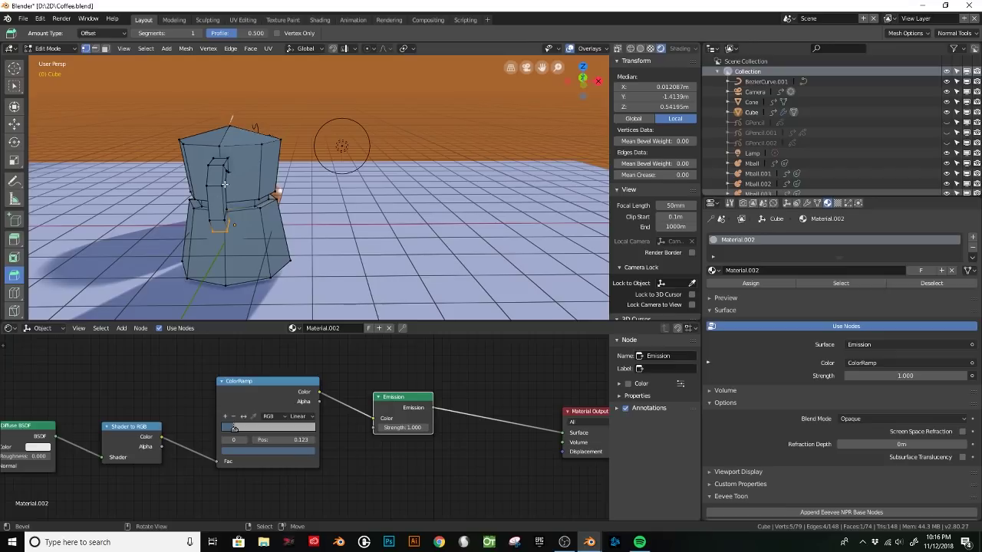
{"action": "left_click", "coordinate": [221, 185], "text": "alt"}
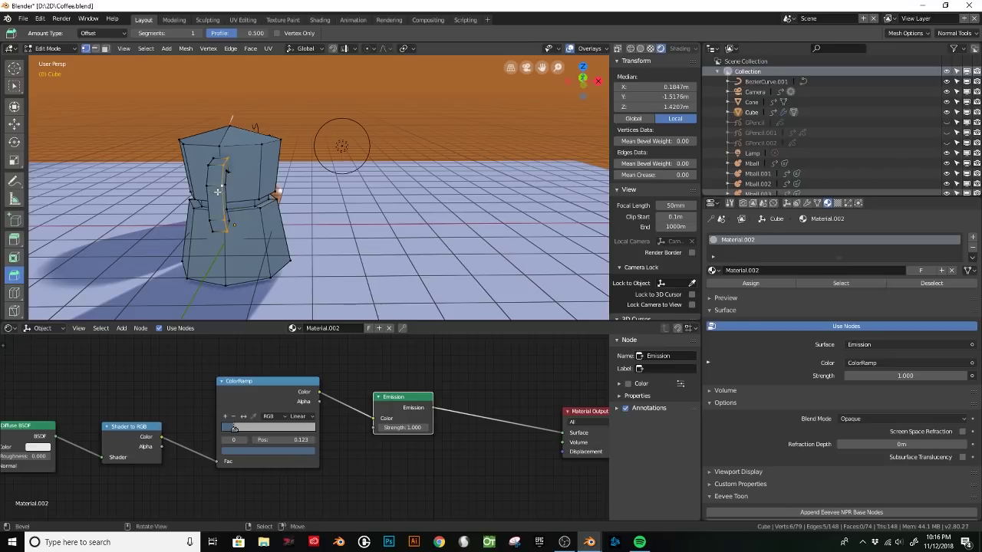
{"action": "middle_click_drag", "start_coordinate": [213, 182], "coordinate": [150, 181]}
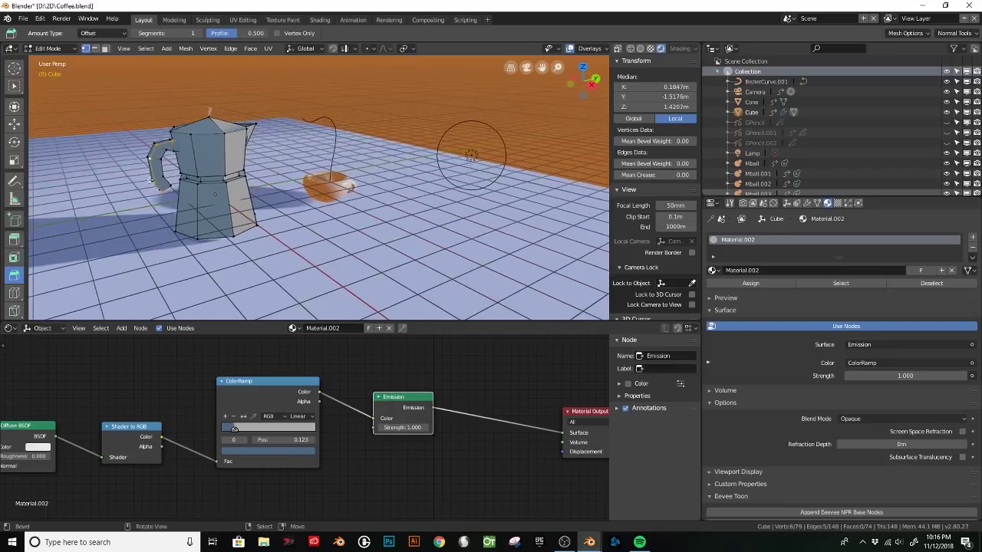
Circle-select the remaining handle vertices from both sides of the pot.
{"action": "key", "text": "c"}
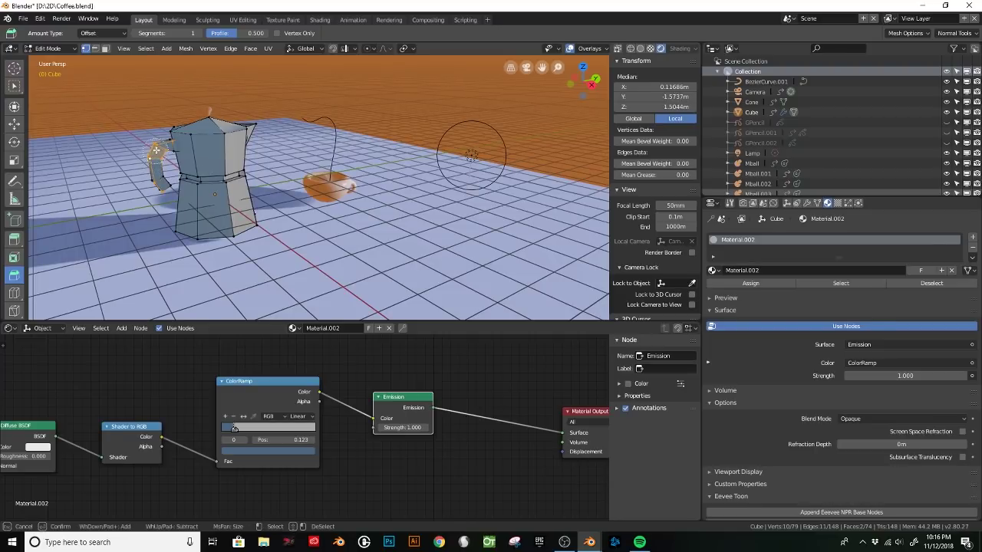
{"action": "mouse_move", "coordinate": [157, 157]}
{"action": "left_mouse_down"}
{"action": "mouse_move", "coordinate": [163, 146]}
{"action": "mouse_move", "coordinate": [151, 161]}
{"action": "mouse_move", "coordinate": [163, 192]}
{"action": "left_mouse_up"}
{"action": "right_click", "coordinate": [162, 192]}
{"action": "middle_click_drag", "start_coordinate": [162, 191], "coordinate": [430, 158]}
{"action": "key", "text": "c"}
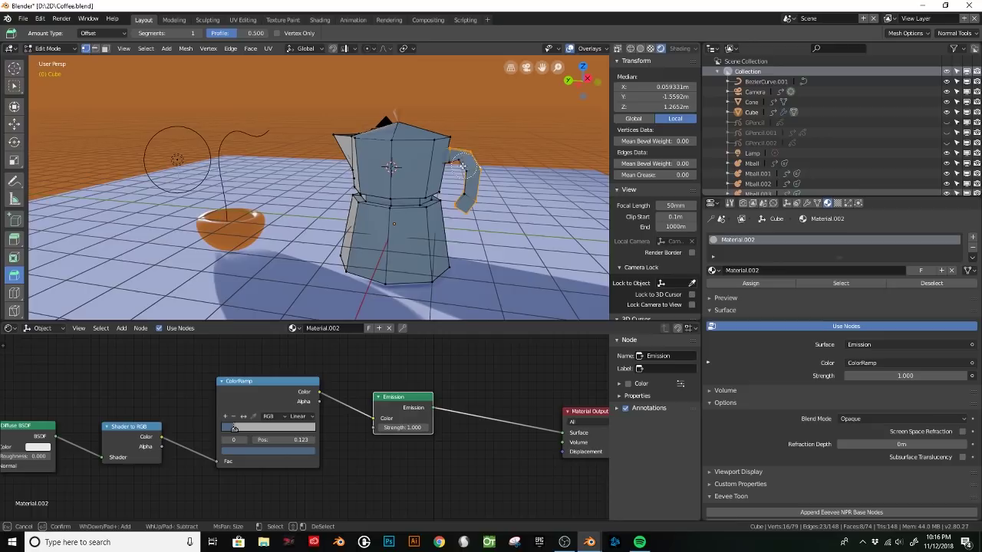
{"action": "left_click_drag", "start_coordinate": [460, 163], "coordinate": [469, 203]}
{"action": "right_click", "coordinate": [470, 203]}
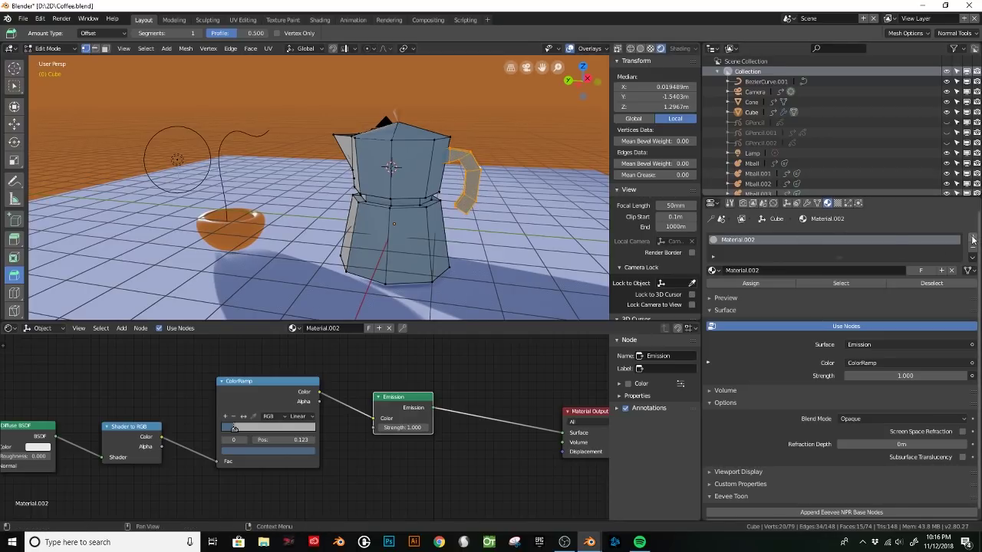
Add a new material slot to the pot with a black base colour.
{"action": "left_click", "coordinate": [972, 239]}
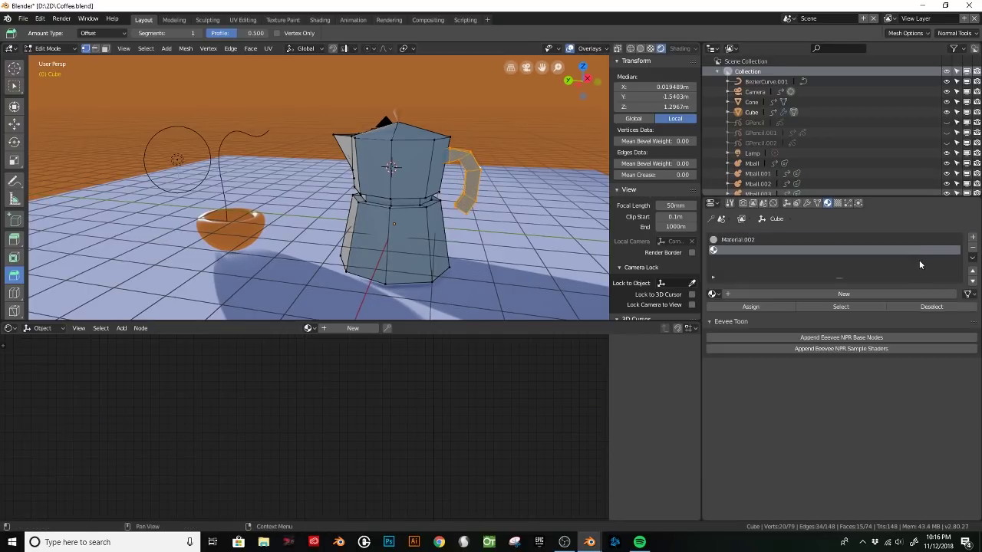
{"action": "left_click", "coordinate": [803, 293]}
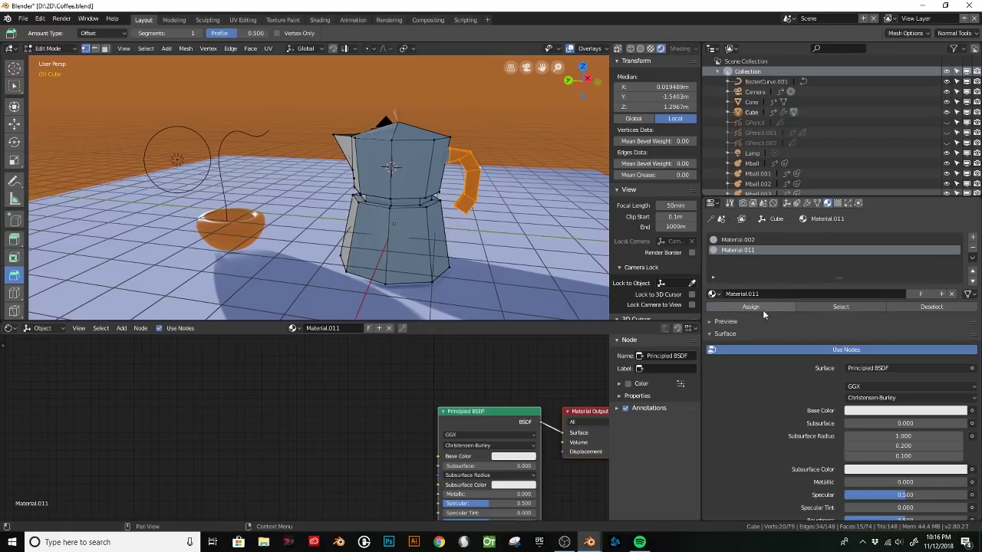
{"action": "middle_click_drag", "start_coordinate": [512, 397], "coordinate": [407, 364]}
{"action": "left_click", "coordinate": [408, 424]}
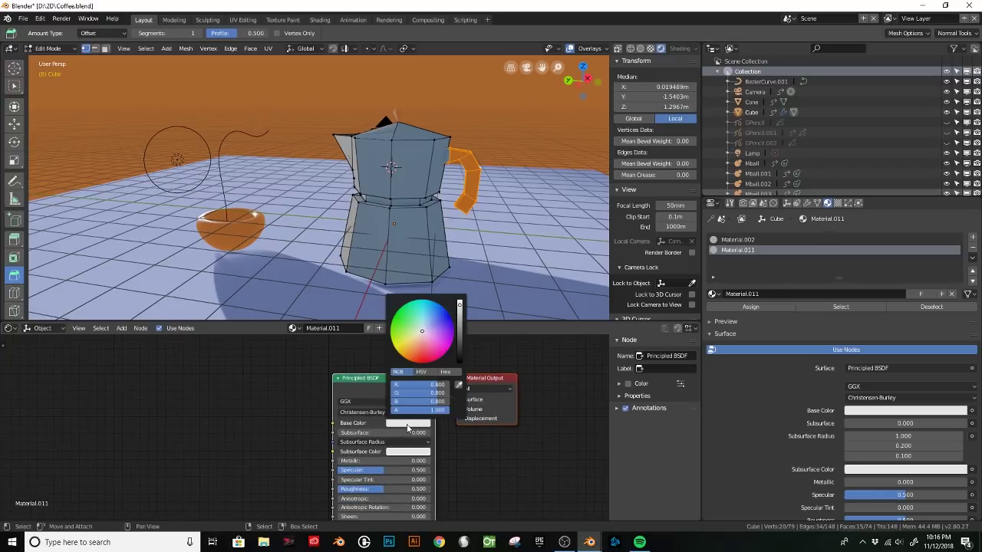
{"action": "left_click_drag", "start_coordinate": [457, 330], "coordinate": [459, 365]}
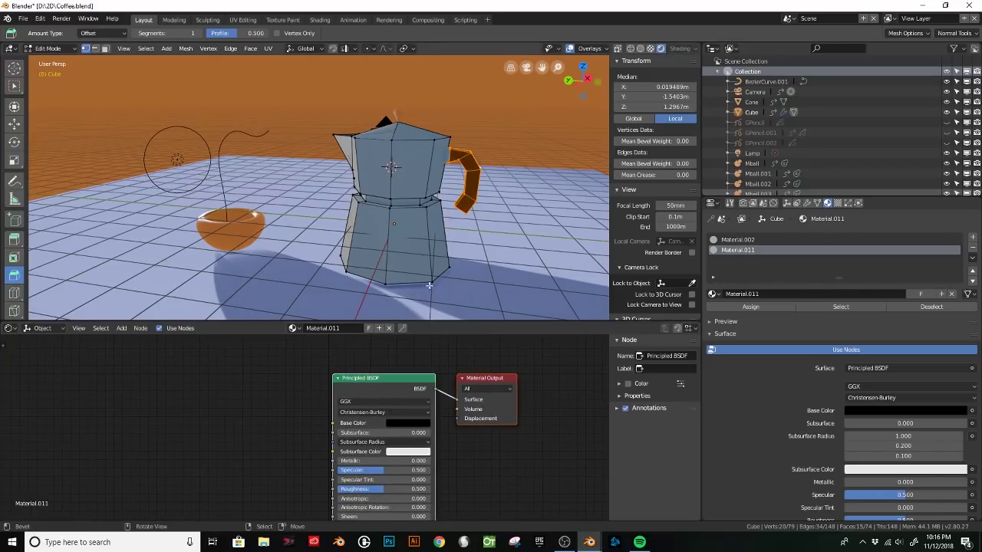
Assign the black material to the selected handle faces.
{"action": "key", "text": "Tab"}
{"action": "middle_click_drag", "start_coordinate": [508, 196], "coordinate": [329, 198]}
{"action": "key", "text": "Tab"}
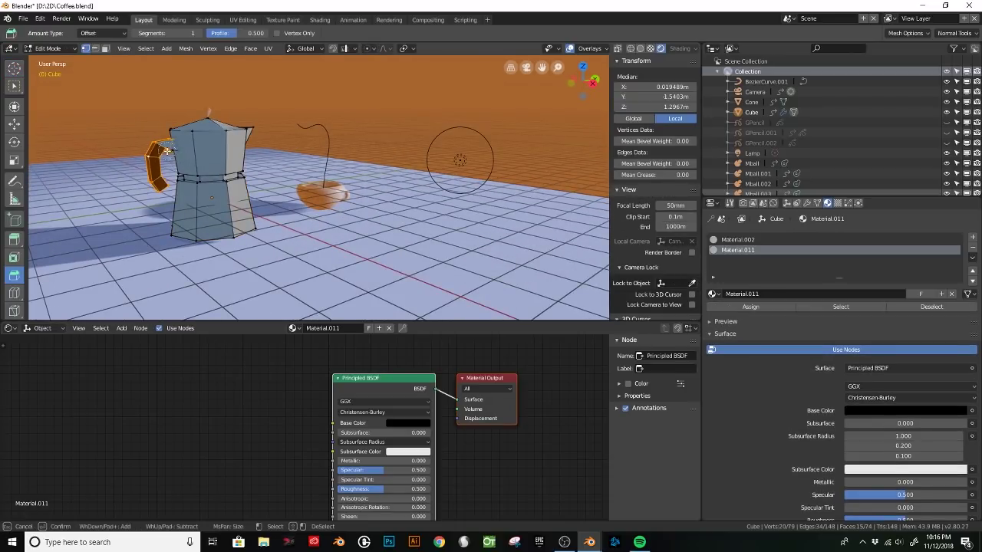
{"action": "left_click", "coordinate": [163, 146], "text": "shift"}
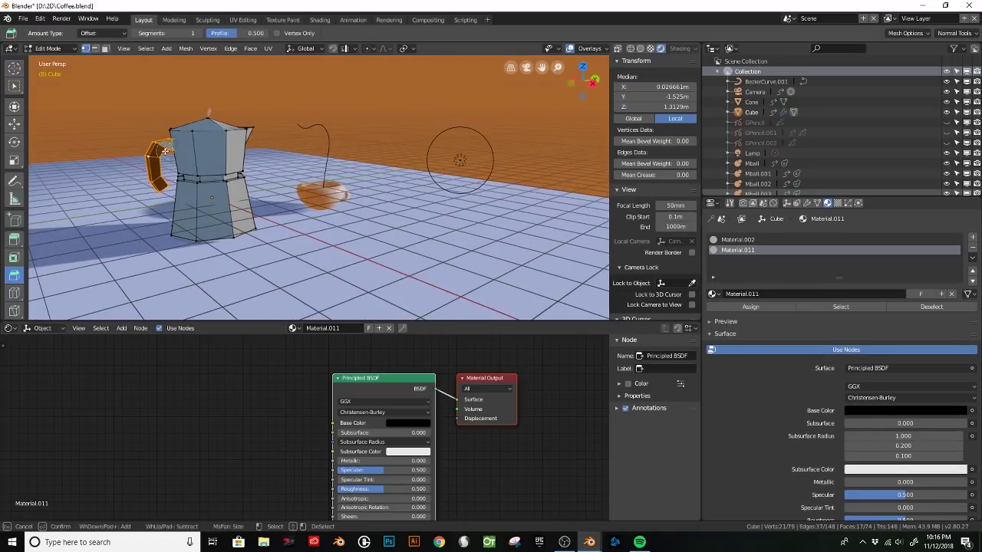
{"action": "left_click", "coordinate": [756, 307]}
{"action": "middle_click_drag", "start_coordinate": [270, 207], "coordinate": [252, 109]}
Give the Cone knob on top of the pot the black Material.011.
{"action": "key", "text": "Tab"}
{"action": "left_click", "coordinate": [246, 118]}
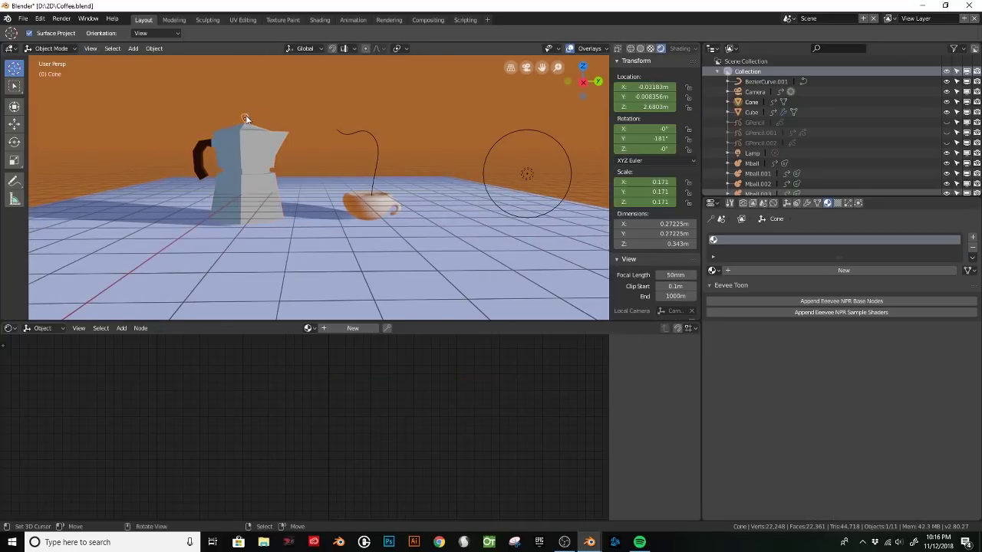
{"action": "left_click", "coordinate": [713, 271]}
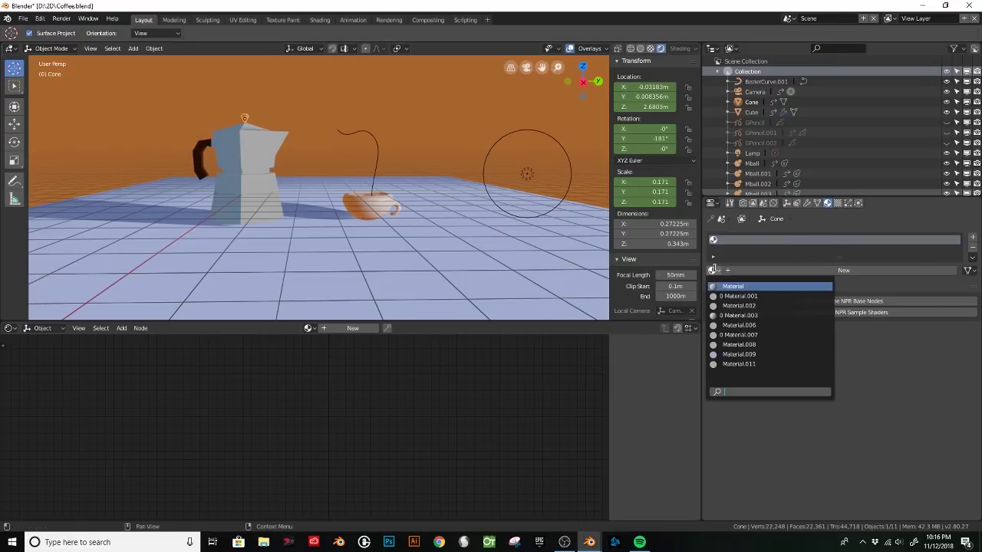
{"action": "left_click", "coordinate": [777, 364]}
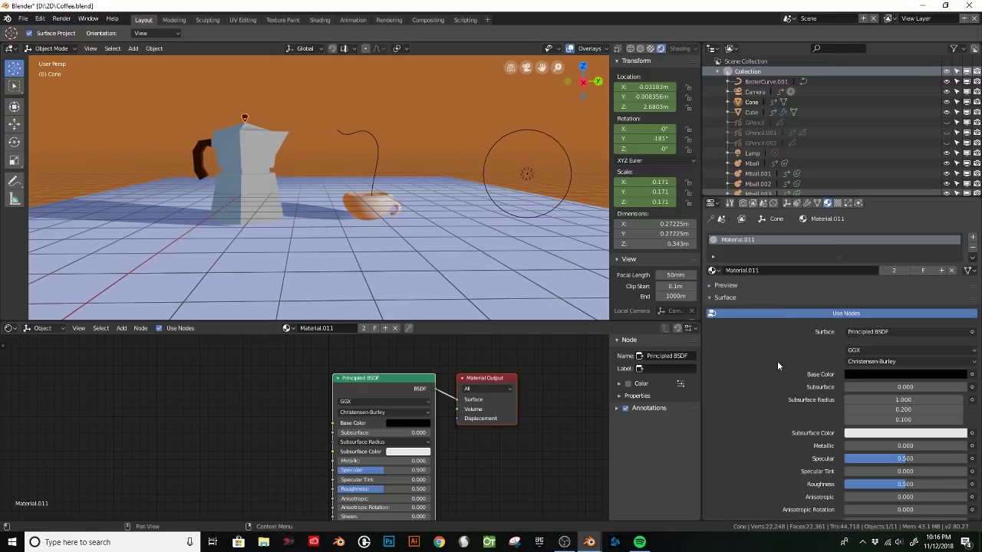
Select the pot body, zoom the view, and select the cup.
{"action": "left_click", "coordinate": [244, 141]}
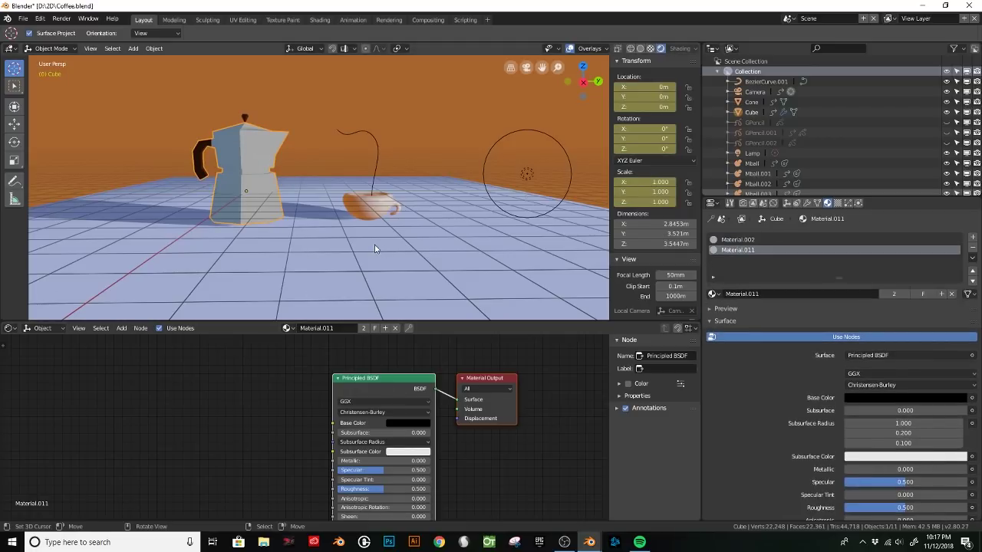
{"action": "scroll", "coordinate": [342, 235], "scroll_direction": "up", "scroll_amount": 4}
{"action": "scroll", "coordinate": [291, 247], "scroll_direction": "down", "scroll_amount": 4}
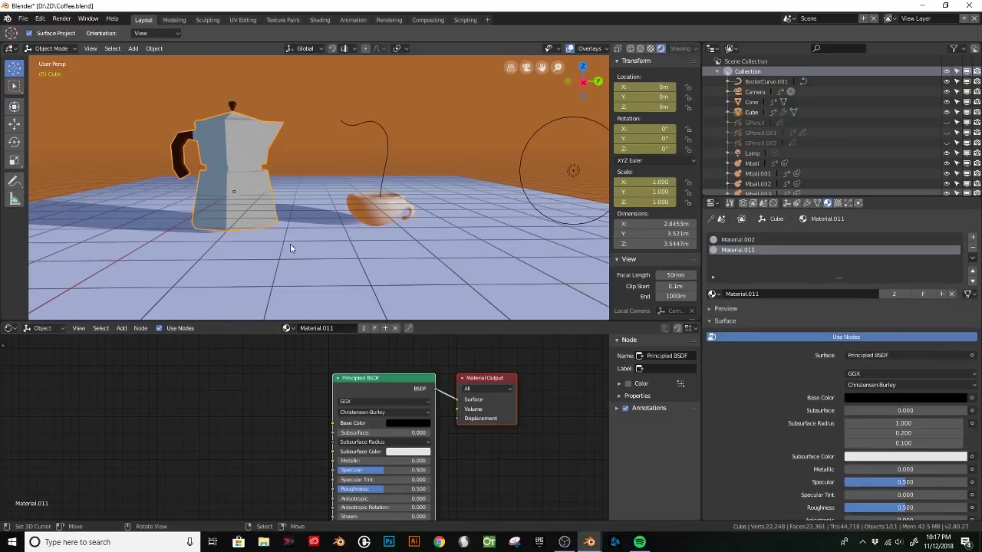
{"action": "scroll", "coordinate": [422, 234], "scroll_direction": "up", "scroll_amount": 1}
{"action": "scroll", "coordinate": [422, 234], "scroll_direction": "up", "scroll_amount": 1}
{"action": "left_click", "coordinate": [408, 227]}
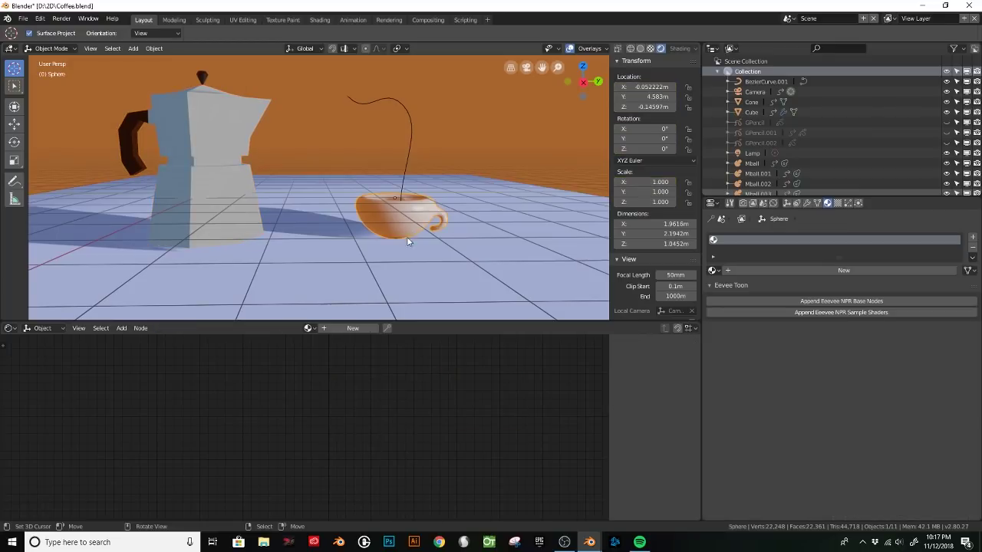
Assign the cup Material.009 and make it a separate copy, Material.012.
{"action": "left_click", "coordinate": [316, 330]}
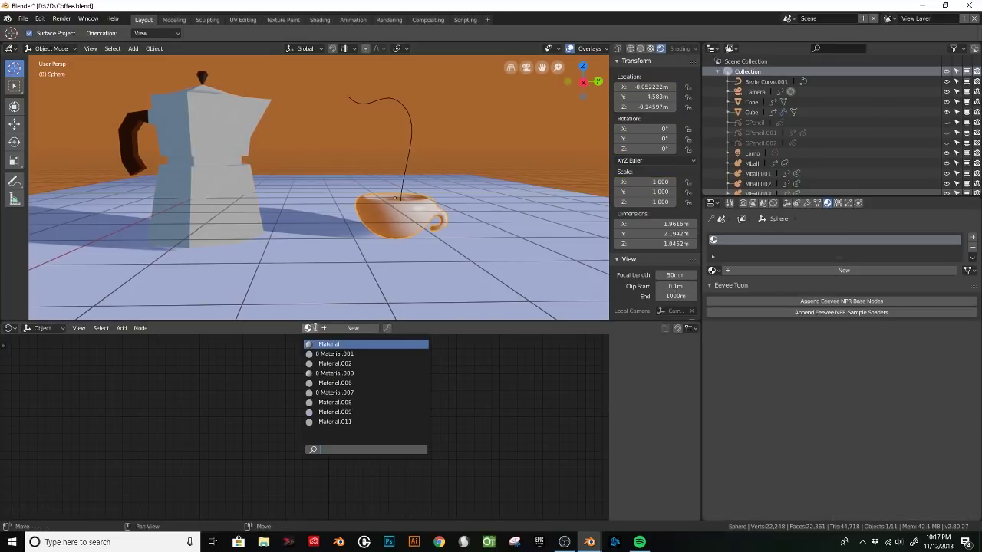
{"action": "left_click", "coordinate": [342, 413]}
{"action": "scroll", "coordinate": [320, 396], "scroll_direction": "down", "scroll_amount": 1}
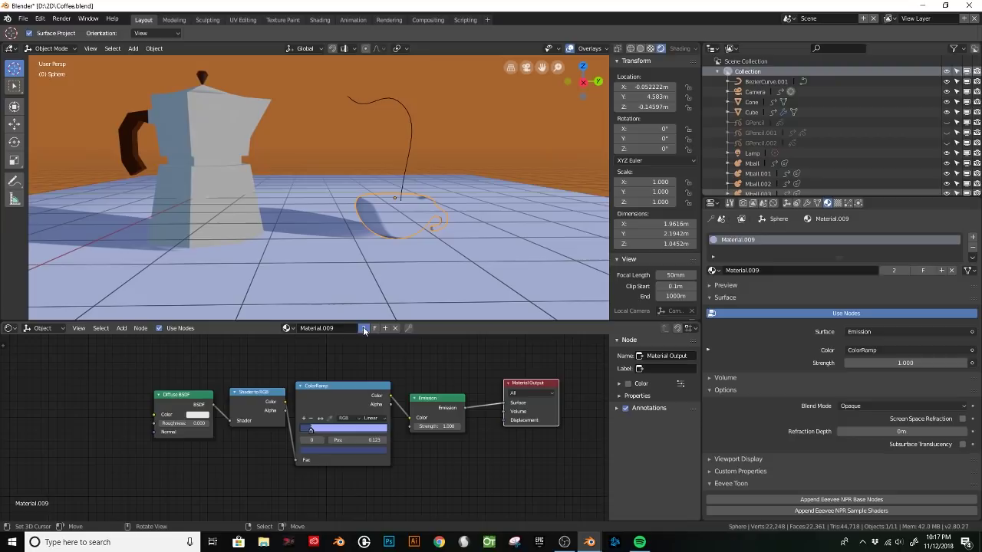
{"action": "left_click", "coordinate": [365, 328]}
{"action": "scroll", "coordinate": [309, 424], "scroll_direction": "up", "scroll_amount": 2}
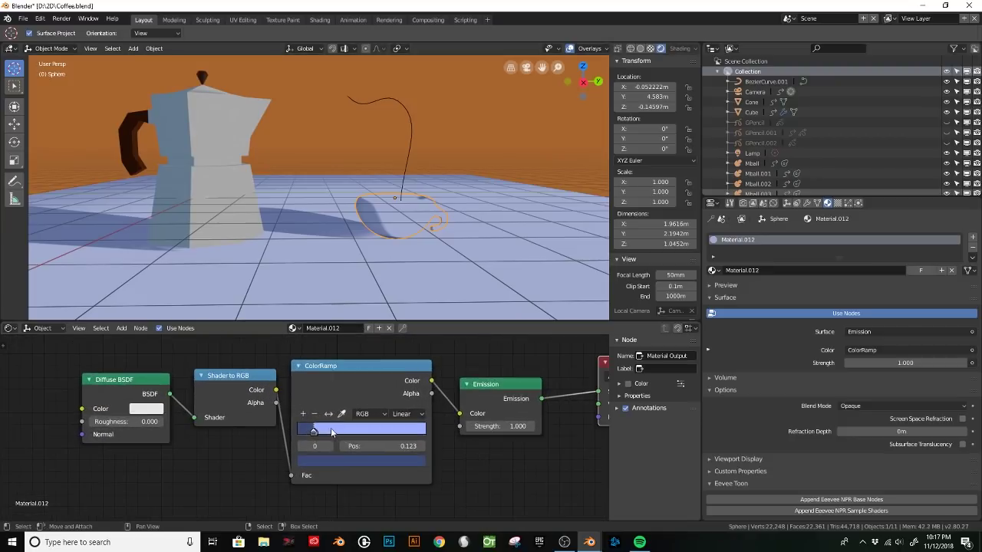
Recolour the cup's ramp stops to cream and a darker shadow, moving the light stop to 0.164.
{"action": "left_click", "coordinate": [316, 431]}
{"action": "left_click", "coordinate": [338, 462]}
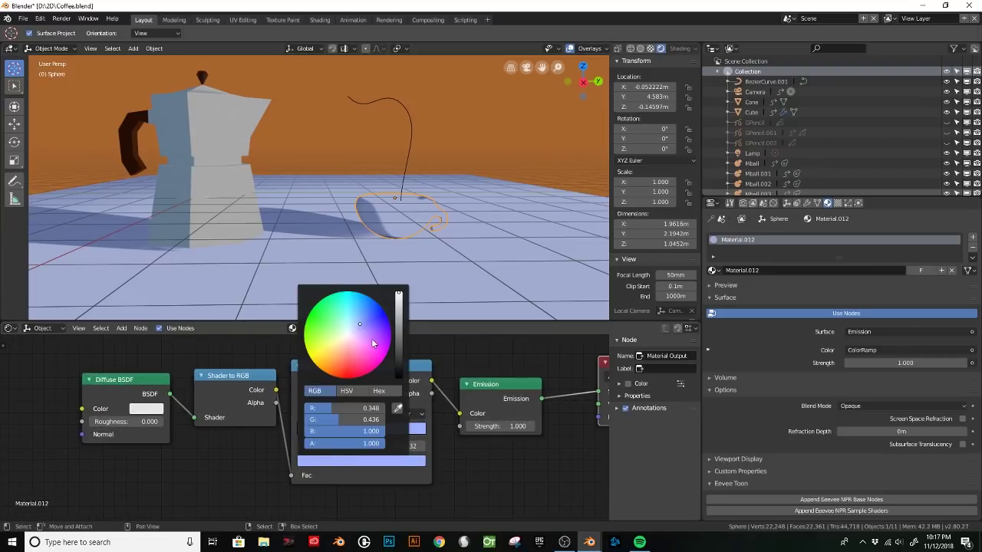
{"action": "left_click_drag", "start_coordinate": [354, 328], "coordinate": [343, 336]}
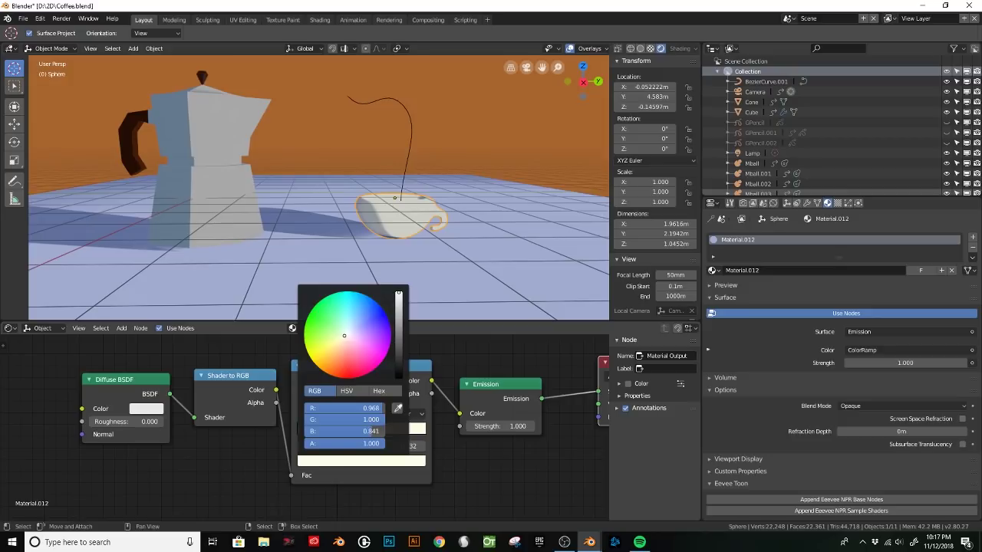
{"action": "left_click", "coordinate": [310, 431]}
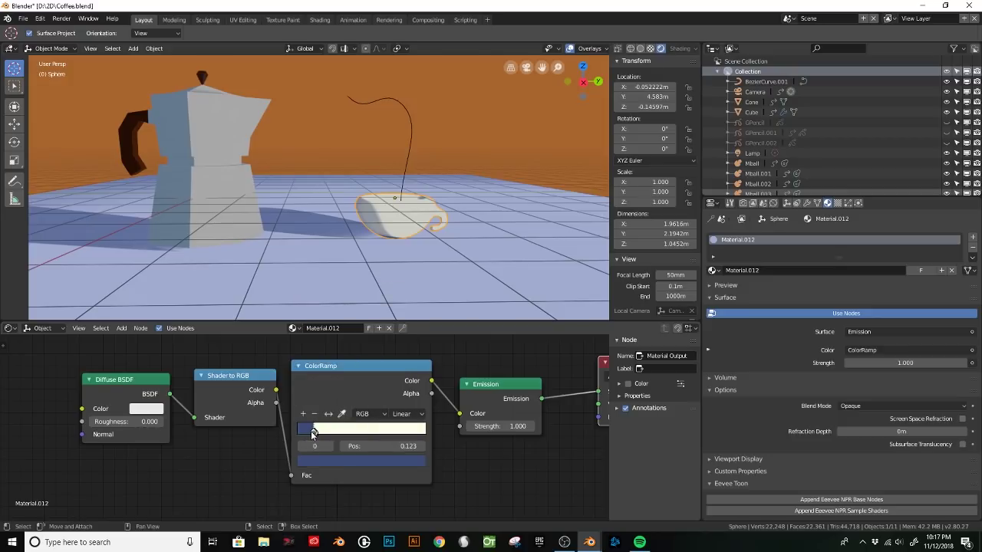
{"action": "left_click", "coordinate": [323, 461]}
{"action": "mouse_move", "coordinate": [403, 345]}
{"action": "left_mouse_down"}
{"action": "mouse_move", "coordinate": [400, 364]}
{"action": "mouse_move", "coordinate": [396, 346]}
{"action": "left_mouse_up"}
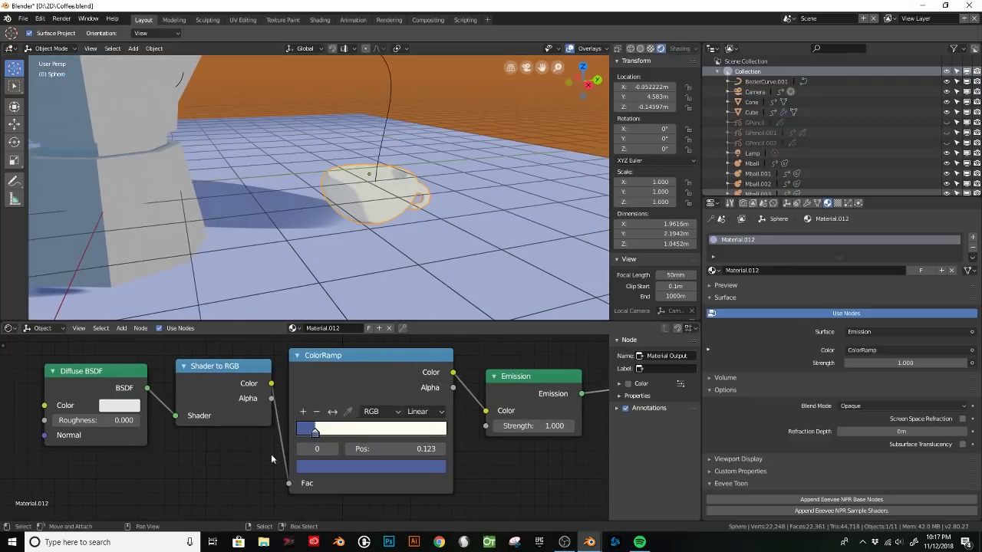
{"action": "left_click_drag", "start_coordinate": [316, 434], "coordinate": [321, 434]}
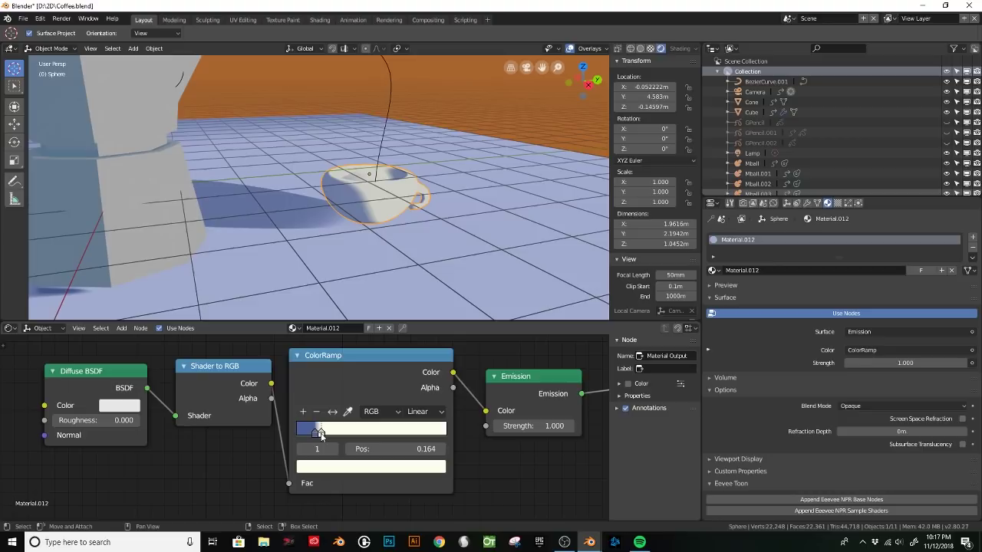
{"action": "left_click", "coordinate": [315, 433]}
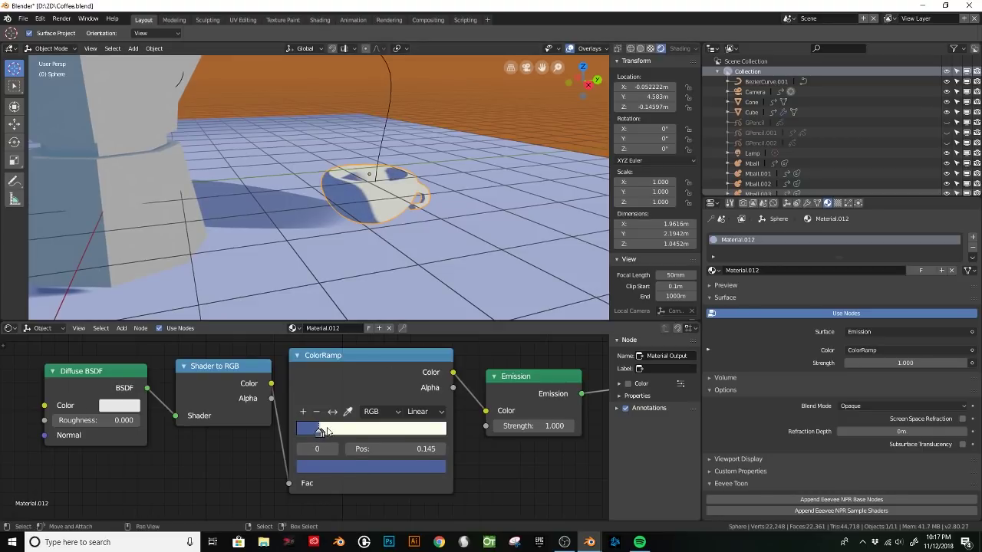
Orbit and reframe the view to show the whole pot and cup scene.
{"action": "scroll", "coordinate": [408, 270], "scroll_direction": "down", "scroll_amount": 3}
{"action": "middle_click_drag", "start_coordinate": [409, 271], "coordinate": [408, 203]}
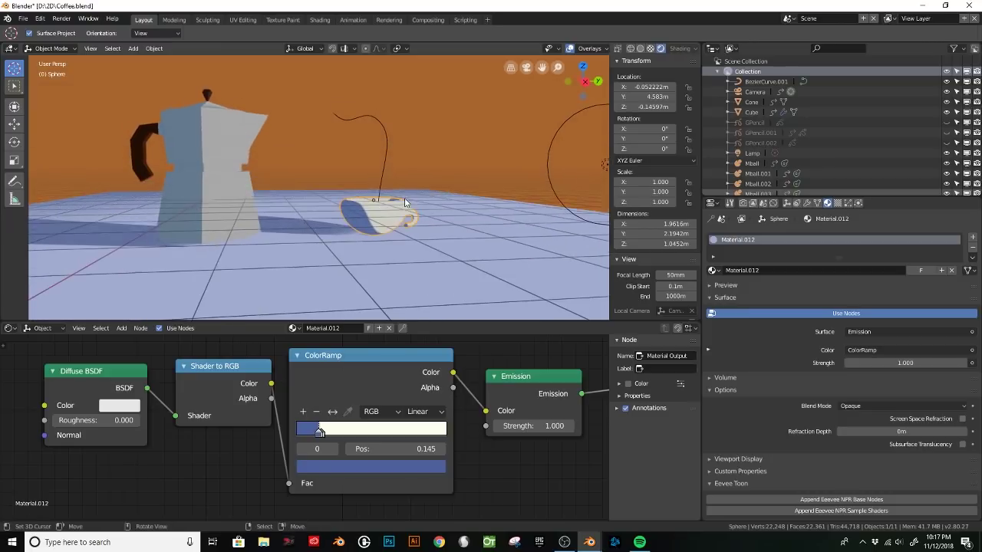
{"action": "middle_click_drag", "start_coordinate": [493, 219], "coordinate": [530, 177]}
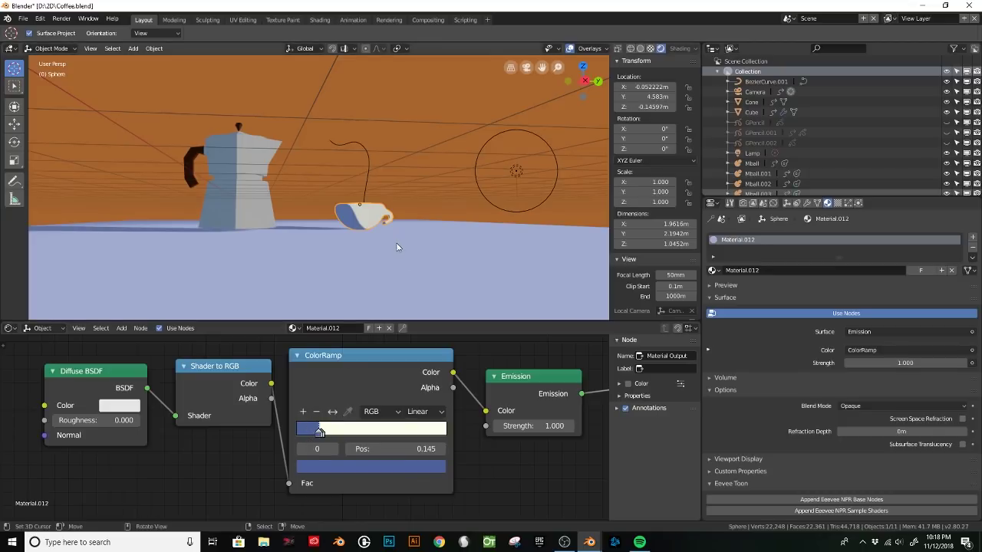
{"action": "middle_click_drag", "start_coordinate": [410, 249], "coordinate": [375, 255]}
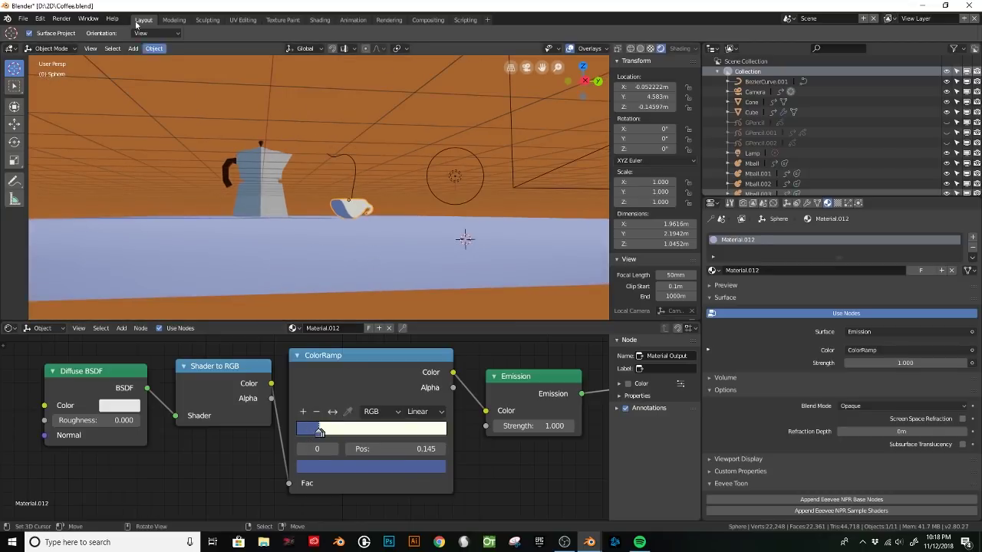
Align the active camera to the current viewport view.
{"action": "left_click", "coordinate": [90, 48]}
{"action": "mouse_move", "coordinate": [134, 136]}
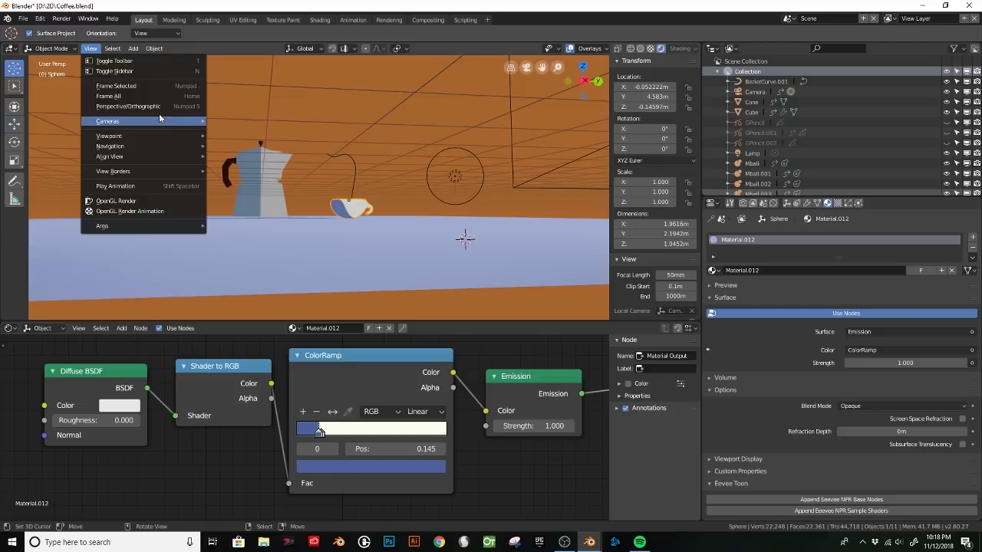
{"action": "mouse_move", "coordinate": [164, 119]}
{"action": "left_click", "coordinate": [256, 132]}
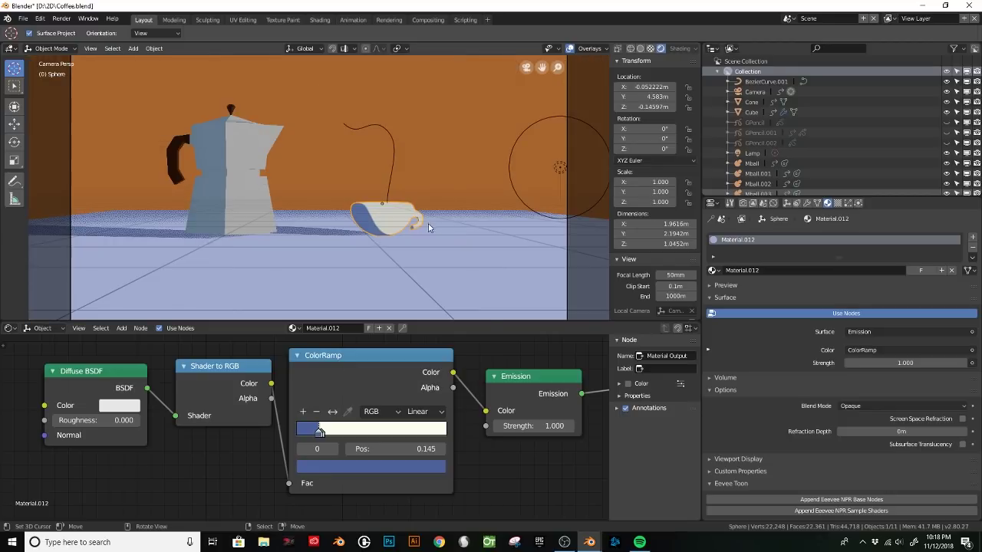
{"action": "scroll", "coordinate": [428, 224], "scroll_direction": "down", "scroll_amount": 3}
{"action": "scroll", "coordinate": [373, 202], "scroll_direction": "up", "scroll_amount": 2}
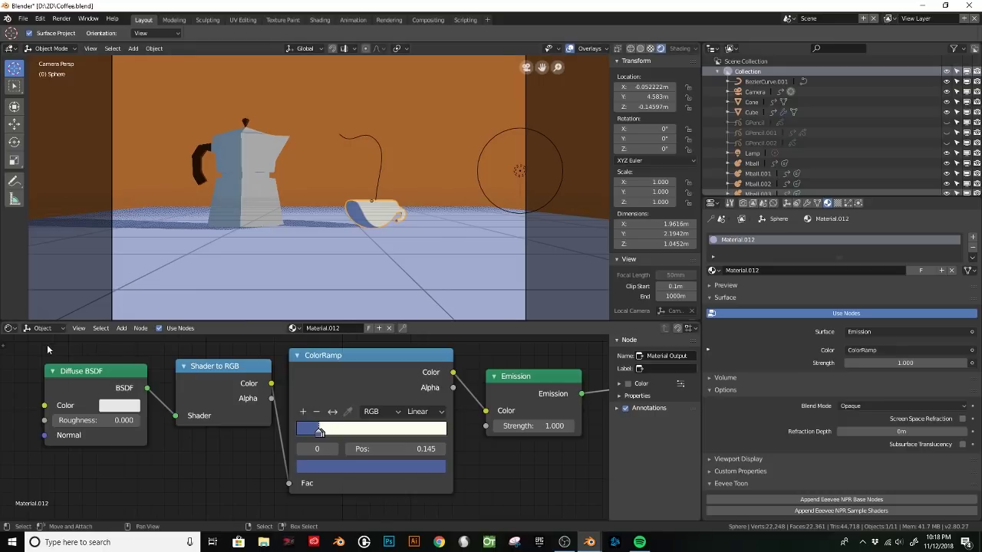
Switch the lower area to a Dope Sheet, go to frame 47, and select the metaball.
{"action": "left_click", "coordinate": [11, 329]}
{"action": "left_click", "coordinate": [115, 270]}
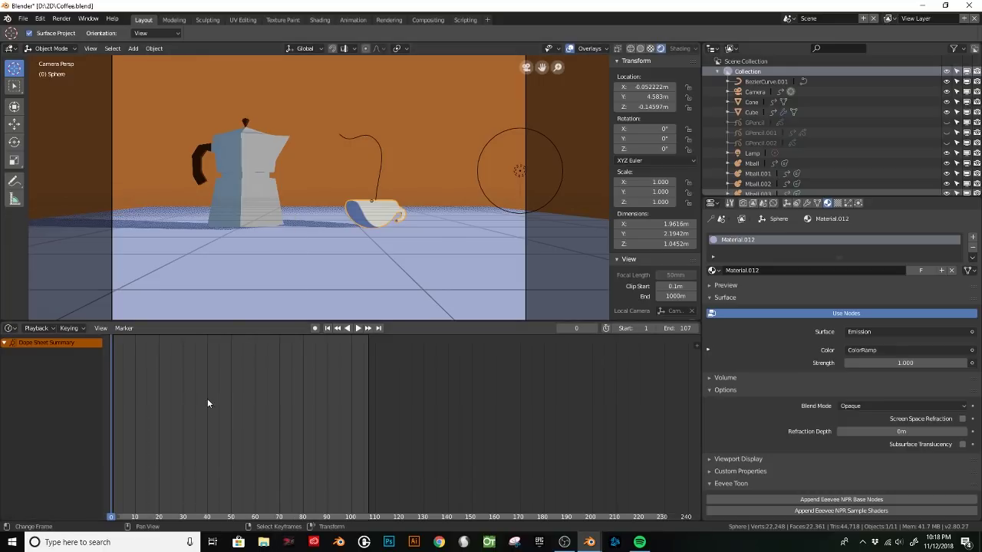
{"action": "mouse_move", "coordinate": [207, 398]}
{"action": "left_mouse_down"}
{"action": "mouse_move", "coordinate": [234, 401]}
{"action": "mouse_move", "coordinate": [224, 401]}
{"action": "left_mouse_up"}
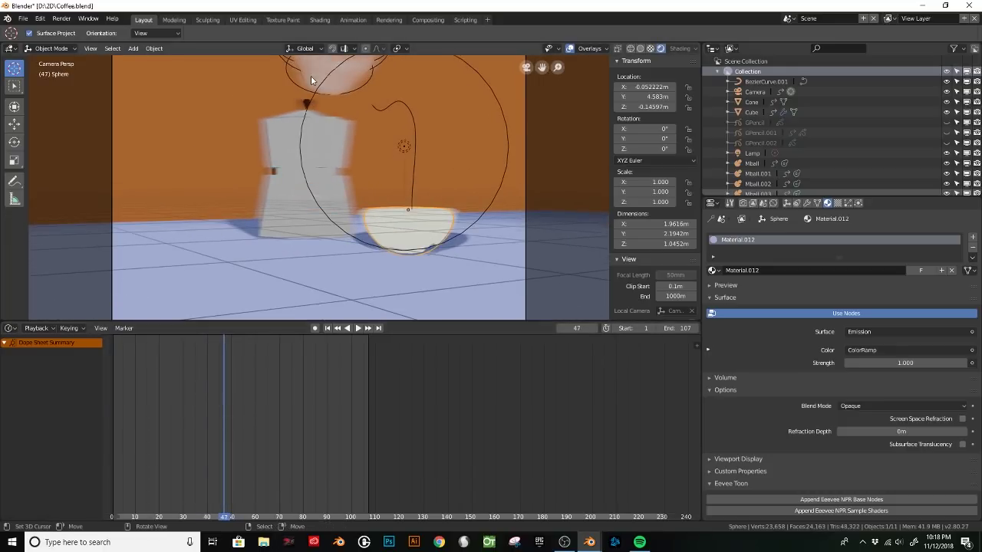
{"action": "left_click", "coordinate": [328, 82]}
{"action": "scroll", "coordinate": [319, 179], "scroll_direction": "down", "scroll_amount": 4}
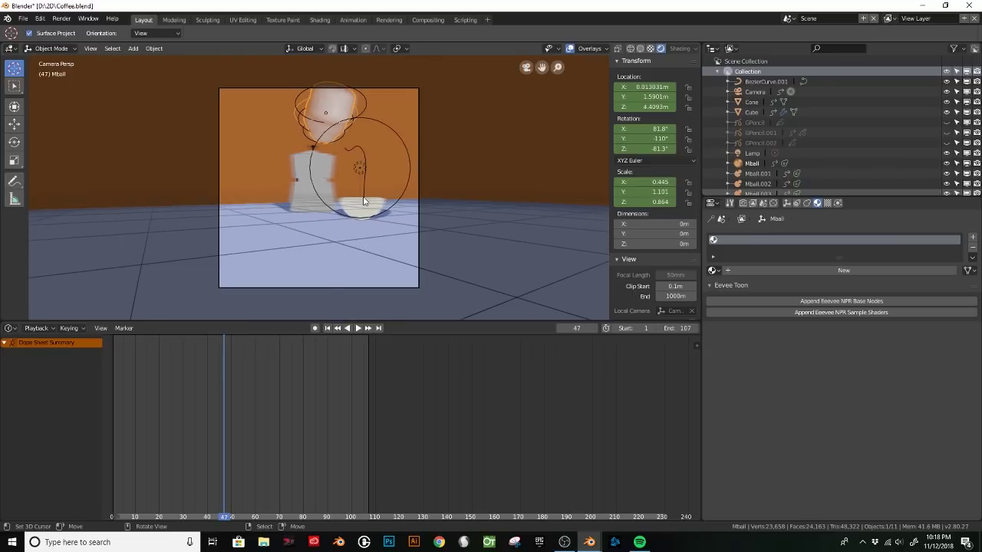
In the Shader Editor, give the metaball a single-user copy of Material.012 and darken its ColorRamp blue.
{"action": "left_click", "coordinate": [10, 329]}
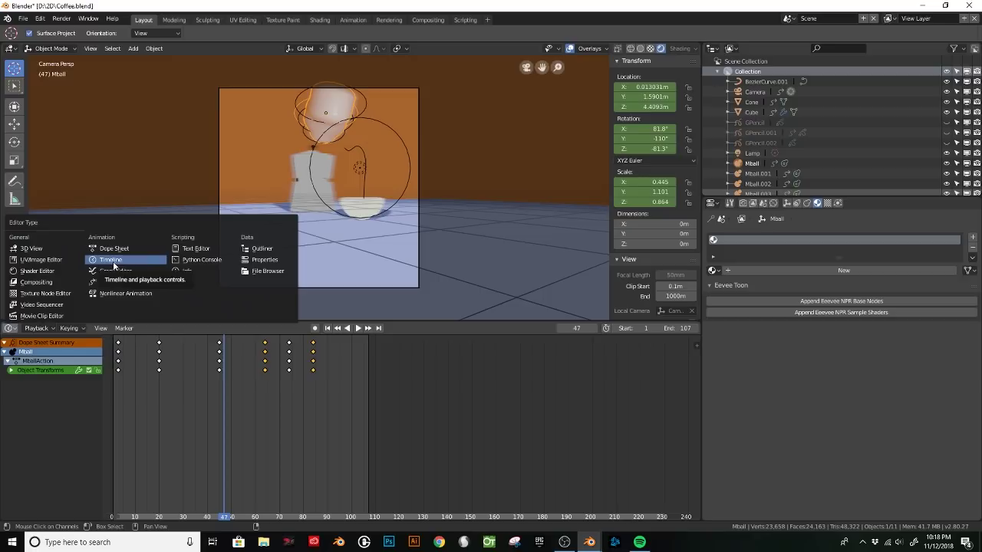
{"action": "left_click", "coordinate": [37, 271]}
{"action": "left_click", "coordinate": [309, 329]}
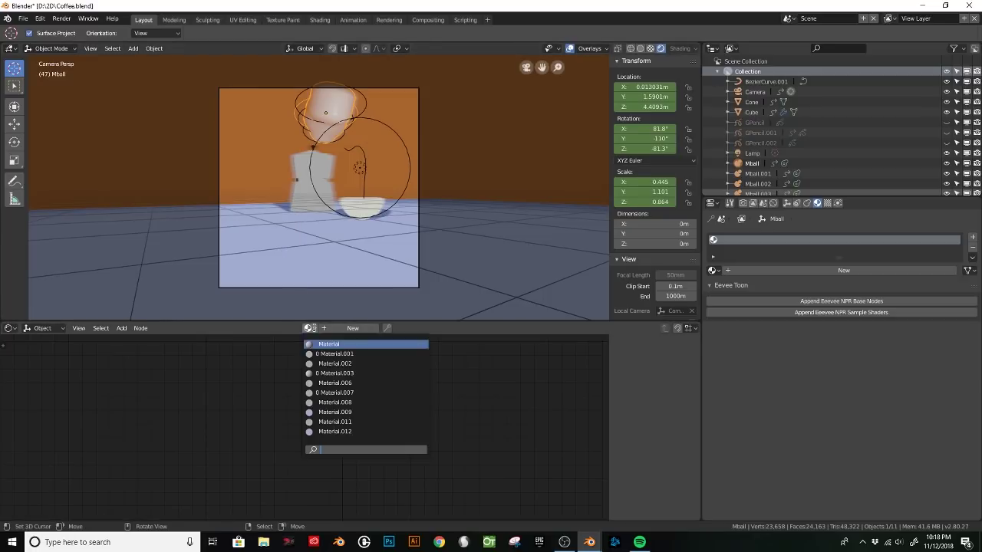
{"action": "left_click", "coordinate": [335, 431]}
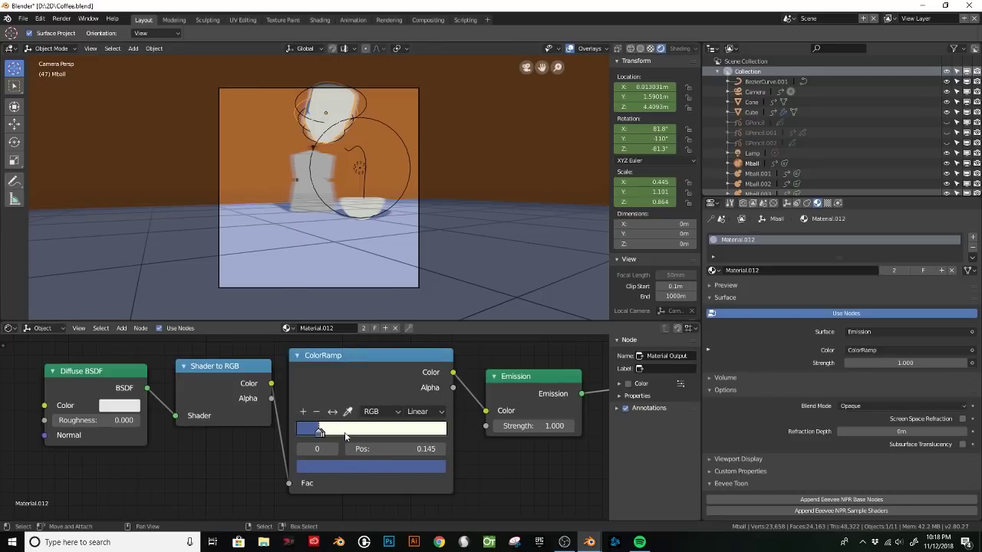
{"action": "left_click", "coordinate": [364, 328]}
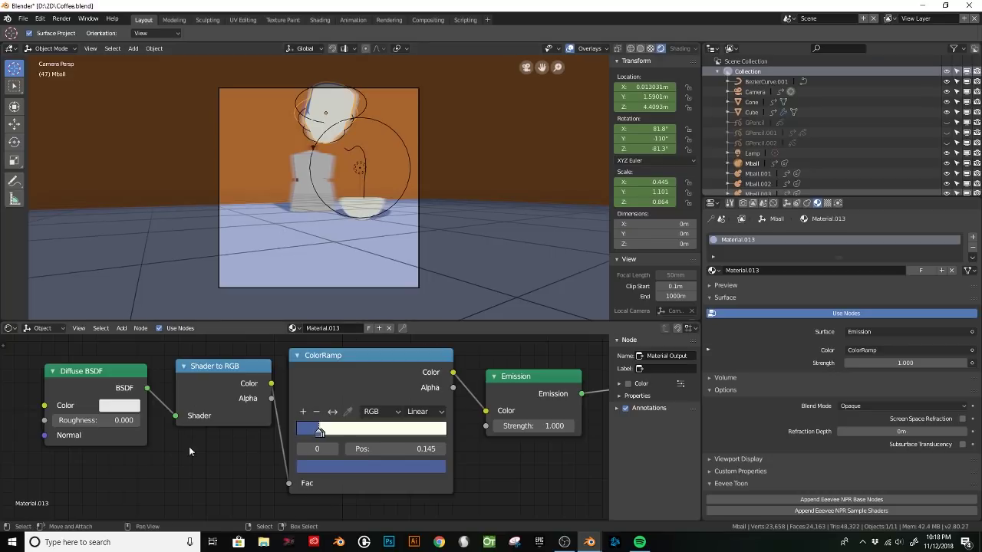
{"action": "left_click", "coordinate": [331, 467]}
{"action": "left_click_drag", "start_coordinate": [415, 318], "coordinate": [415, 327]}
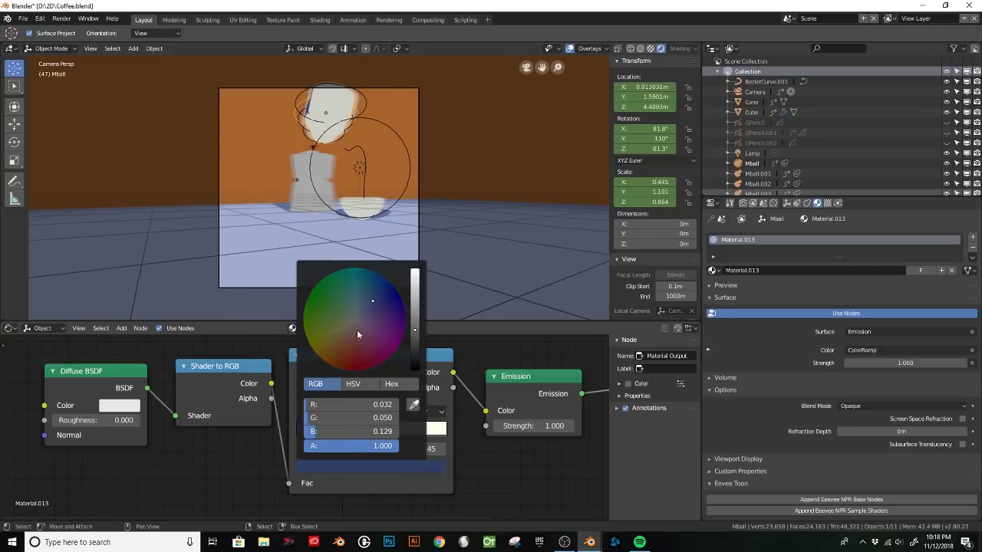
Play the animation in reverse from the Dope Sheet and scrub to frame 38.
{"action": "left_click", "coordinate": [9, 329]}
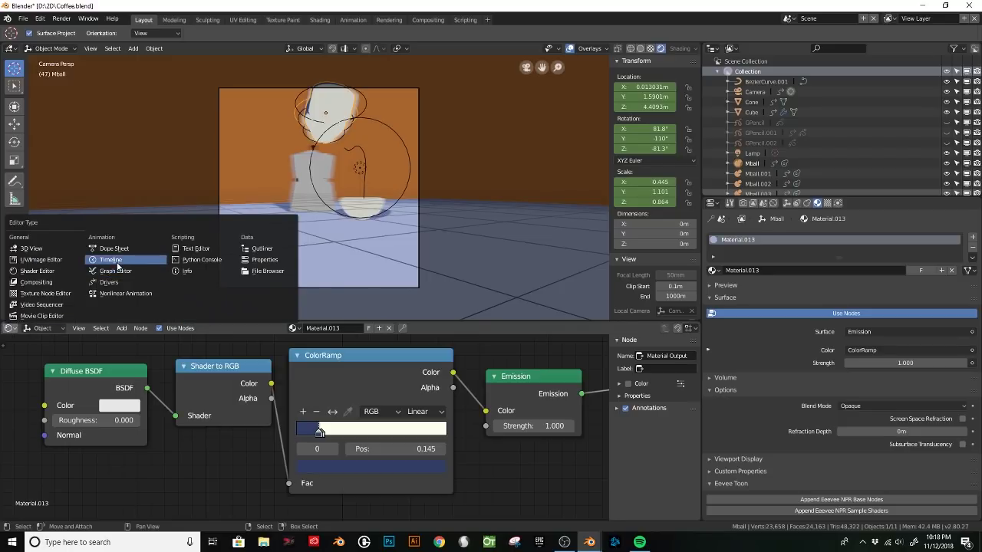
{"action": "left_click", "coordinate": [115, 262]}
{"action": "key", "text": "shift+ctrl+space"}
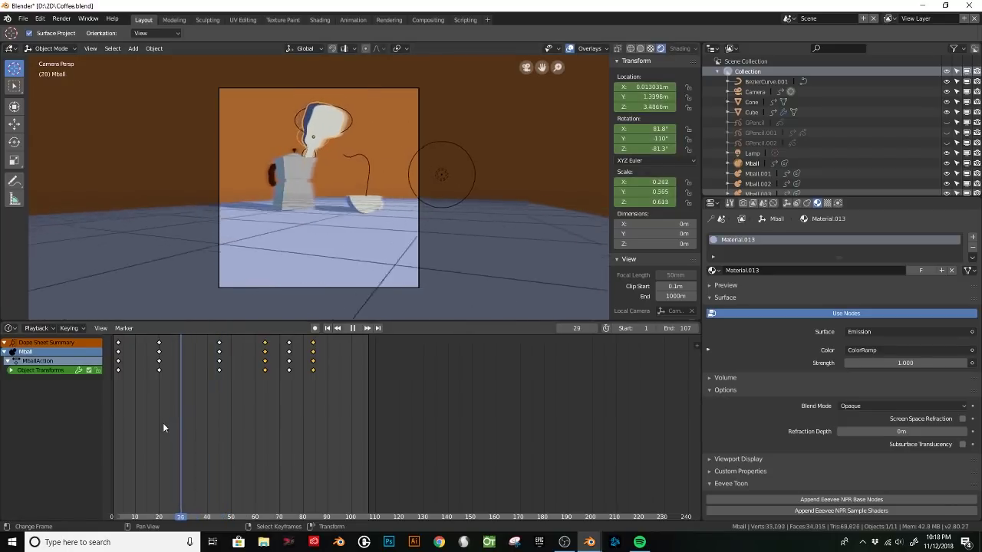
{"action": "left_click_drag", "start_coordinate": [131, 418], "coordinate": [169, 407]}
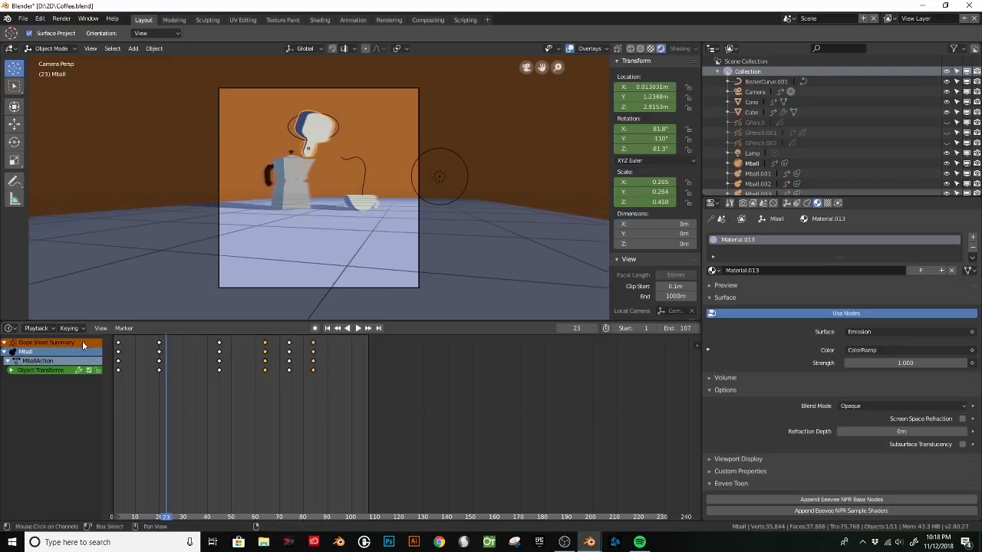
Back in shader nodes, drag the second ColorRamp stop to 0.214 to widen the shadow band.
{"action": "left_click", "coordinate": [10, 328]}
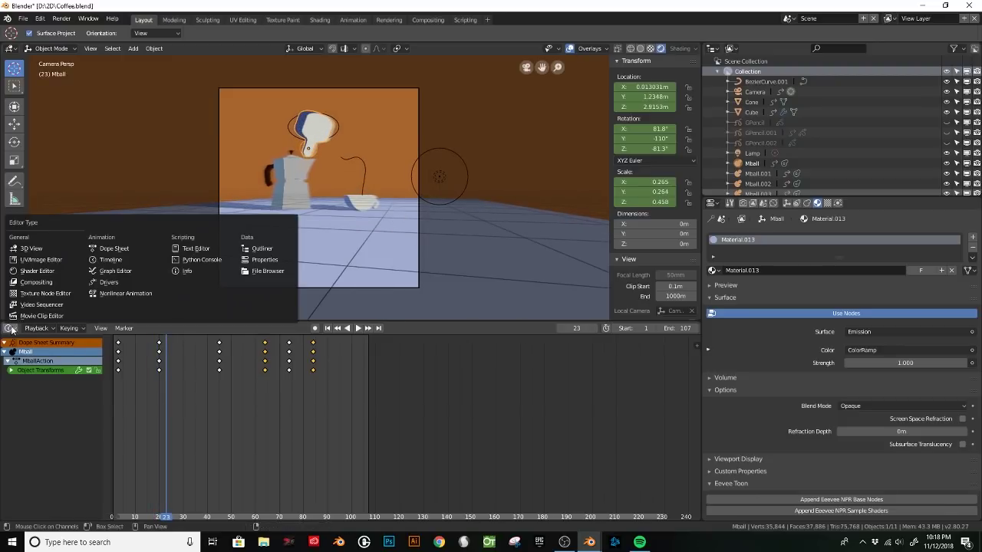
{"action": "left_click", "coordinate": [47, 272]}
{"action": "mouse_move", "coordinate": [326, 435]}
{"action": "left_mouse_down"}
{"action": "mouse_move", "coordinate": [345, 436]}
{"action": "mouse_move", "coordinate": [329, 437]}
{"action": "left_mouse_up"}
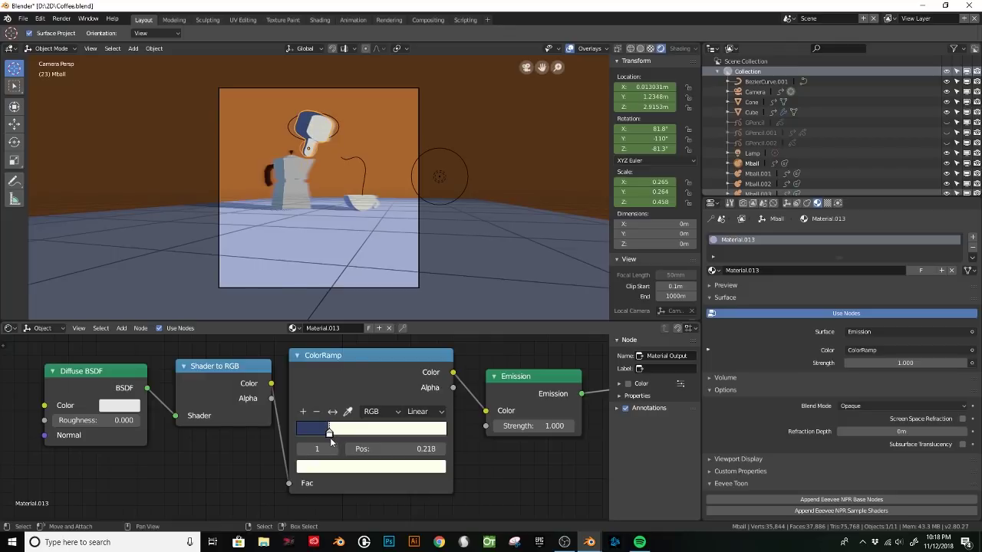
{"action": "left_click", "coordinate": [10, 329]}
Play the pour from the Timeline, stopping at frame 94 and resuming from around frame 85.
{"action": "left_click", "coordinate": [111, 260]}
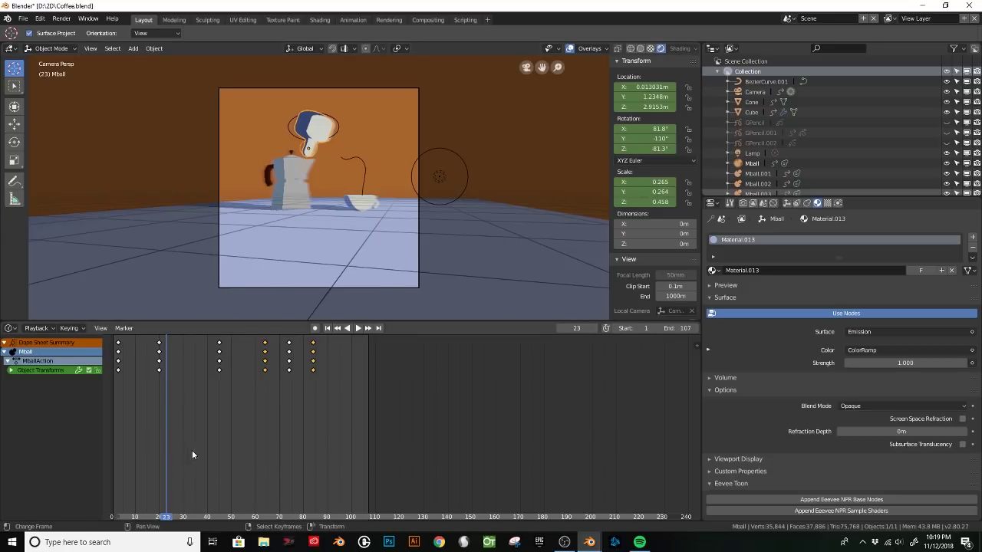
{"action": "key", "text": "space"}
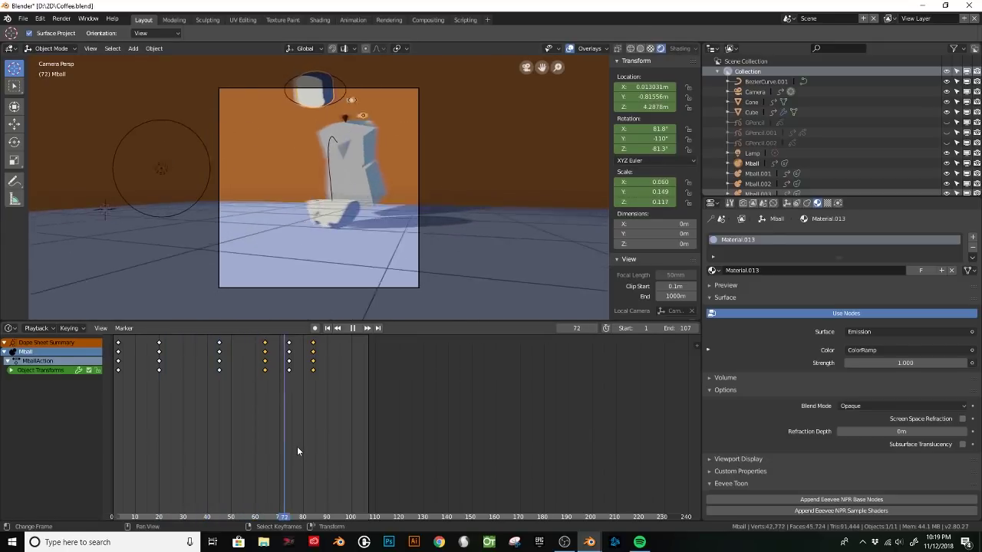
{"action": "key", "text": "space"}
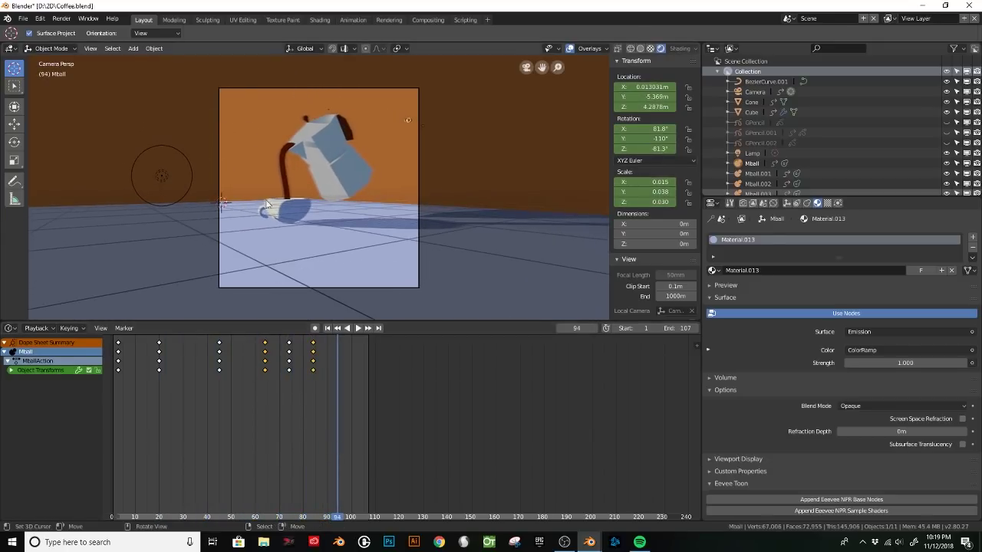
{"action": "mouse_move", "coordinate": [320, 415]}
{"action": "left_mouse_down"}
{"action": "mouse_move", "coordinate": [310, 414]}
{"action": "mouse_move", "coordinate": [319, 414]}
{"action": "left_mouse_up"}
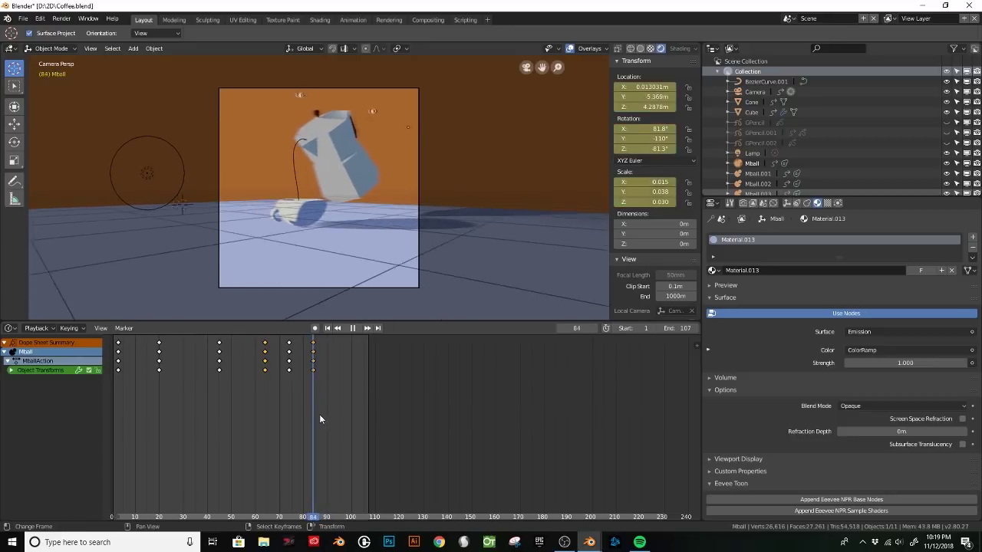
{"action": "key", "text": "space"}
{"action": "key", "text": "space"}
Select the coffee stream curve, inspect its Emission-based Material.008 nodes, then return to the Timeline.
{"action": "left_click", "coordinate": [290, 182]}
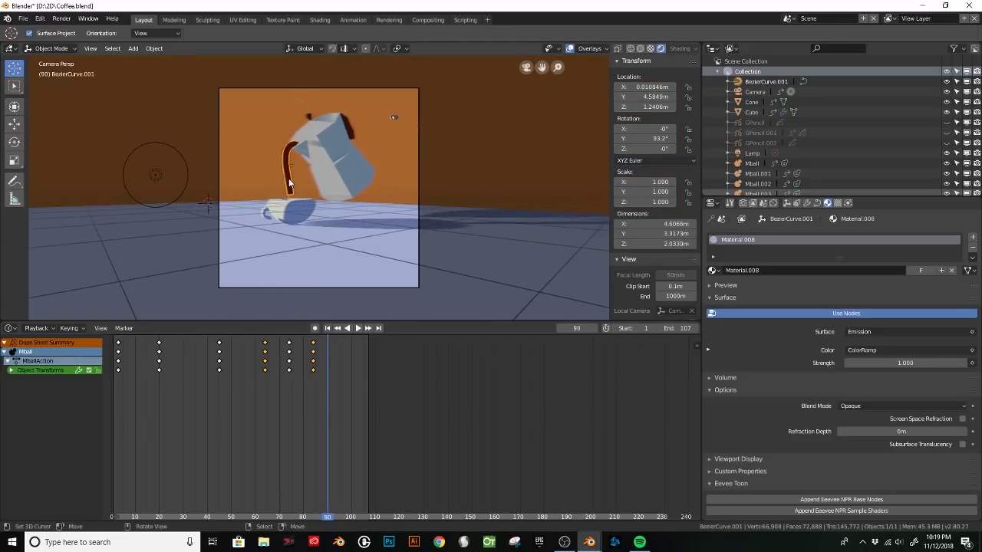
{"action": "left_click", "coordinate": [13, 329]}
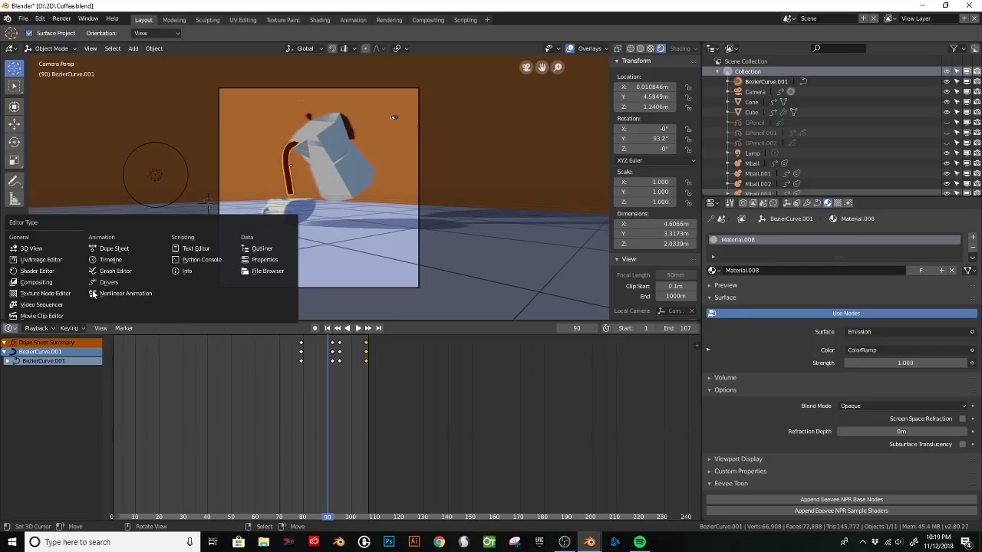
{"action": "left_click", "coordinate": [56, 270]}
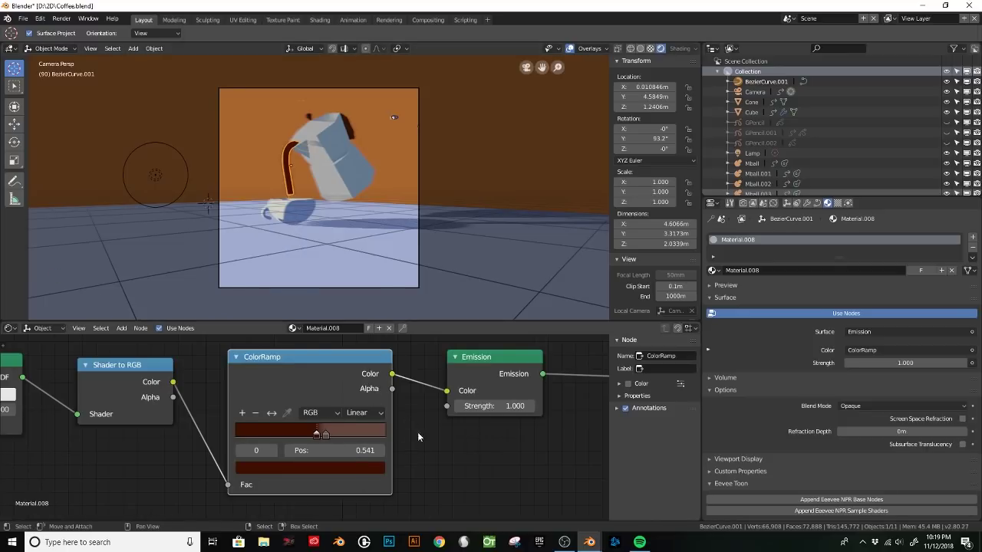
{"action": "left_click", "coordinate": [10, 328]}
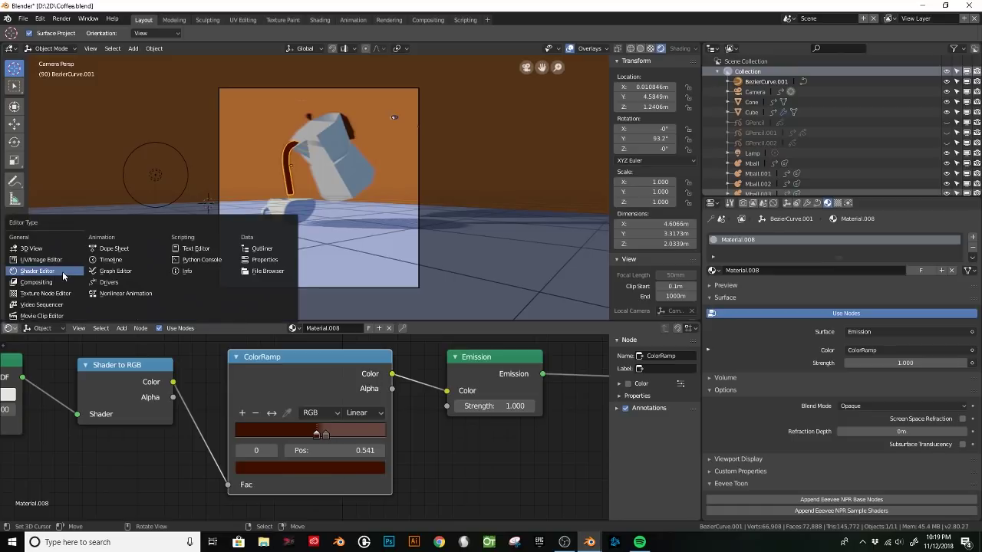
{"action": "left_click", "coordinate": [146, 260]}
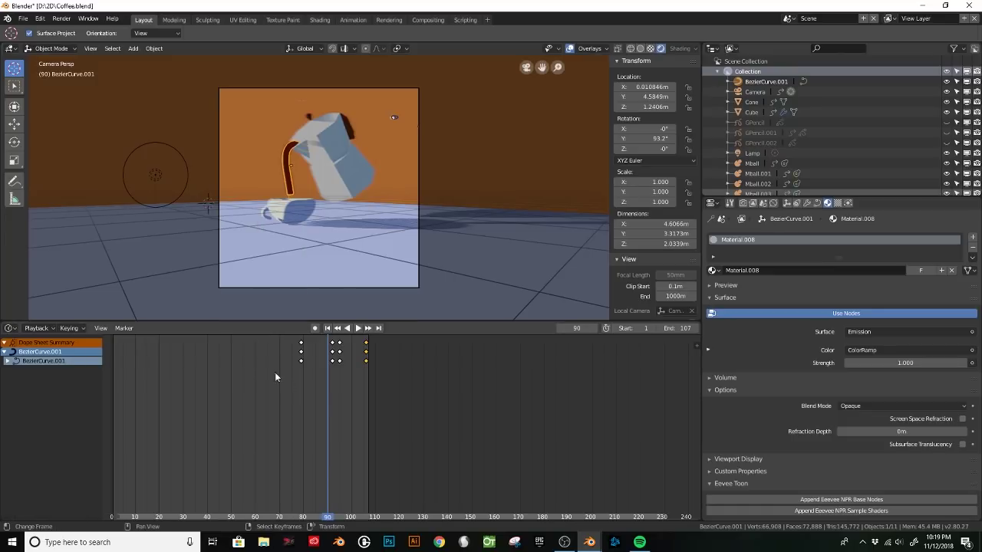
Return to frame 1 and review the Output properties: Eevee, 1080 × 1080, frames 1–107.
{"action": "left_click", "coordinate": [108, 397]}
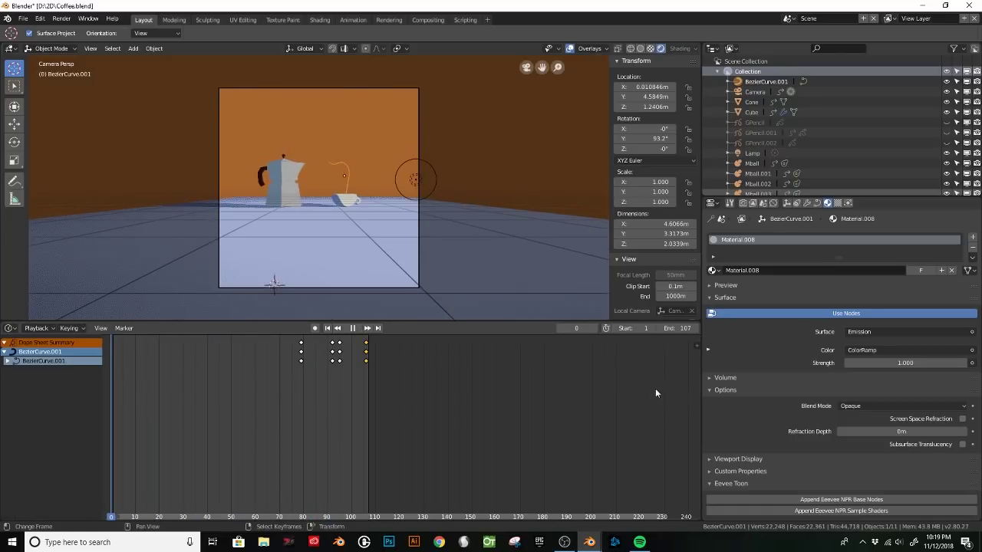
{"action": "left_click_drag", "start_coordinate": [165, 387], "coordinate": [114, 385]}
{"action": "left_click", "coordinate": [352, 328]}
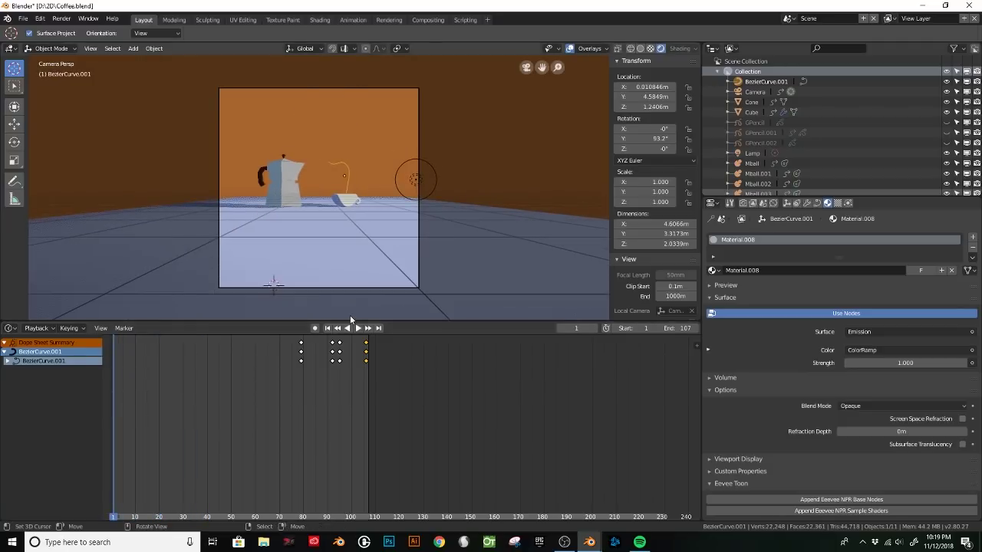
{"action": "left_click", "coordinate": [743, 202]}
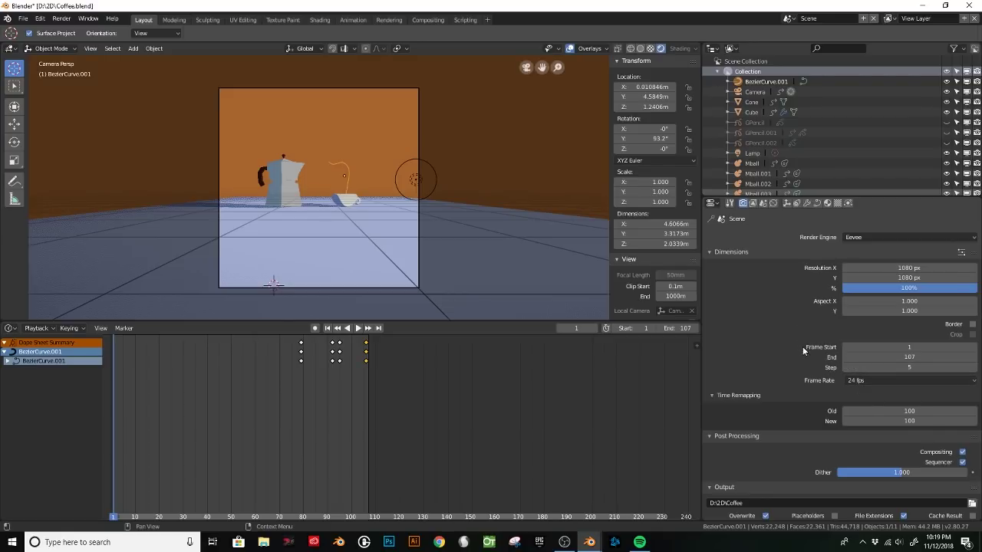
{"action": "scroll", "coordinate": [758, 355], "scroll_direction": "down", "scroll_amount": 1}
{"action": "scroll", "coordinate": [758, 355], "scroll_direction": "up", "scroll_amount": 1}
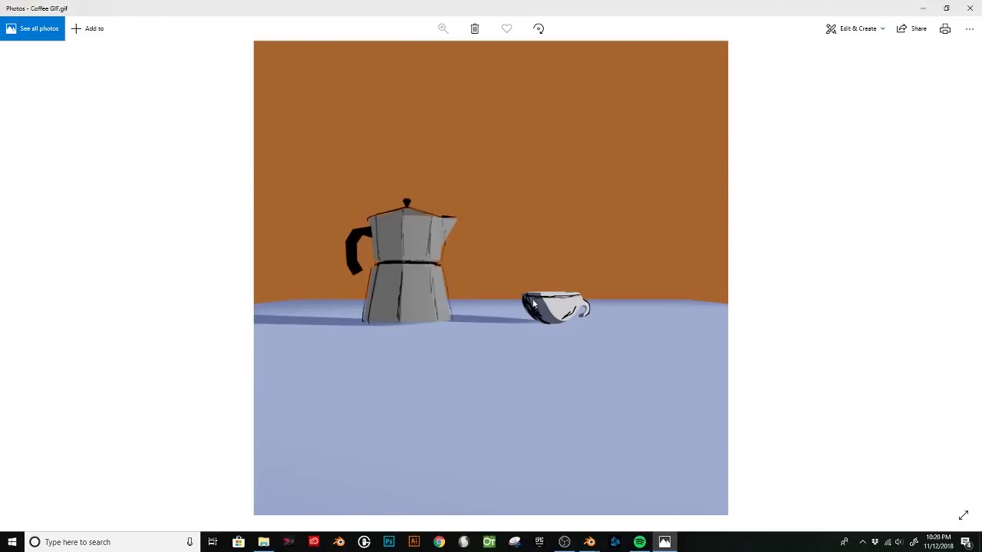
Close the Photos viewer playing Coffee GIF.gif to get back to Blender.
{"action": "left_click", "coordinate": [974, 9]}
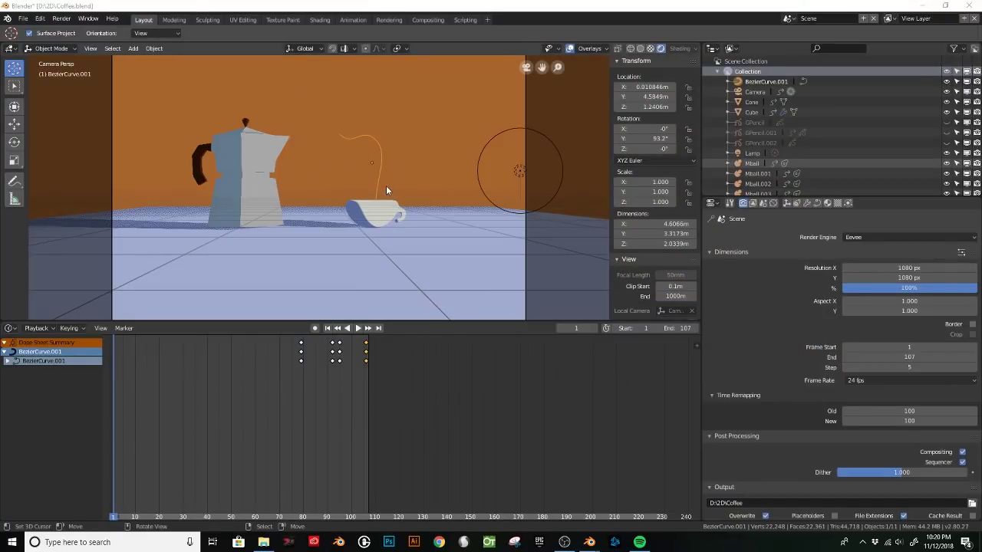
With the cup selected, add a blank Grease Pencil object, GPencil.003, via Shift+A.
{"action": "left_click", "coordinate": [386, 185]}
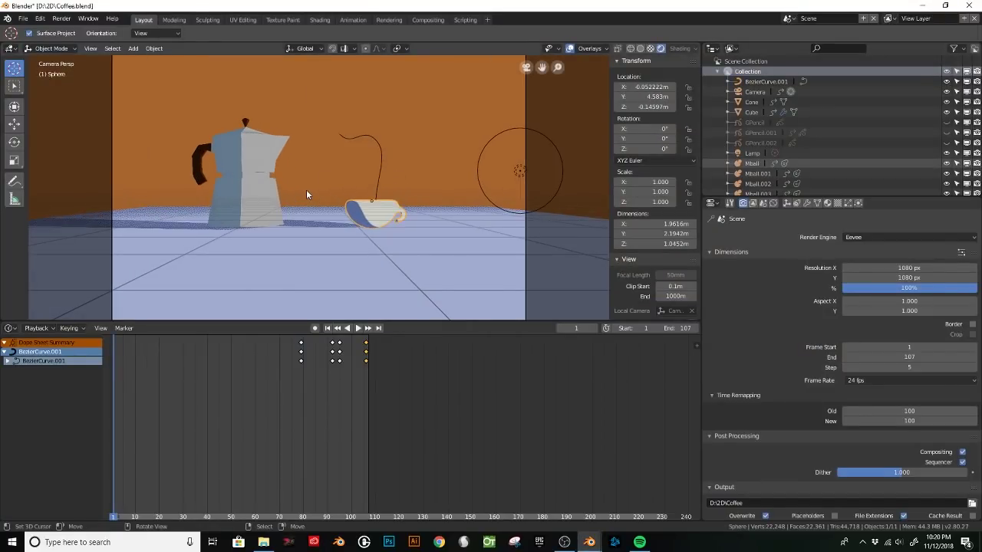
{"action": "key", "text": "shift+a"}
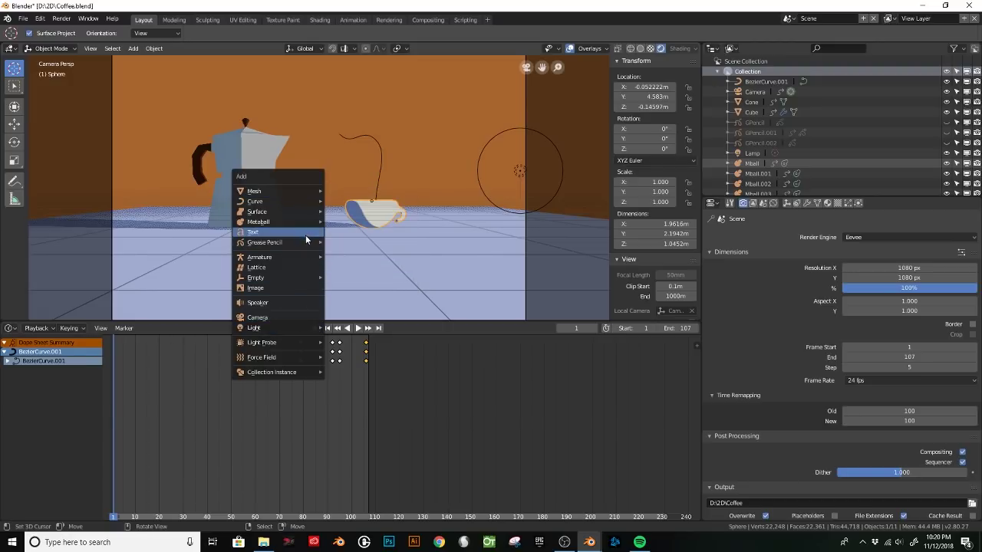
{"action": "mouse_move", "coordinate": [306, 242]}
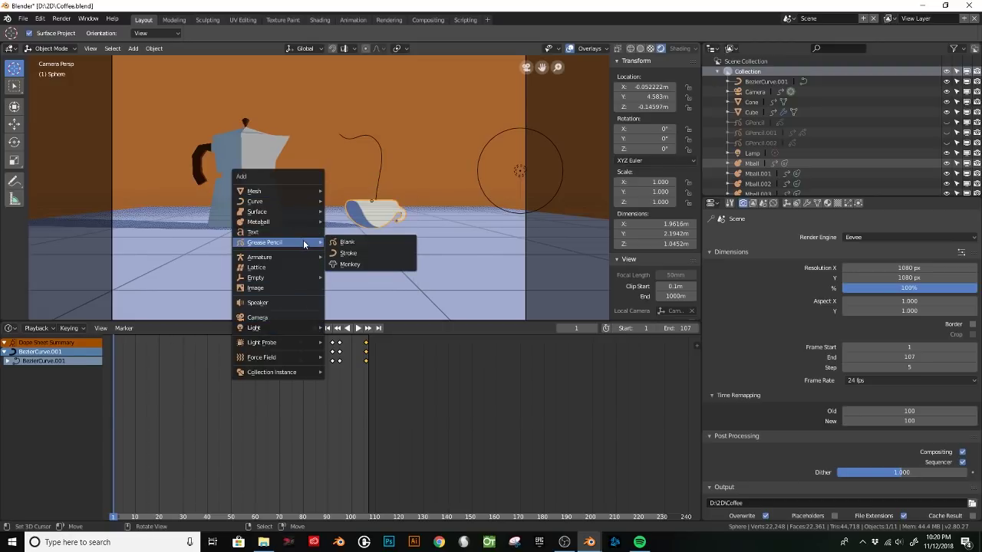
{"action": "left_click", "coordinate": [358, 243]}
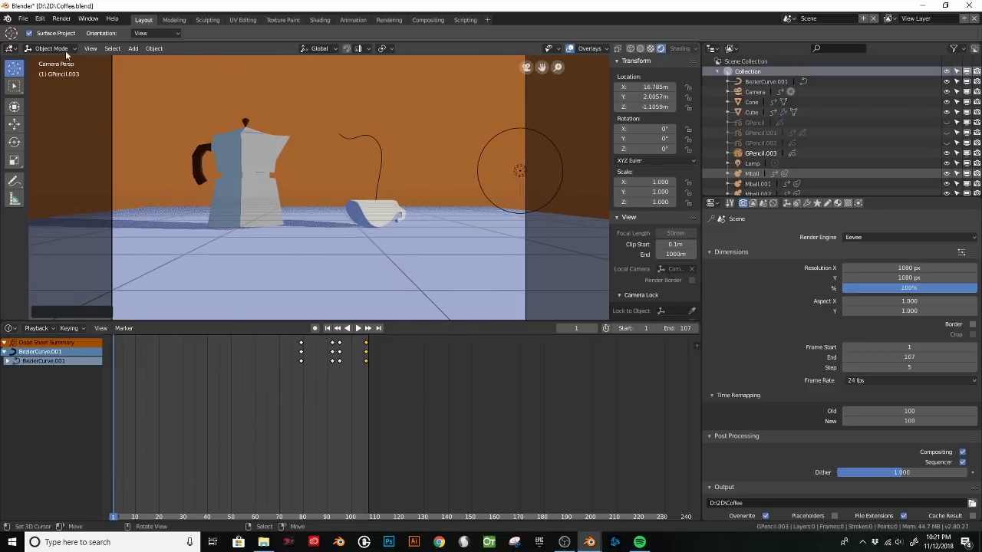
Put GPencil.003 into Draw mode and set its stroke placement to Surface.
{"action": "left_click", "coordinate": [69, 50]}
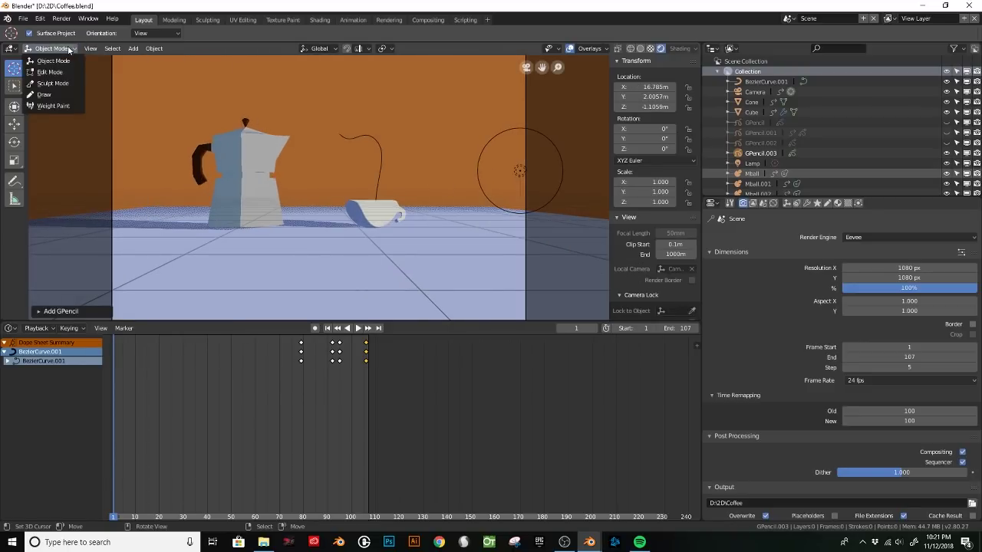
{"action": "left_click", "coordinate": [45, 94]}
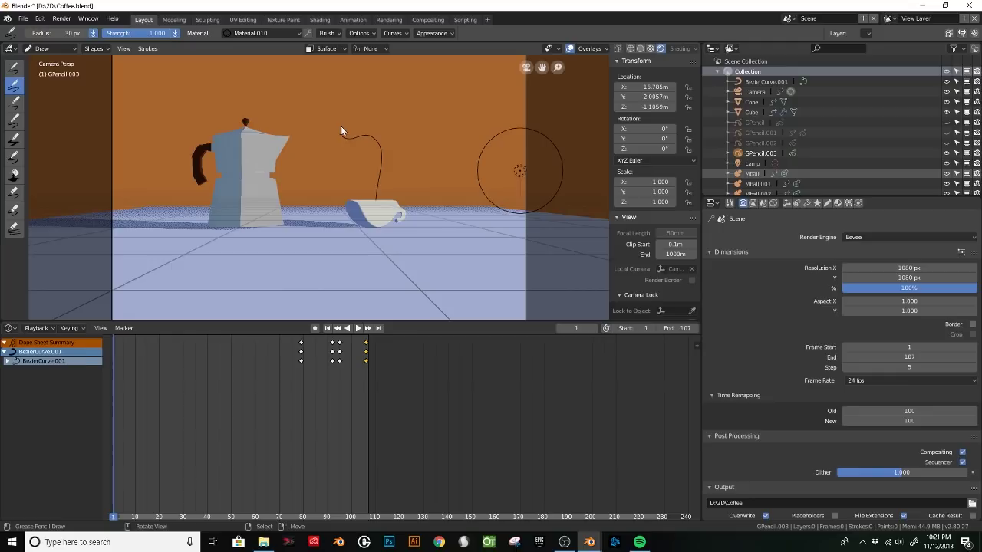
{"action": "left_click", "coordinate": [339, 49]}
Draw vertical strokes down the pot's front and edge, undoing one bad squiggle.
{"action": "middle_click_drag", "start_coordinate": [239, 178], "coordinate": [243, 173]}
{"action": "scroll", "coordinate": [244, 178], "scroll_direction": "up", "scroll_amount": 3}
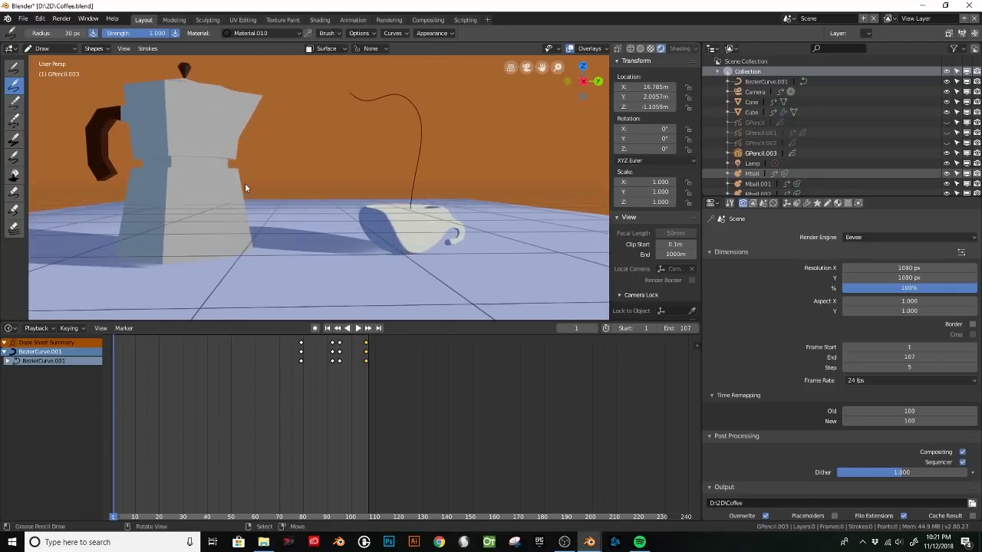
{"action": "middle_click_drag", "start_coordinate": [179, 208], "coordinate": [197, 204]}
{"action": "scroll", "coordinate": [201, 184], "scroll_direction": "down", "scroll_amount": 1}
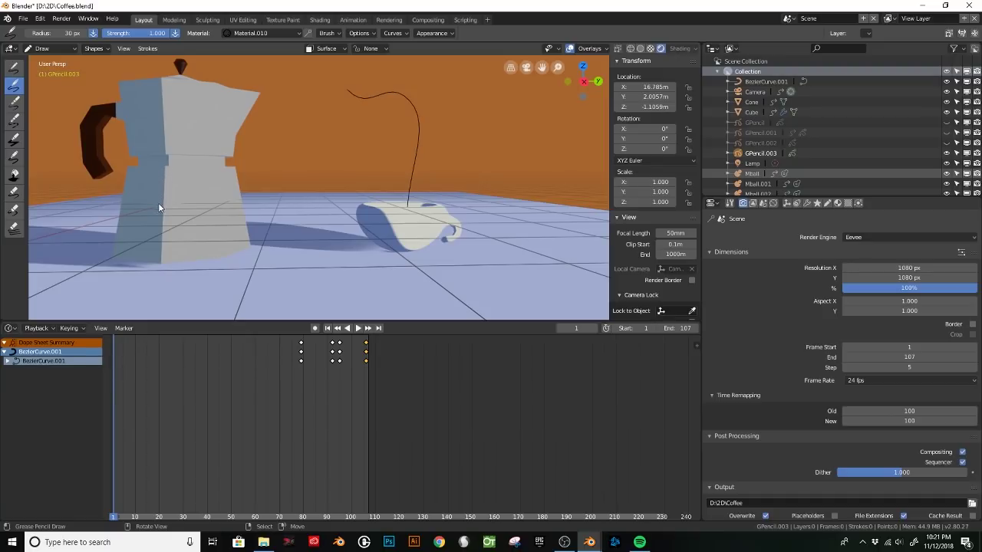
{"action": "left_click_drag", "start_coordinate": [164, 165], "coordinate": [159, 266]}
{"action": "mouse_move", "coordinate": [171, 206]}
{"action": "middle_mouse_down"}
{"action": "mouse_move", "coordinate": [225, 198]}
{"action": "mouse_move", "coordinate": [180, 210]}
{"action": "mouse_move", "coordinate": [322, 219]}
{"action": "middle_mouse_up"}
{"action": "scroll", "coordinate": [226, 209], "scroll_direction": "up", "scroll_amount": 3}
{"action": "scroll", "coordinate": [204, 215], "scroll_direction": "down", "scroll_amount": 3}
{"action": "scroll", "coordinate": [308, 214], "scroll_direction": "up", "scroll_amount": 4}
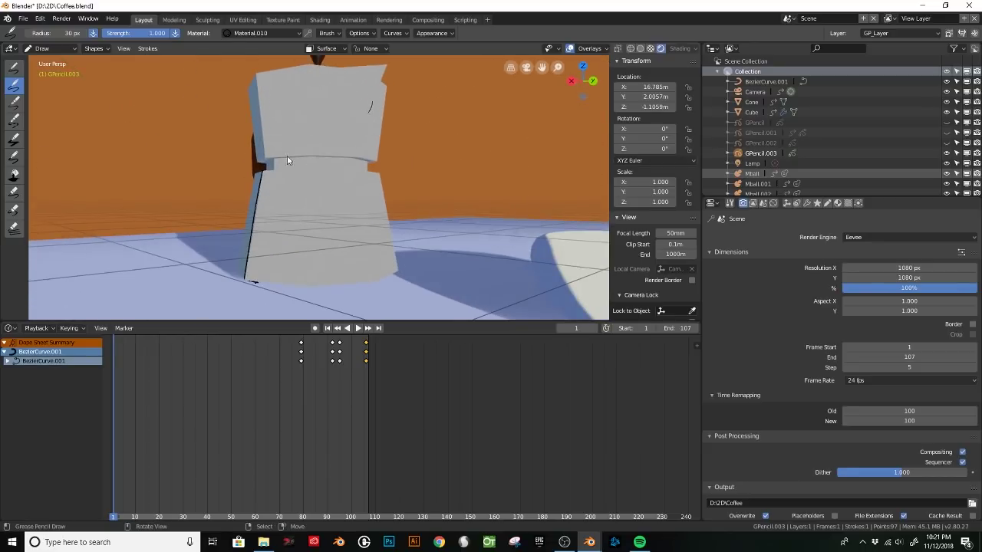
{"action": "scroll", "coordinate": [287, 160], "scroll_direction": "down", "scroll_amount": 4}
{"action": "mouse_move", "coordinate": [318, 168]}
{"action": "middle_mouse_down"}
{"action": "mouse_move", "coordinate": [136, 193]}
{"action": "mouse_move", "coordinate": [206, 184]}
{"action": "middle_mouse_up"}
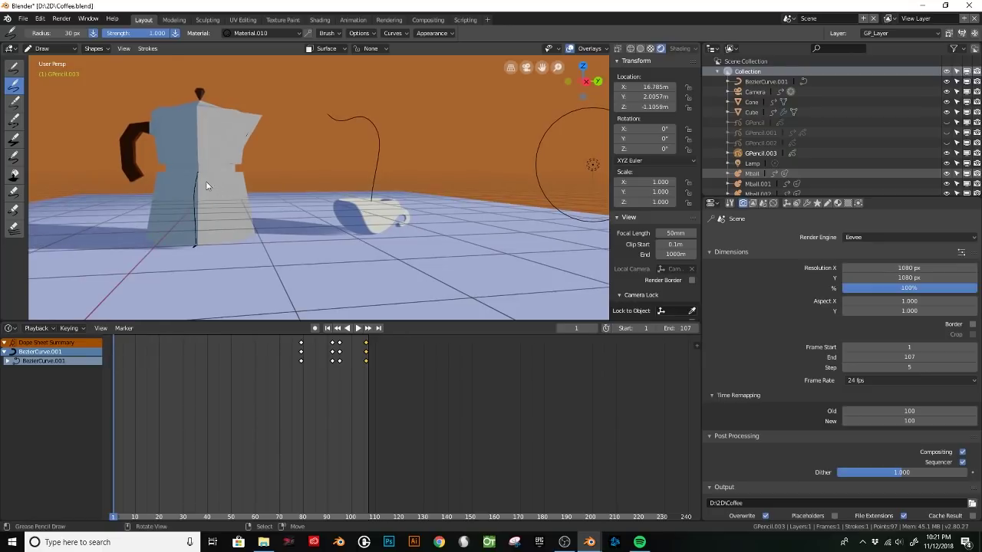
{"action": "left_click_drag", "start_coordinate": [197, 198], "coordinate": [202, 192]}
{"action": "left_click_drag", "start_coordinate": [197, 108], "coordinate": [198, 132]}
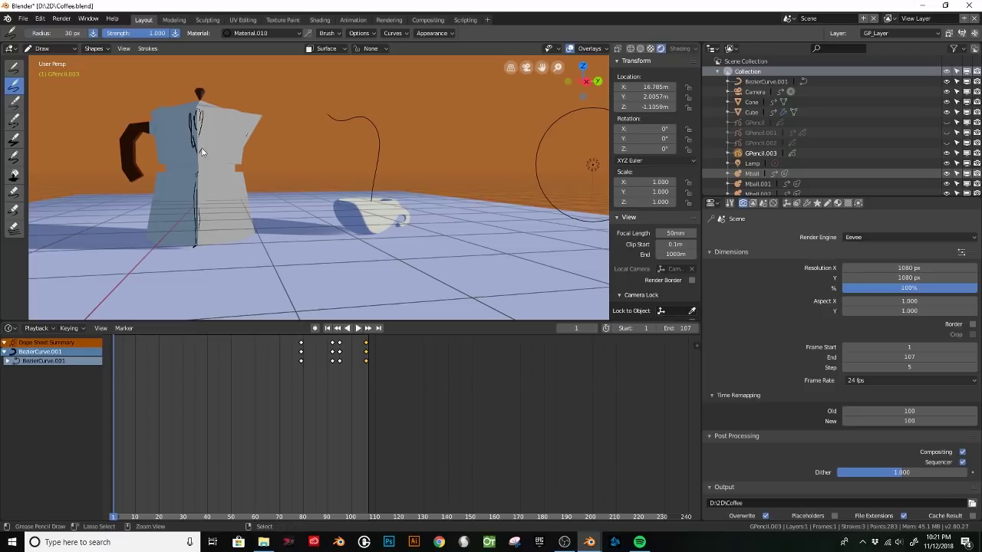
{"action": "key", "text": "ctrl+z"}
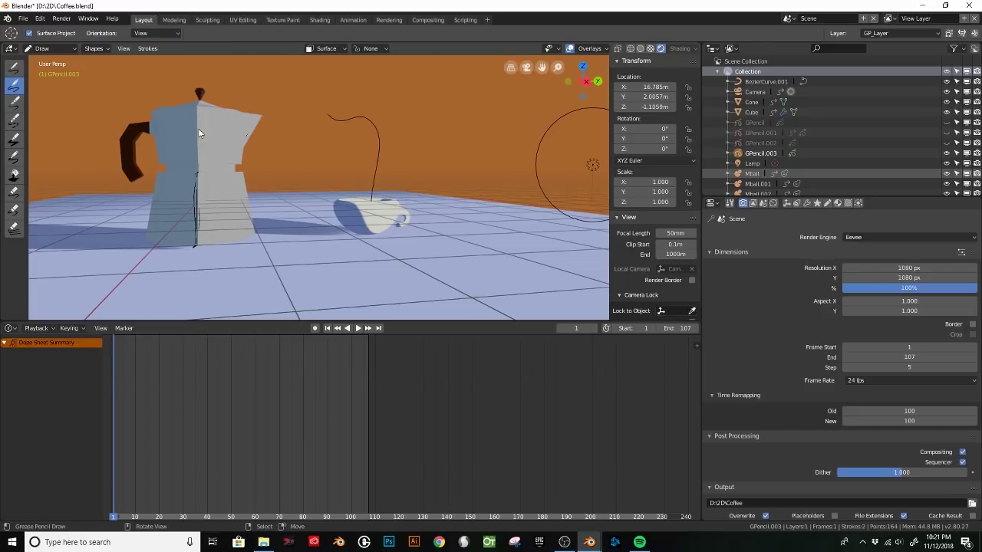
{"action": "left_click_drag", "start_coordinate": [198, 110], "coordinate": [197, 163]}
Orbit around the pot and add strokes along its left side.
{"action": "middle_click_drag", "start_coordinate": [227, 164], "coordinate": [178, 168]}
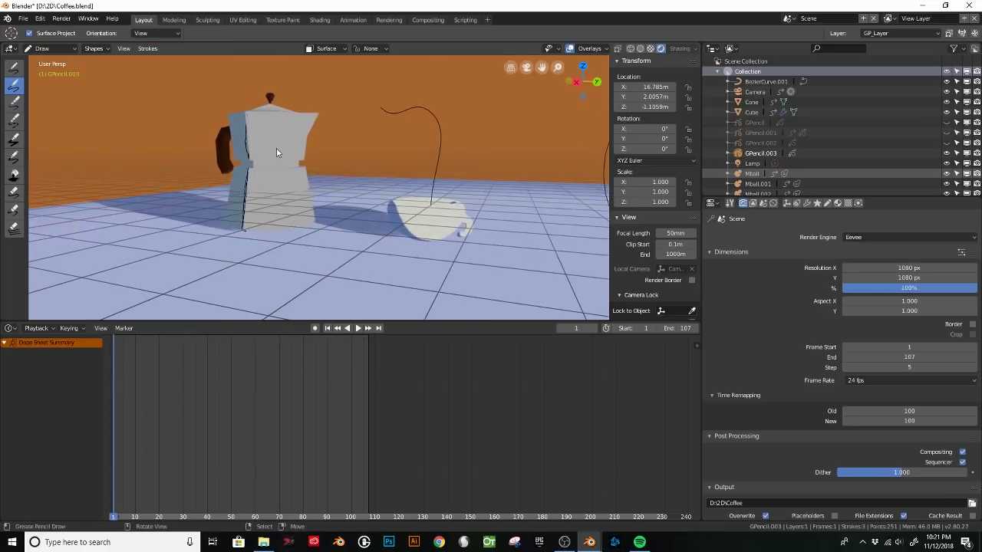
{"action": "scroll", "coordinate": [285, 146], "scroll_direction": "up", "scroll_amount": 5}
{"action": "mouse_move", "coordinate": [279, 146]}
{"action": "middle_mouse_down"}
{"action": "mouse_move", "coordinate": [253, 181]}
{"action": "mouse_move", "coordinate": [417, 161]}
{"action": "mouse_move", "coordinate": [429, 144]}
{"action": "mouse_move", "coordinate": [465, 149]}
{"action": "mouse_move", "coordinate": [528, 126]}
{"action": "mouse_move", "coordinate": [367, 155]}
{"action": "mouse_move", "coordinate": [214, 109]}
{"action": "middle_mouse_up"}
{"action": "scroll", "coordinate": [453, 131], "scroll_direction": "down", "scroll_amount": 4}
{"action": "scroll", "coordinate": [528, 125], "scroll_direction": "down", "scroll_amount": 2}
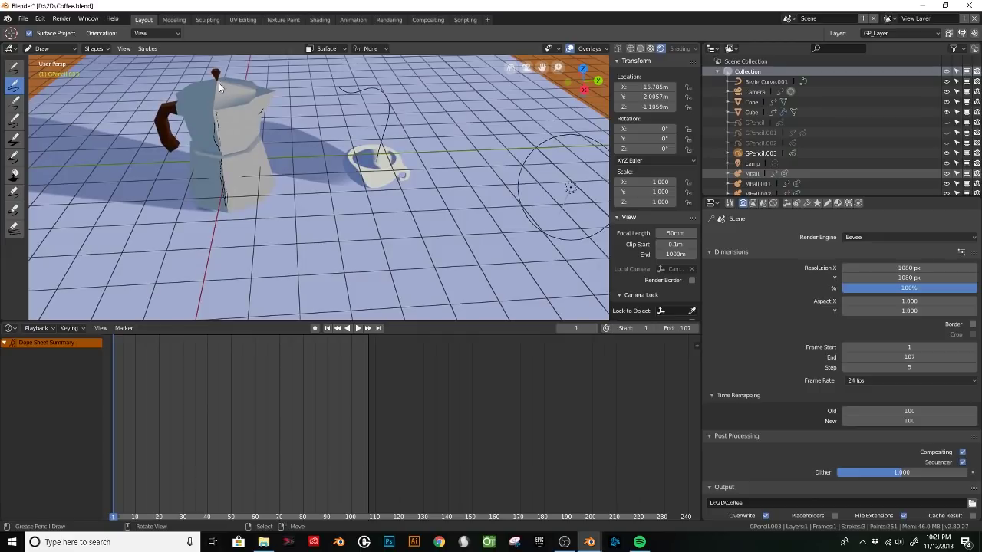
{"action": "middle_click_drag", "start_coordinate": [261, 164], "coordinate": [254, 116]}
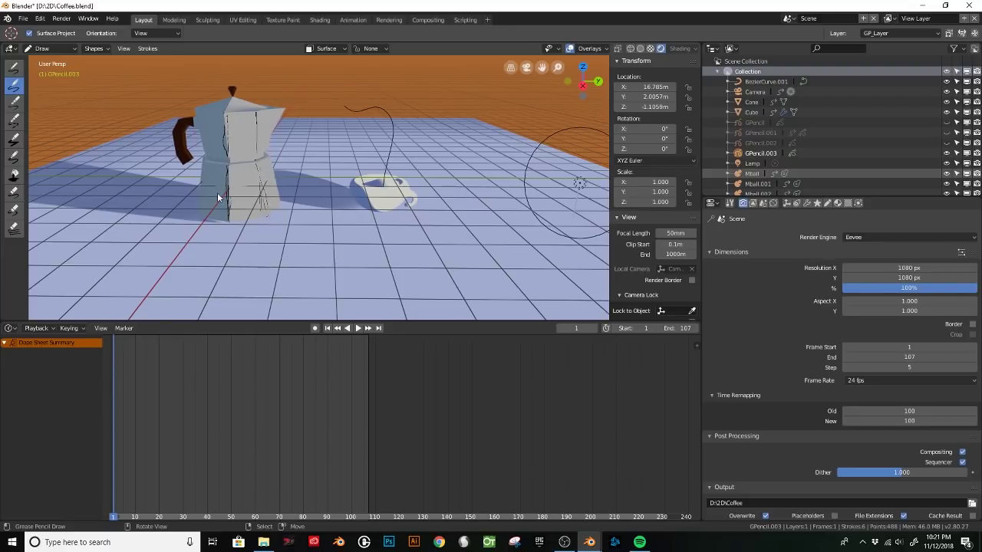
{"action": "middle_click_drag", "start_coordinate": [255, 162], "coordinate": [176, 180]}
{"action": "scroll", "coordinate": [176, 180], "scroll_direction": "up", "scroll_amount": 2}
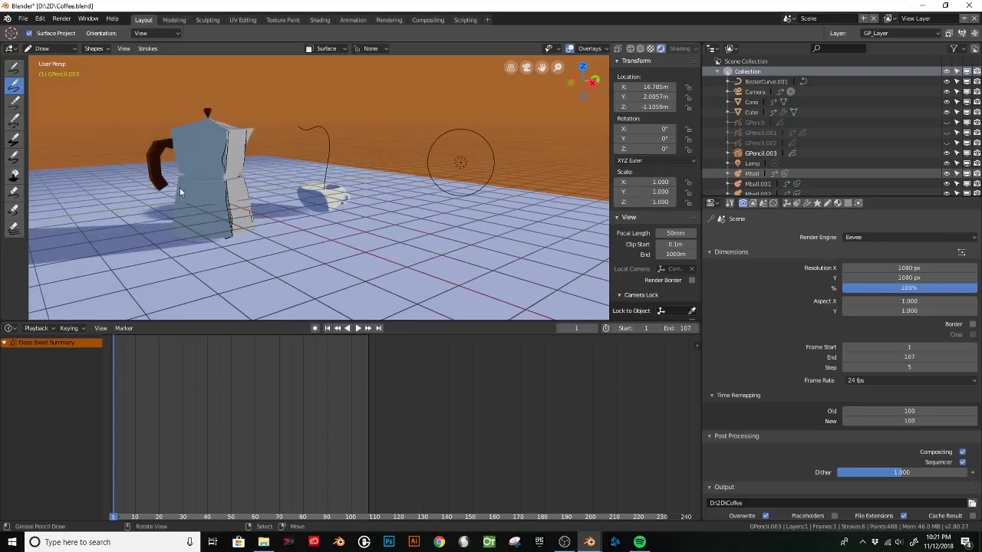
{"action": "mouse_move", "coordinate": [169, 228]}
{"action": "left_mouse_down"}
{"action": "mouse_move", "coordinate": [174, 136]}
{"action": "mouse_move", "coordinate": [180, 174]}
{"action": "left_mouse_up"}
{"action": "mouse_move", "coordinate": [180, 175]}
{"action": "middle_mouse_down"}
{"action": "mouse_move", "coordinate": [235, 193]}
{"action": "mouse_move", "coordinate": [272, 178]}
{"action": "mouse_move", "coordinate": [190, 188]}
{"action": "mouse_move", "coordinate": [335, 187]}
{"action": "mouse_move", "coordinate": [347, 184]}
{"action": "mouse_move", "coordinate": [361, 110]}
{"action": "mouse_move", "coordinate": [361, 145]}
{"action": "middle_mouse_up"}
{"action": "scroll", "coordinate": [348, 185], "scroll_direction": "up", "scroll_amount": 5}
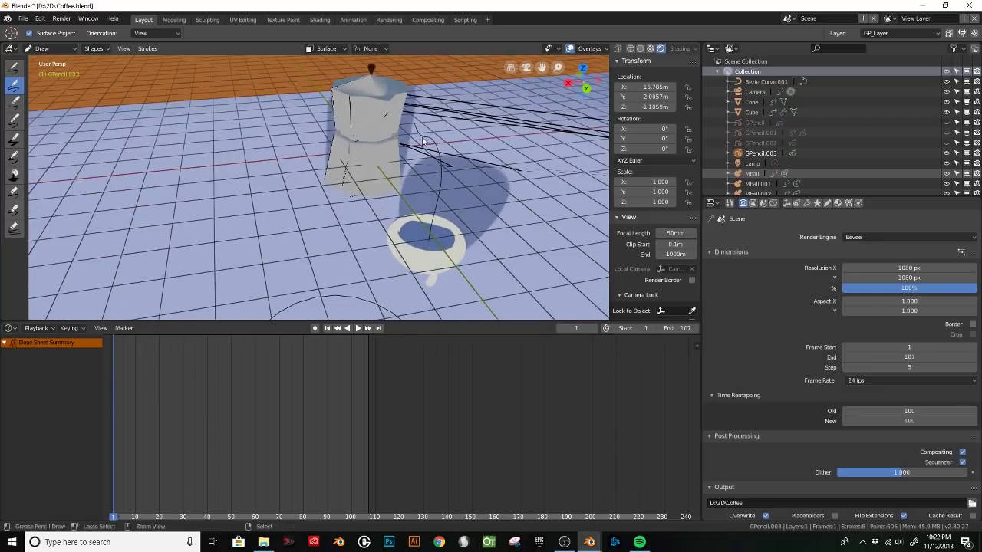
{"action": "middle_click_drag", "start_coordinate": [435, 141], "coordinate": [169, 167]}
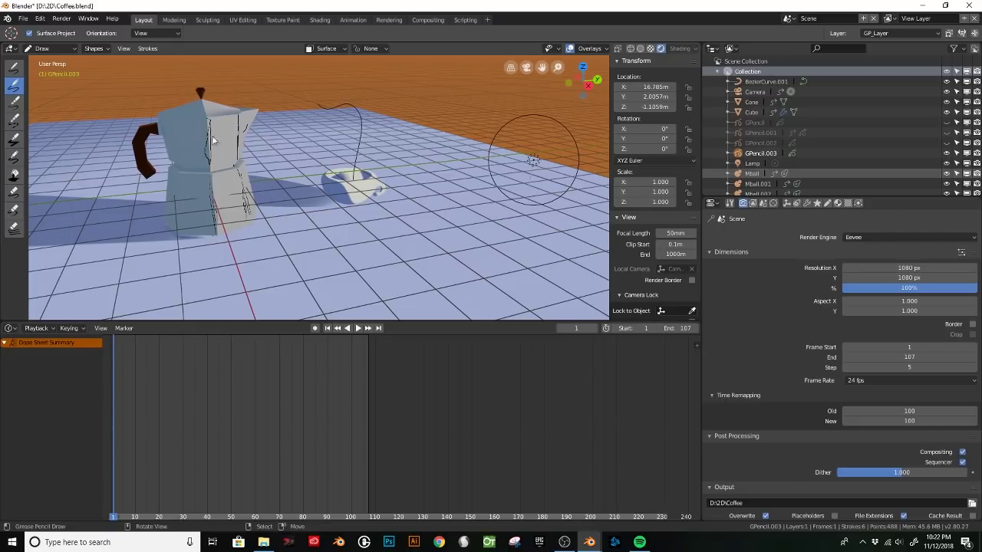
{"action": "middle_click_drag", "start_coordinate": [184, 119], "coordinate": [176, 121]}
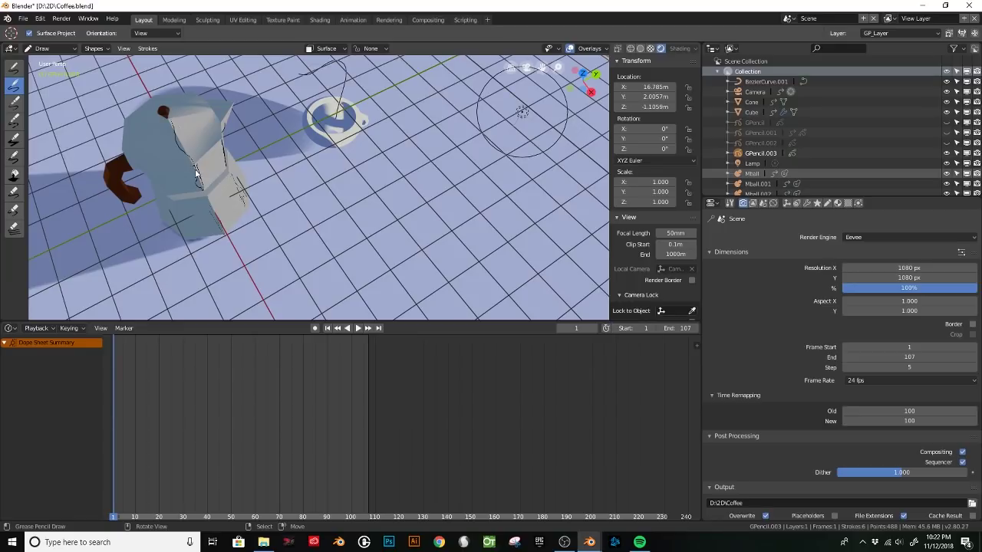
{"action": "mouse_move", "coordinate": [221, 189]}
{"action": "middle_mouse_down"}
{"action": "mouse_move", "coordinate": [233, 207]}
{"action": "mouse_move", "coordinate": [204, 153]}
{"action": "mouse_move", "coordinate": [238, 232]}
{"action": "mouse_move", "coordinate": [305, 196]}
{"action": "mouse_move", "coordinate": [345, 159]}
{"action": "middle_mouse_up"}
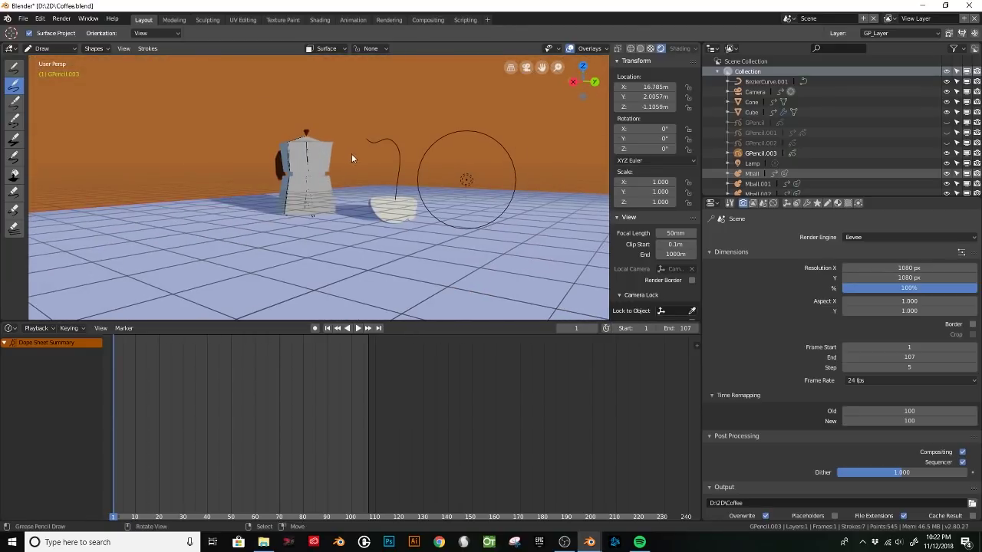
{"action": "scroll", "coordinate": [351, 158], "scroll_direction": "up", "scroll_amount": 8}
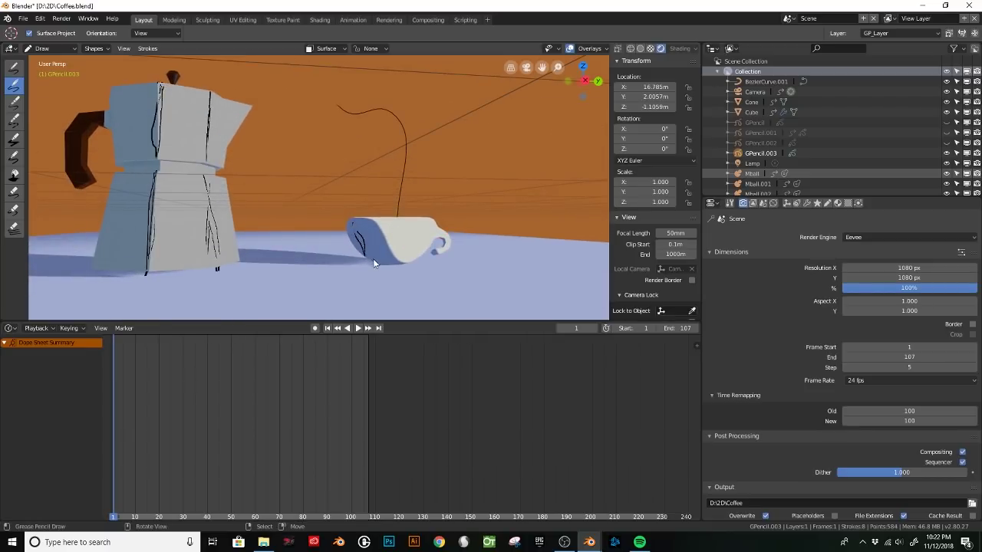
Scribble strokes on the cup's left side, top rim, handle and a zigzag across its top.
{"action": "left_click_drag", "start_coordinate": [374, 259], "coordinate": [386, 262]}
{"action": "mouse_move", "coordinate": [405, 224]}
{"action": "left_mouse_down"}
{"action": "mouse_move", "coordinate": [445, 221]}
{"action": "mouse_move", "coordinate": [372, 239]}
{"action": "left_mouse_up"}
{"action": "middle_click_drag", "start_coordinate": [405, 226], "coordinate": [478, 234]}
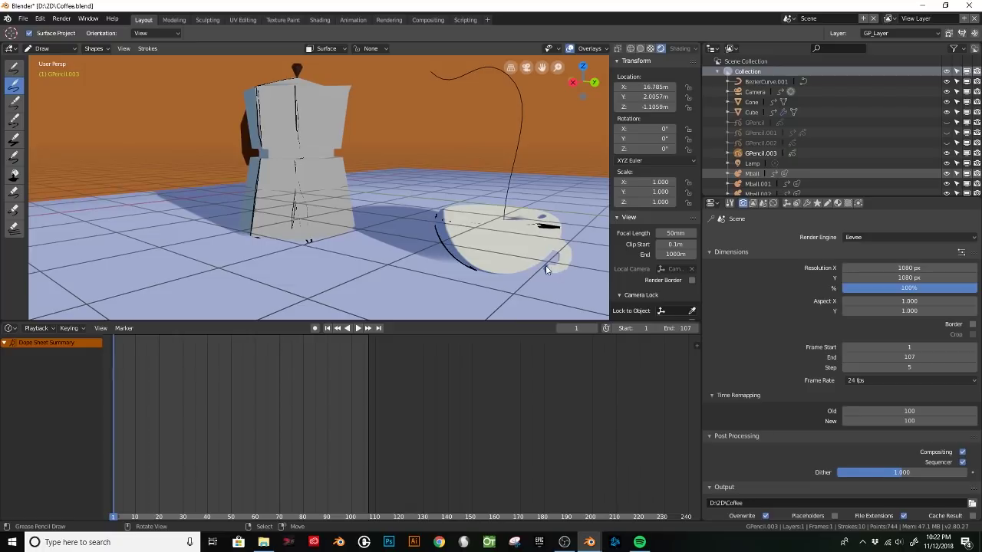
{"action": "left_click_drag", "start_coordinate": [547, 269], "coordinate": [555, 247]}
{"action": "mouse_move", "coordinate": [512, 249]}
{"action": "middle_mouse_down"}
{"action": "mouse_move", "coordinate": [504, 247]}
{"action": "mouse_move", "coordinate": [554, 216]}
{"action": "mouse_move", "coordinate": [472, 261]}
{"action": "mouse_move", "coordinate": [405, 226]}
{"action": "mouse_move", "coordinate": [384, 235]}
{"action": "middle_mouse_up"}
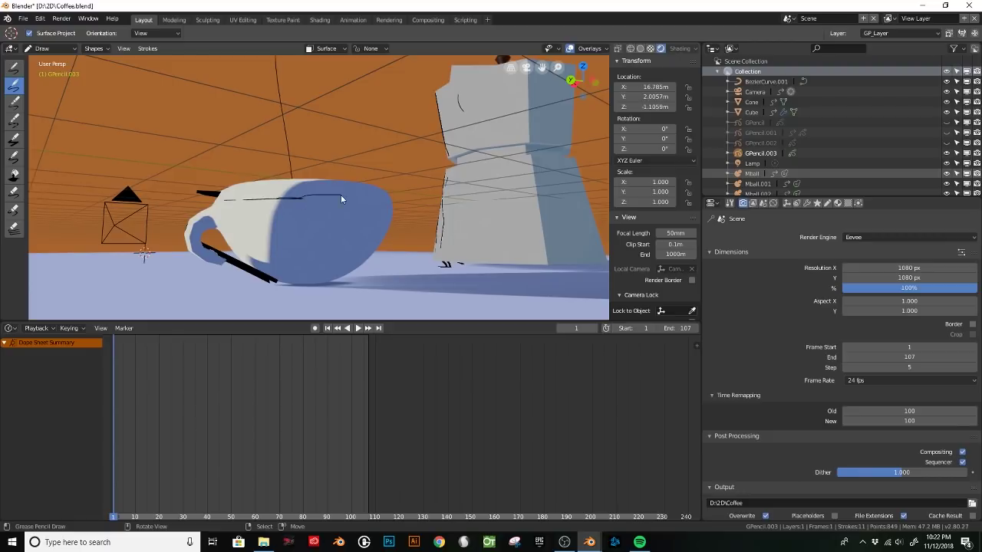
{"action": "left_click_drag", "start_coordinate": [399, 208], "coordinate": [368, 207]}
{"action": "left_click_drag", "start_coordinate": [219, 208], "coordinate": [219, 207]}
Add strokes along the cup's lower edge and zigzags over the pot's upper left side.
{"action": "middle_click_drag", "start_coordinate": [273, 222], "coordinate": [409, 222]}
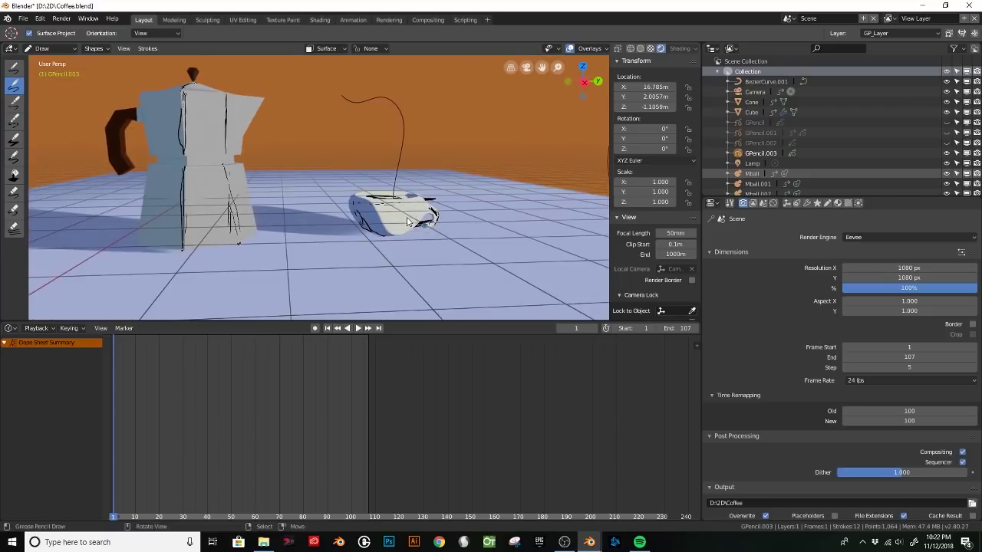
{"action": "left_click_drag", "start_coordinate": [428, 222], "coordinate": [389, 233]}
{"action": "middle_click_drag", "start_coordinate": [171, 190], "coordinate": [218, 188]}
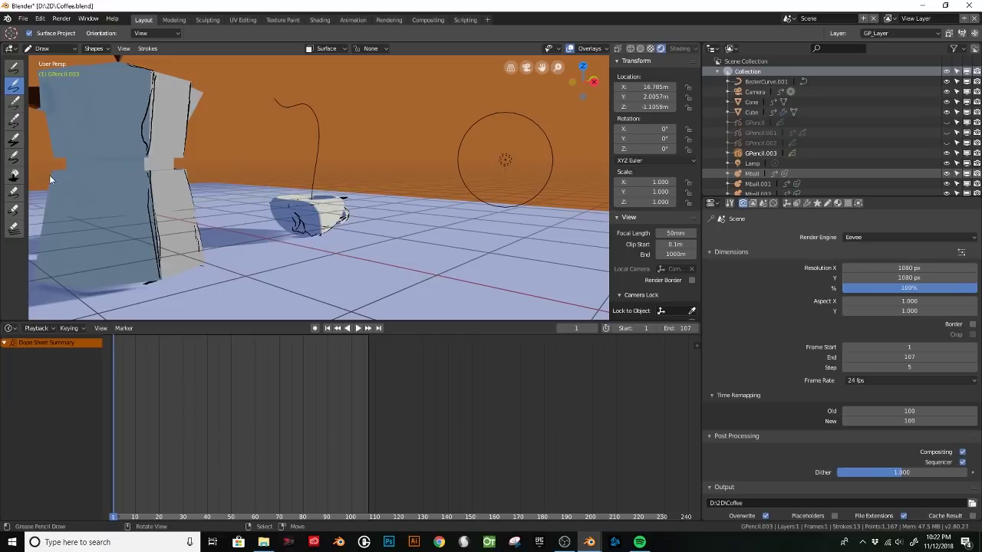
{"action": "left_click_drag", "start_coordinate": [44, 222], "coordinate": [58, 164]}
{"action": "mouse_move", "coordinate": [64, 176]}
{"action": "middle_mouse_down"}
{"action": "mouse_move", "coordinate": [149, 146]}
{"action": "mouse_move", "coordinate": [194, 167]}
{"action": "mouse_move", "coordinate": [148, 192]}
{"action": "middle_mouse_up"}
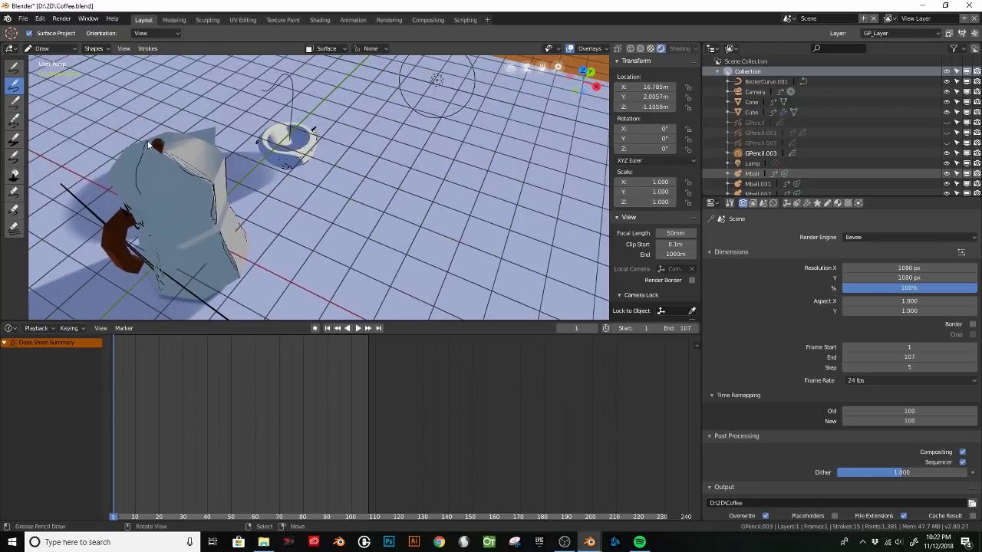
{"action": "mouse_move", "coordinate": [149, 143]}
{"action": "left_mouse_down"}
{"action": "mouse_move", "coordinate": [136, 192]}
{"action": "mouse_move", "coordinate": [161, 158]}
{"action": "left_mouse_up"}
{"action": "middle_click_drag", "start_coordinate": [264, 180], "coordinate": [164, 144]}
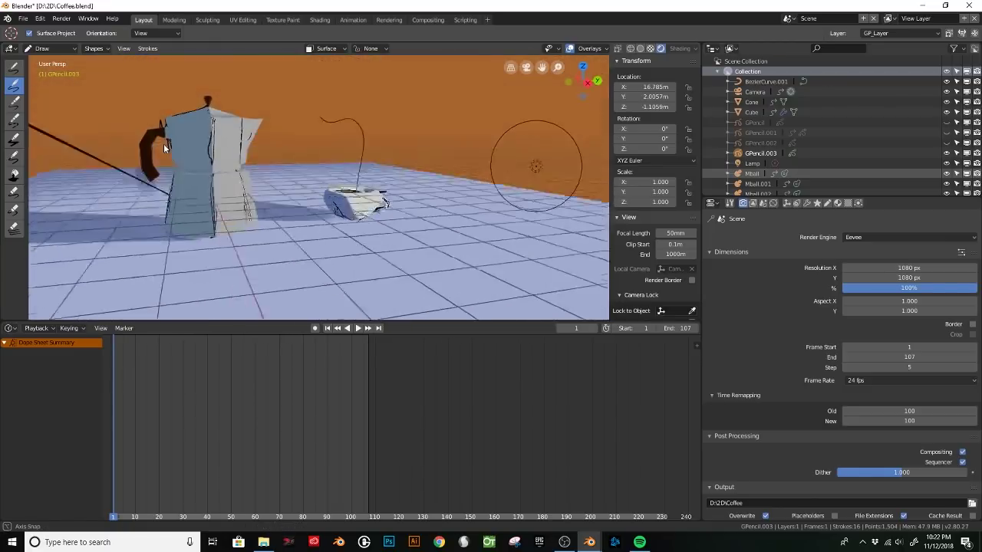
{"action": "middle_click_drag", "start_coordinate": [269, 155], "coordinate": [252, 143]}
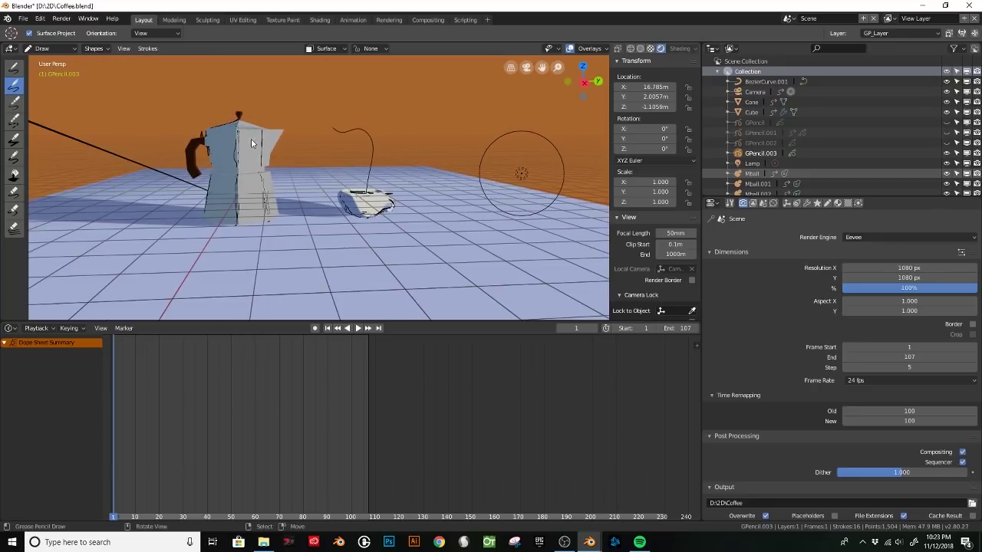
Return GPencil.003 to Object Mode and switch the viewport to wireframe shading.
{"action": "left_click", "coordinate": [48, 48]}
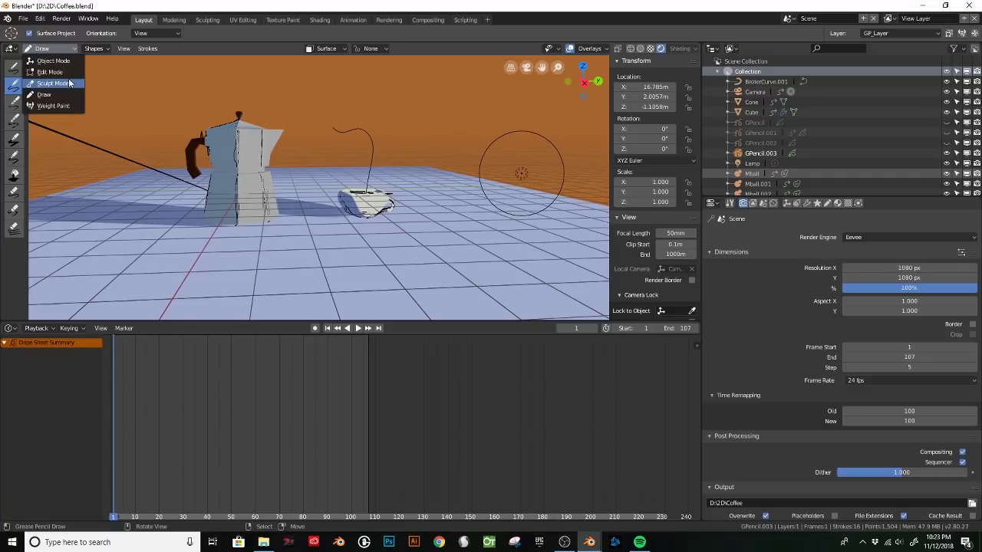
{"action": "left_click", "coordinate": [60, 61]}
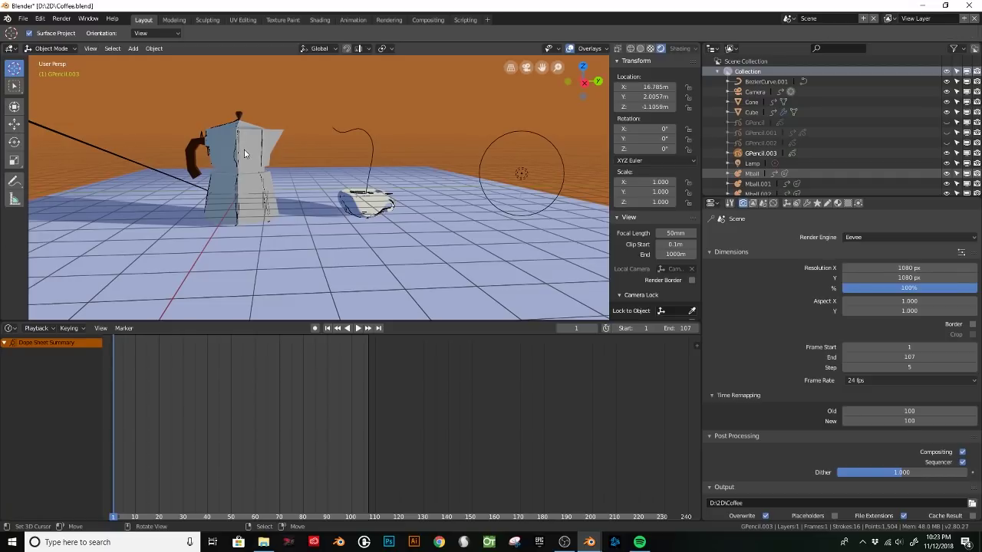
{"action": "left_click", "coordinate": [272, 169]}
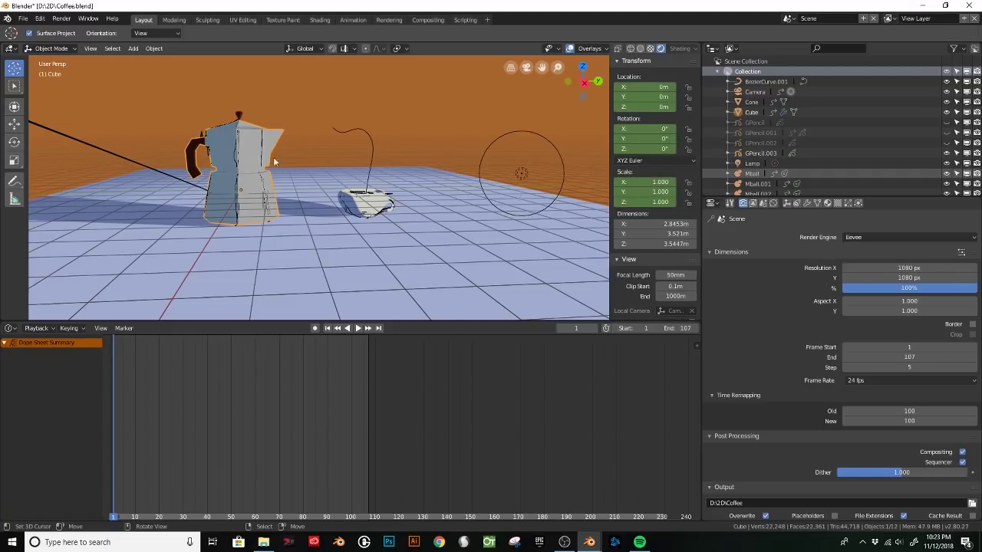
{"action": "mouse_move", "coordinate": [273, 156]}
{"action": "middle_mouse_down"}
{"action": "mouse_move", "coordinate": [355, 213]}
{"action": "mouse_move", "coordinate": [399, 211]}
{"action": "mouse_move", "coordinate": [384, 199]}
{"action": "middle_mouse_up"}
{"action": "key", "text": "z"}
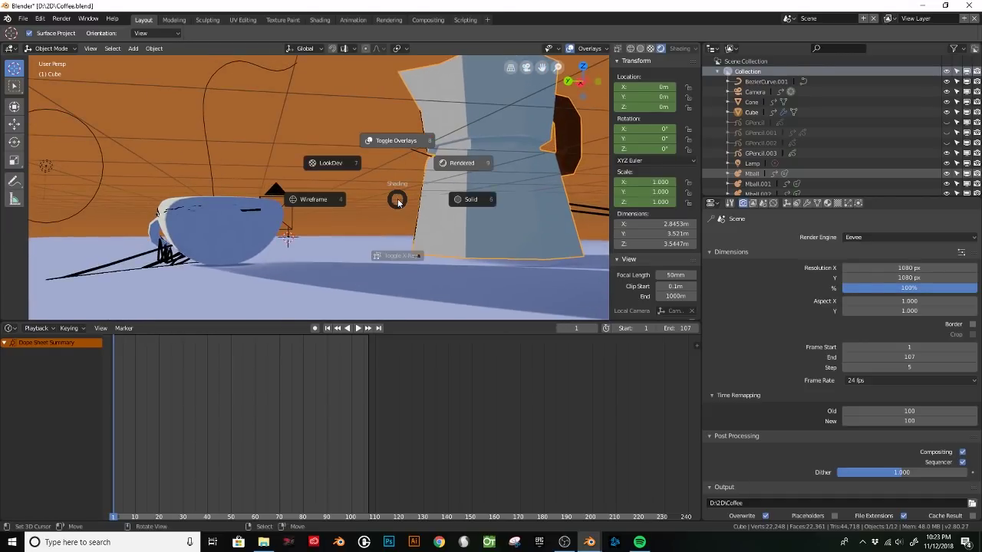
{"action": "left_click", "coordinate": [315, 201]}
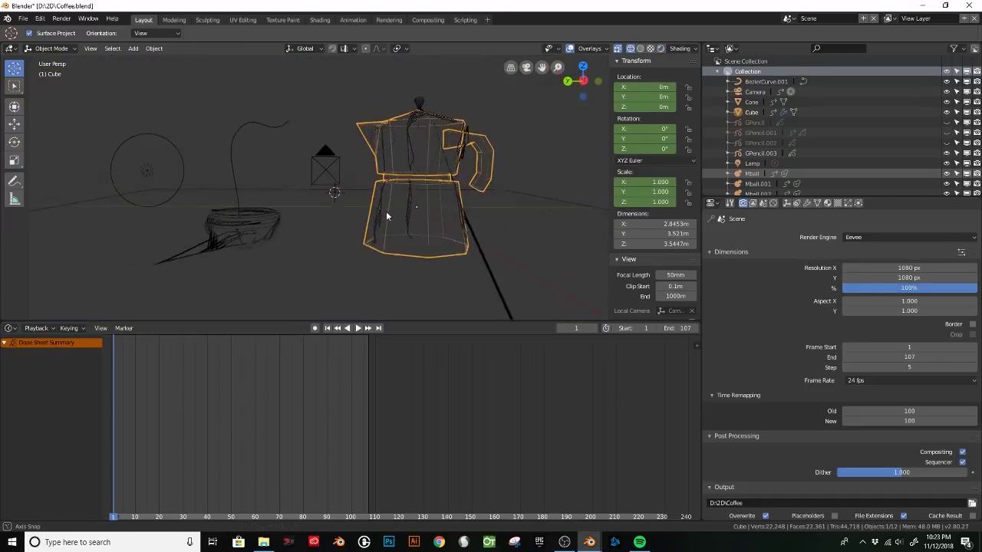
Select the GPencil.003 scribble object in the Outliner.
{"action": "middle_click_drag", "start_coordinate": [385, 217], "coordinate": [385, 221]}
{"action": "left_click", "coordinate": [406, 219]}
{"action": "left_click", "coordinate": [215, 244]}
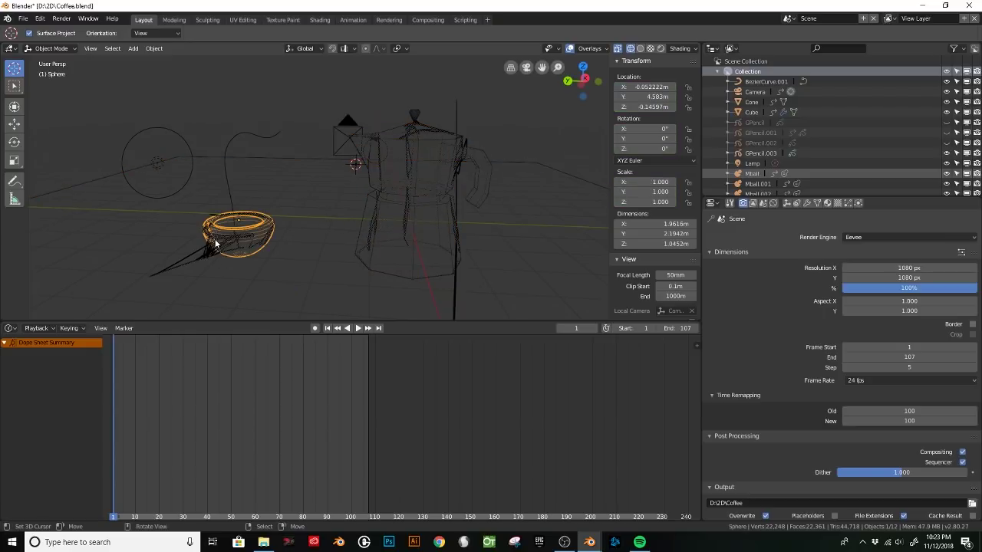
{"action": "left_click", "coordinate": [234, 247]}
{"action": "left_click", "coordinate": [412, 154]}
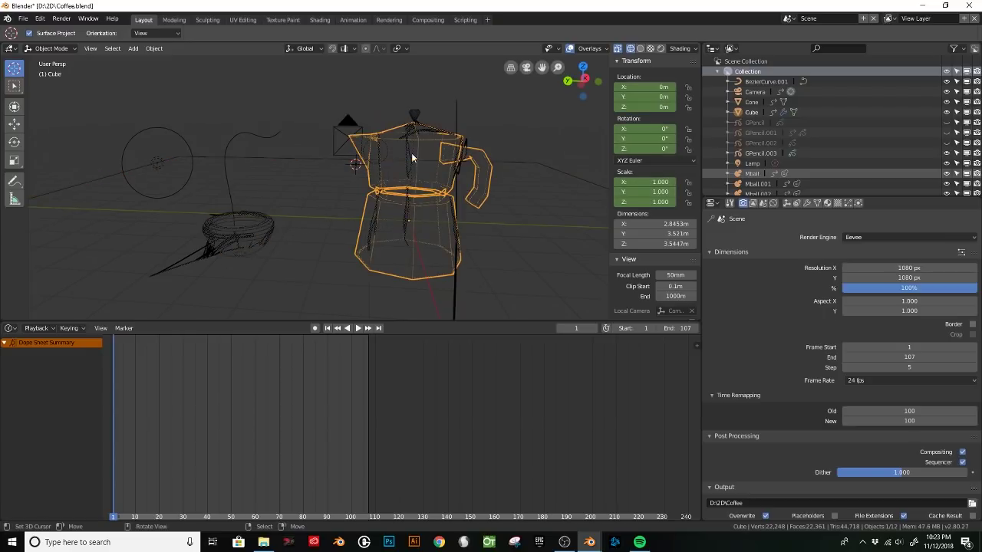
{"action": "left_click", "coordinate": [761, 153]}
Briefly play the animation to check the scribbles, then frame the pot and cup closely.
{"action": "middle_click_drag", "start_coordinate": [361, 192], "coordinate": [215, 162]}
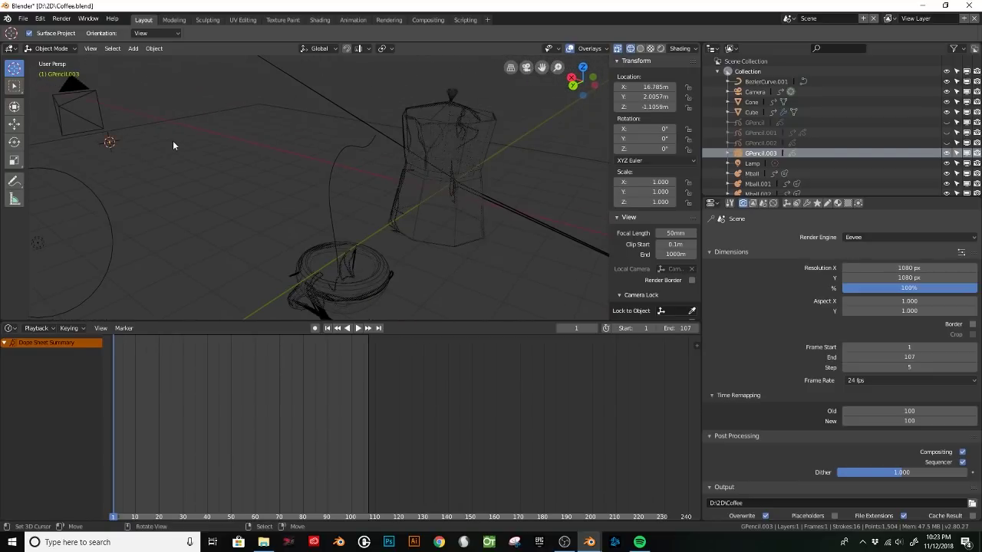
{"action": "key", "text": "space"}
{"action": "key", "text": "Escape"}
{"action": "mouse_move", "coordinate": [135, 151]}
{"action": "middle_mouse_down"}
{"action": "mouse_move", "coordinate": [199, 150]}
{"action": "mouse_move", "coordinate": [204, 173]}
{"action": "mouse_move", "coordinate": [247, 190]}
{"action": "mouse_move", "coordinate": [230, 224]}
{"action": "middle_mouse_up"}
{"action": "scroll", "coordinate": [185, 238], "scroll_direction": "up", "scroll_amount": 4}
{"action": "middle_click_drag", "start_coordinate": [356, 206], "coordinate": [410, 154]}
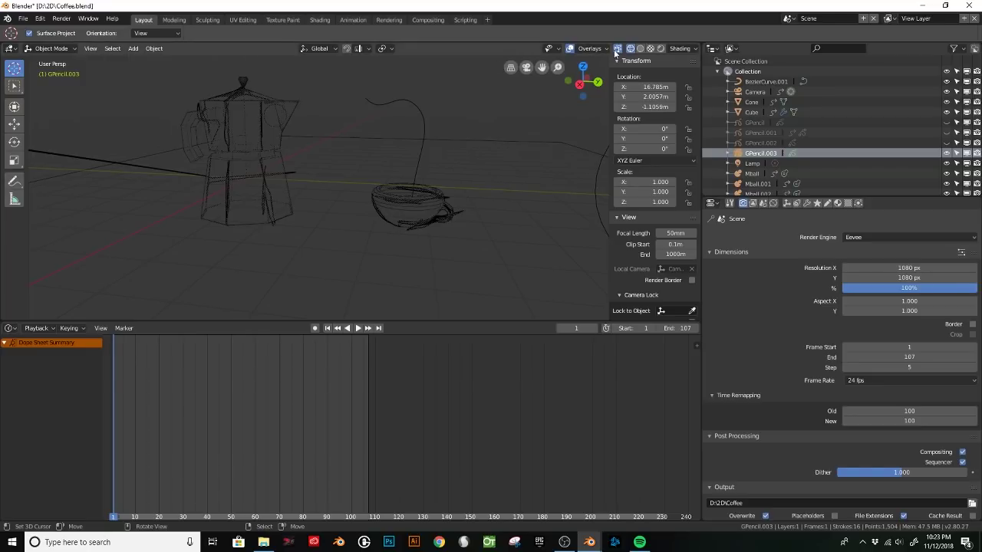
In rendered shading, parent the selected objects to the active Cone with Ctrl+P > Object.
{"action": "left_click", "coordinate": [661, 50]}
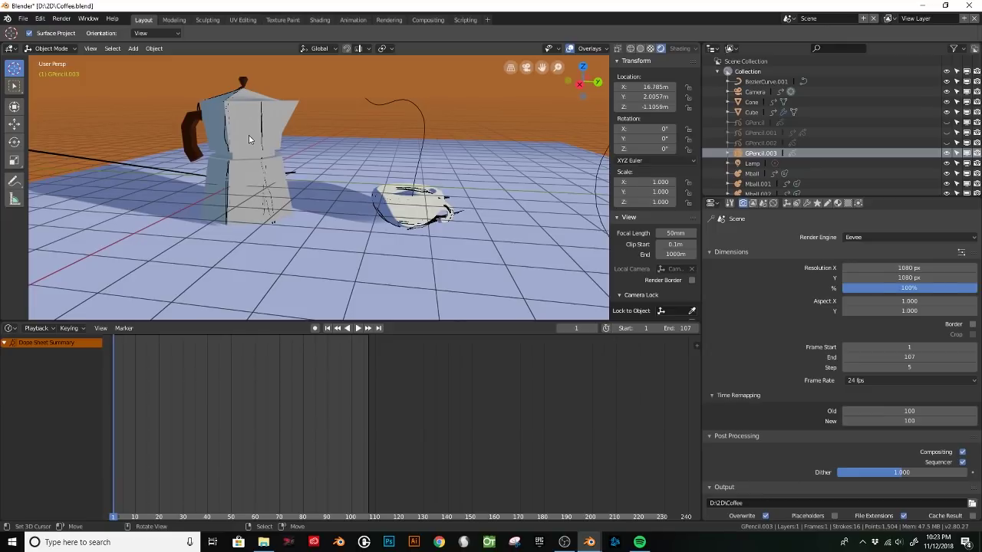
{"action": "left_click", "coordinate": [244, 82]}
{"action": "scroll", "coordinate": [254, 97], "scroll_direction": "down", "scroll_amount": 1}
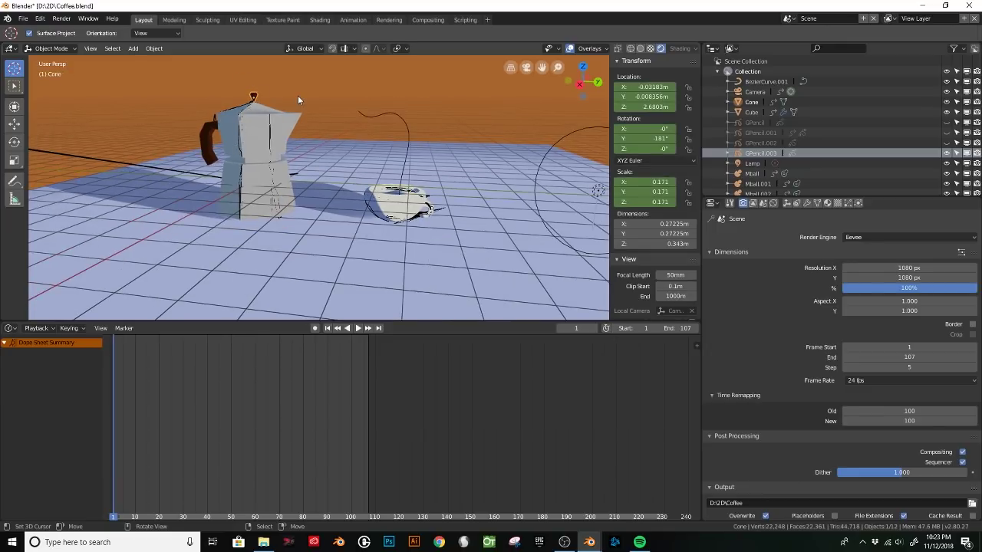
{"action": "scroll", "coordinate": [311, 104], "scroll_direction": "up", "scroll_amount": 1}
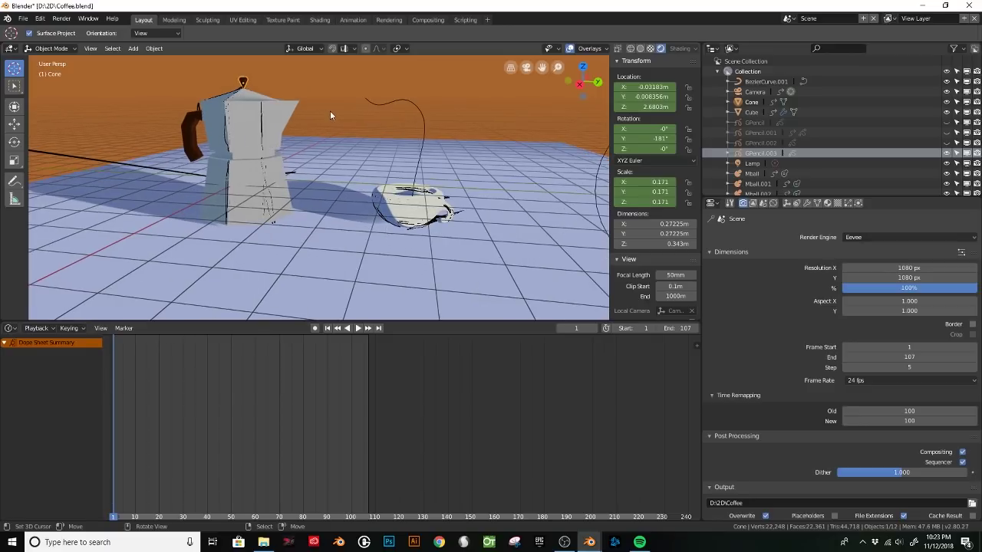
{"action": "scroll", "coordinate": [274, 146], "scroll_direction": "down", "scroll_amount": 2}
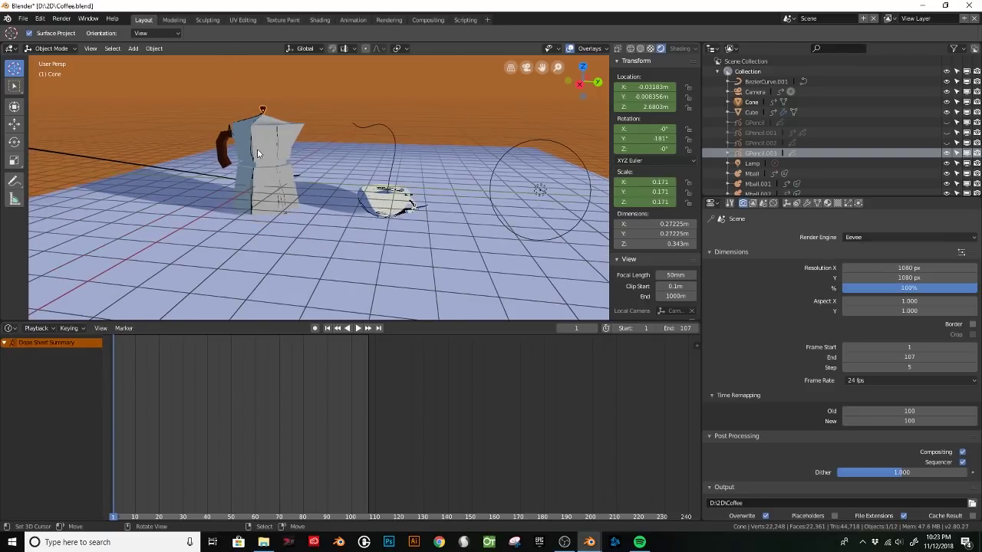
{"action": "middle_click_drag", "start_coordinate": [257, 176], "coordinate": [269, 219]}
{"action": "right_click", "coordinate": [310, 267], "text": "shift"}
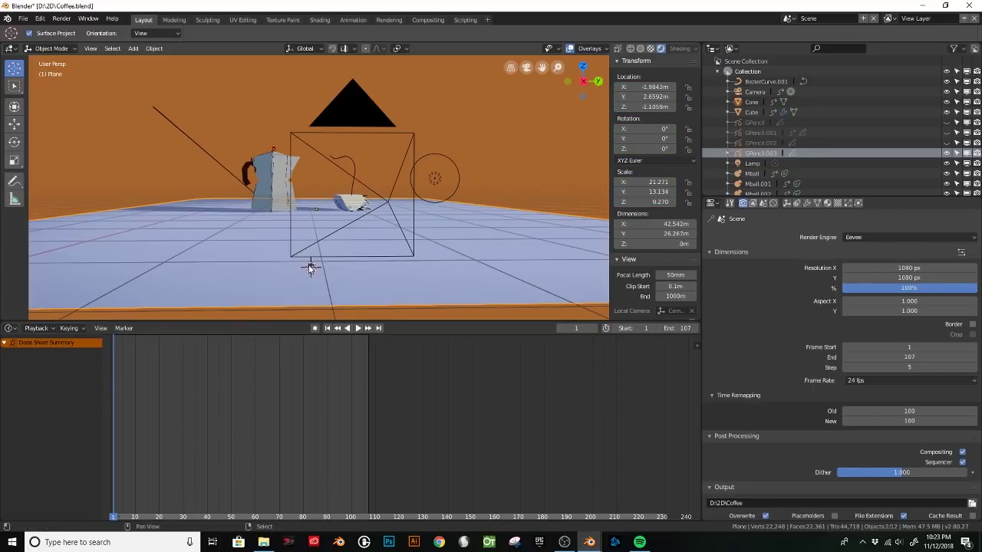
{"action": "right_click", "coordinate": [273, 150]}
{"action": "middle_click_drag", "start_coordinate": [273, 150], "coordinate": [300, 270]}
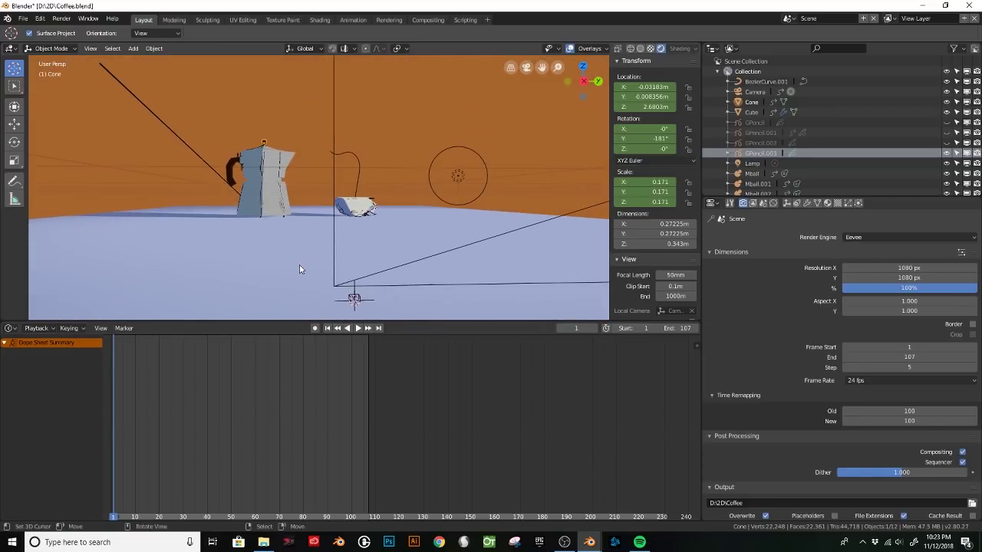
{"action": "right_click", "coordinate": [353, 298]}
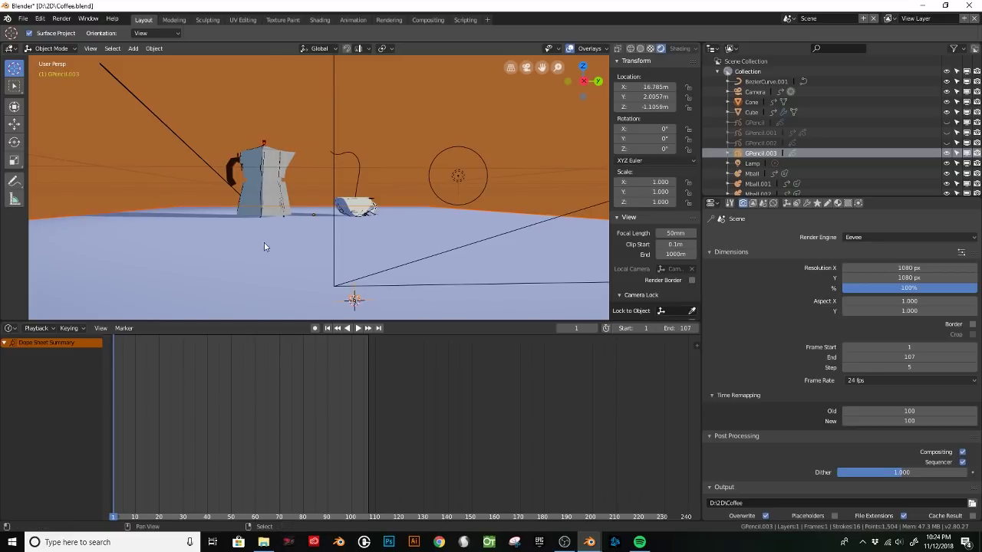
{"action": "right_click", "coordinate": [233, 252], "text": "shift"}
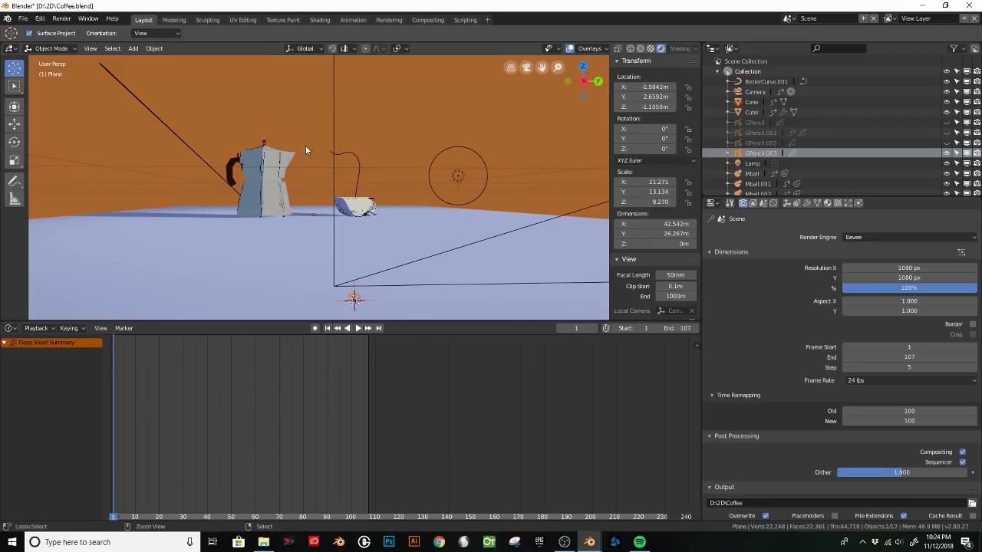
{"action": "key", "text": "ctrl+p"}
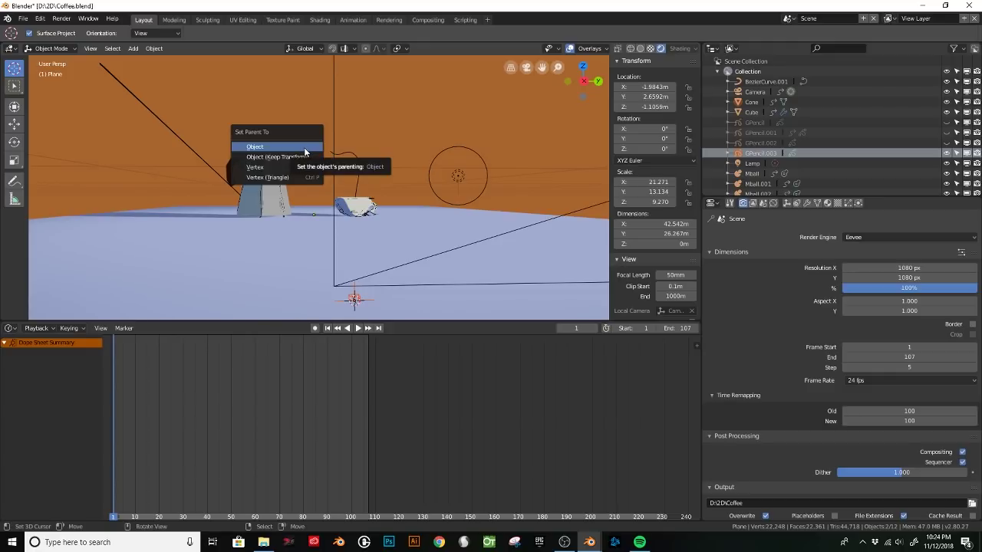
{"action": "left_click", "coordinate": [304, 148]}
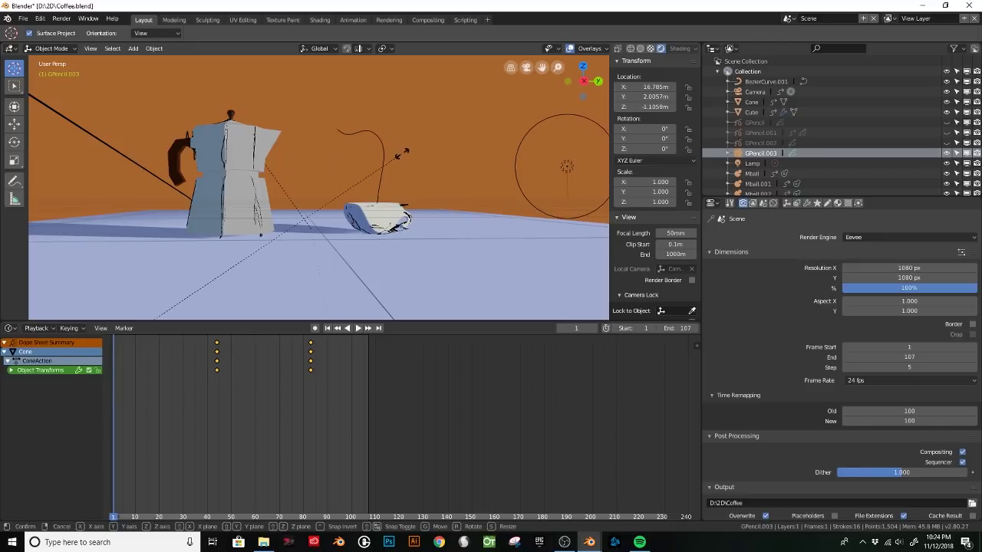
Scale GPencil.003 to 0.982 and lower it along Z to 1.0018 m.
{"action": "key", "text": "s"}
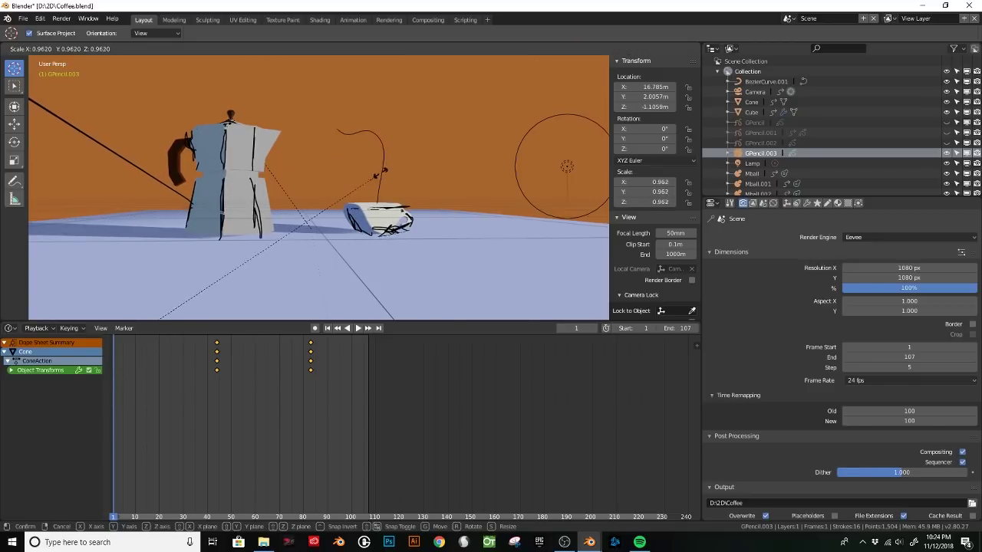
{"action": "left_click", "coordinate": [354, 162]}
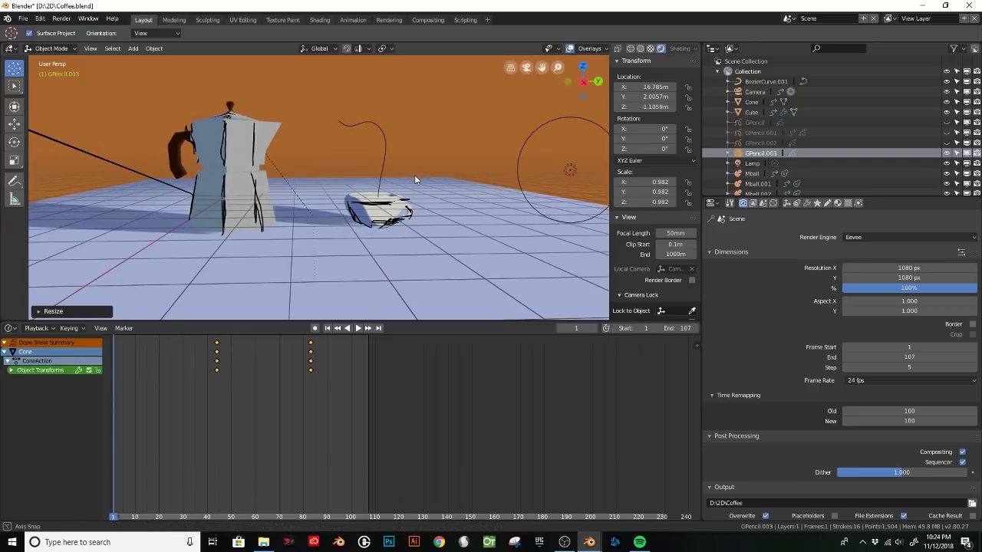
{"action": "key", "text": "g"}
{"action": "key", "text": "z"}
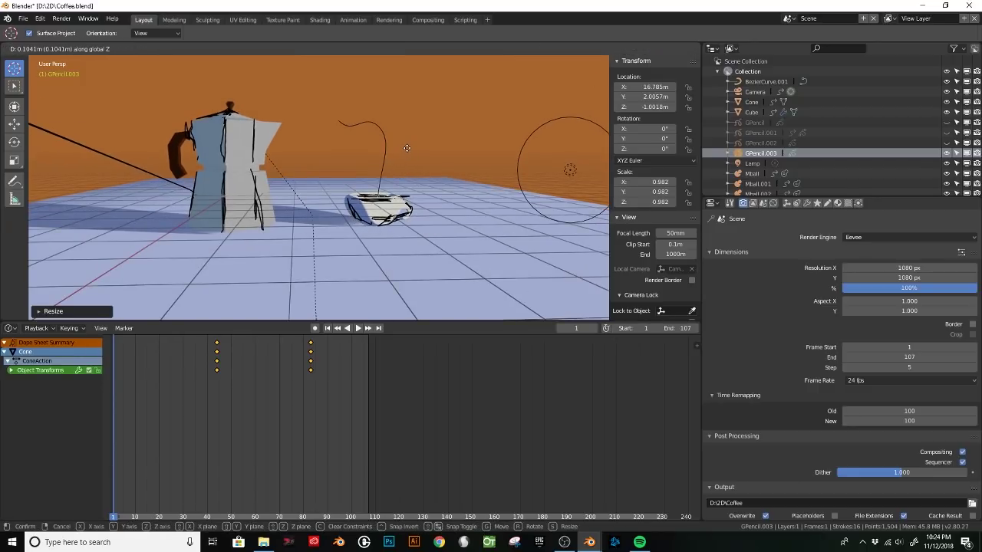
{"action": "left_click", "coordinate": [407, 148]}
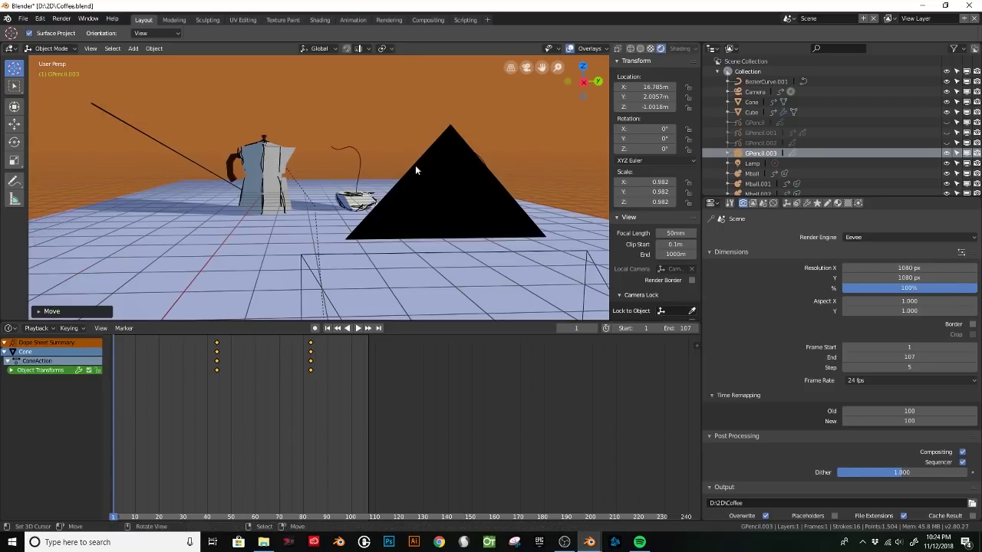
Play the pouring animation, then scrub back to frame 35 and stop.
{"action": "key", "text": "space"}
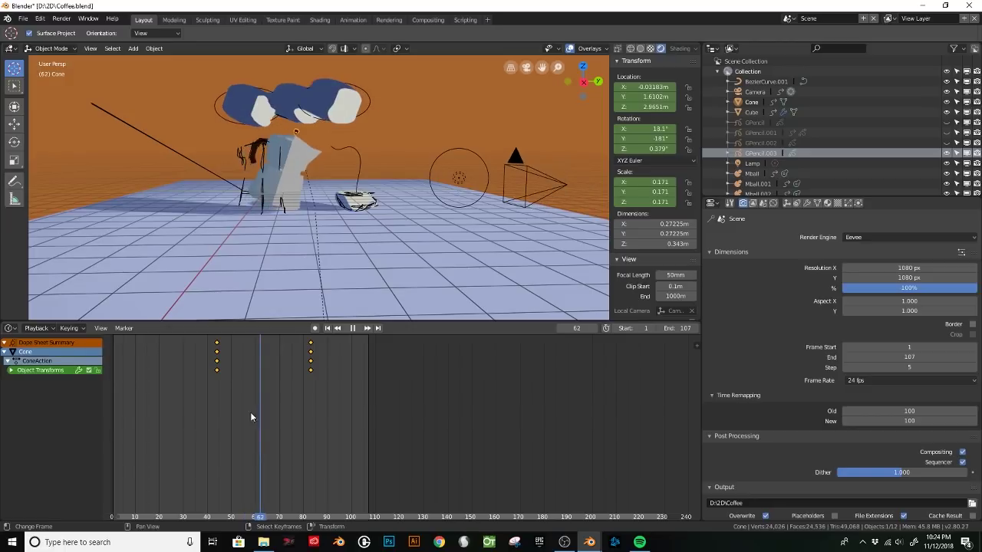
{"action": "left_click_drag", "start_coordinate": [250, 412], "coordinate": [194, 410]}
{"action": "key", "text": "space"}
Parent the ground Plane to the Cone.
{"action": "middle_click_drag", "start_coordinate": [274, 211], "coordinate": [289, 269]}
{"action": "left_click", "coordinate": [290, 270]}
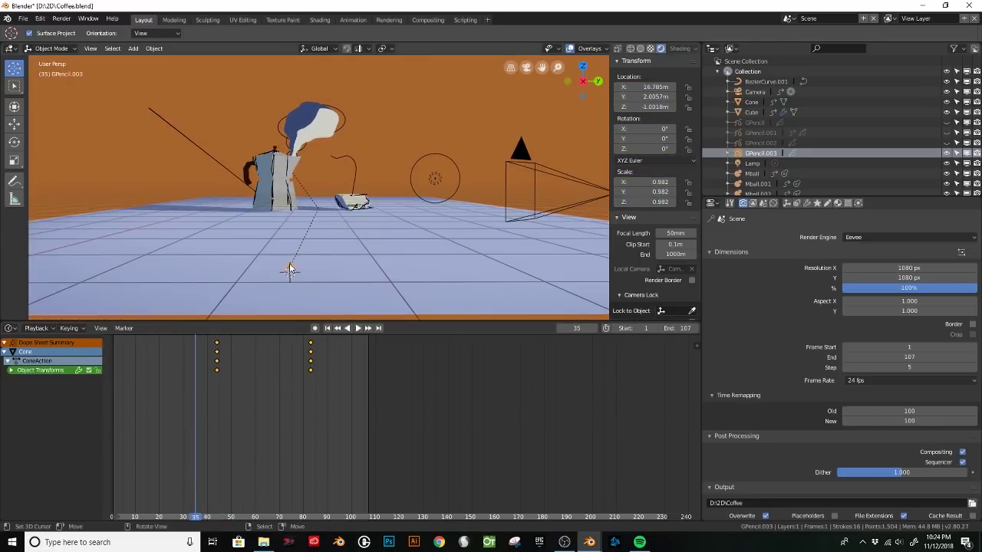
{"action": "left_click", "coordinate": [276, 151]}
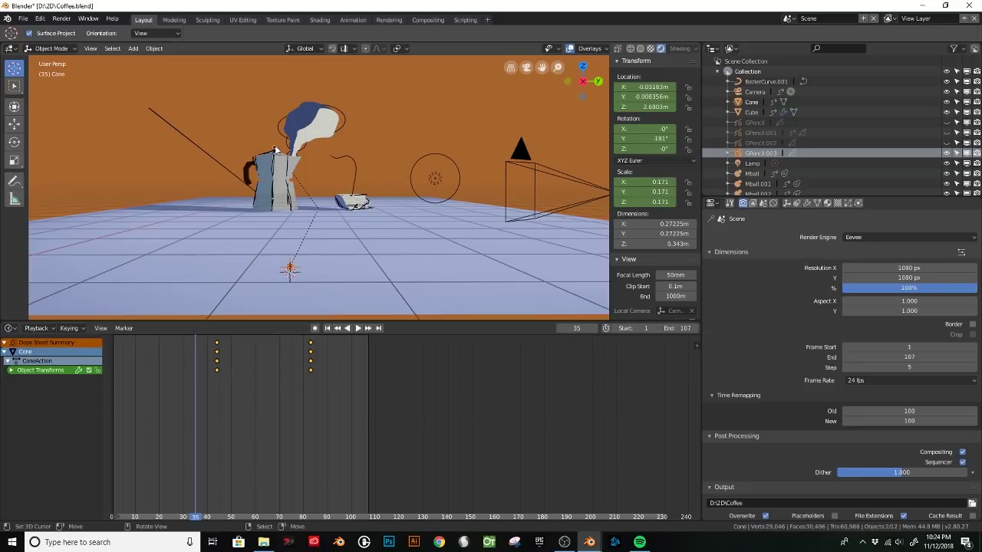
{"action": "key", "text": "ctrl+p"}
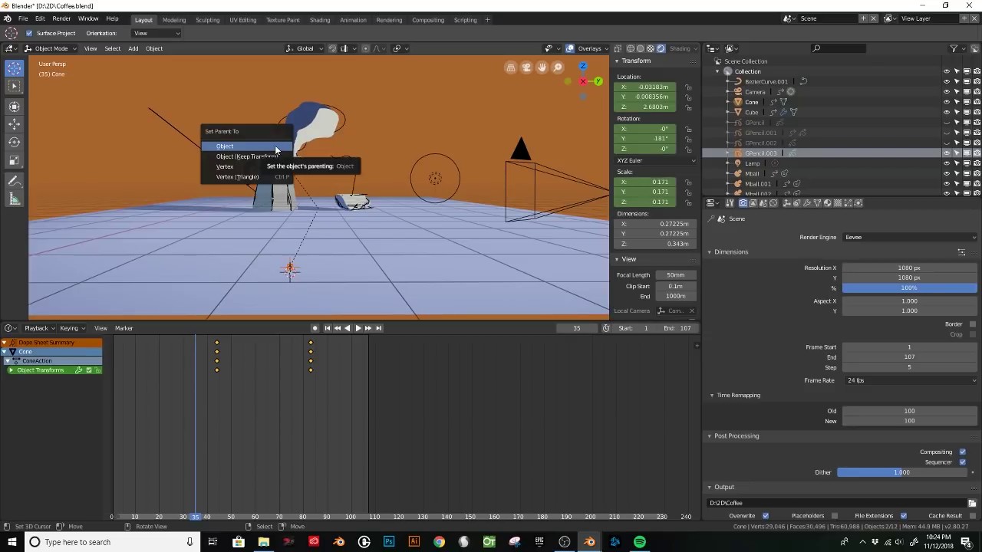
{"action": "left_click", "coordinate": [276, 148]}
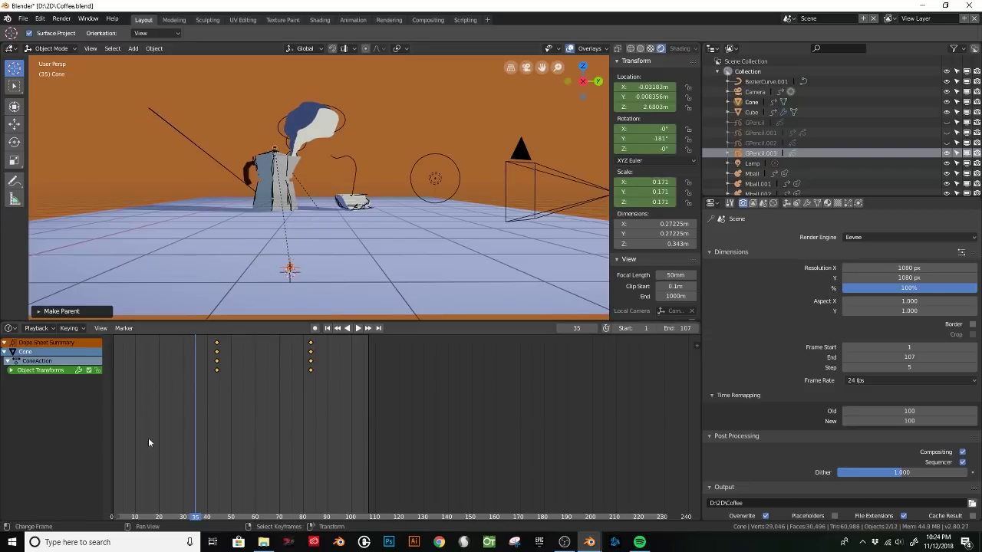
Replay the pour, scrubbing from frame 37 to frame 49, keeping Object Mode.
{"action": "key", "text": "space"}
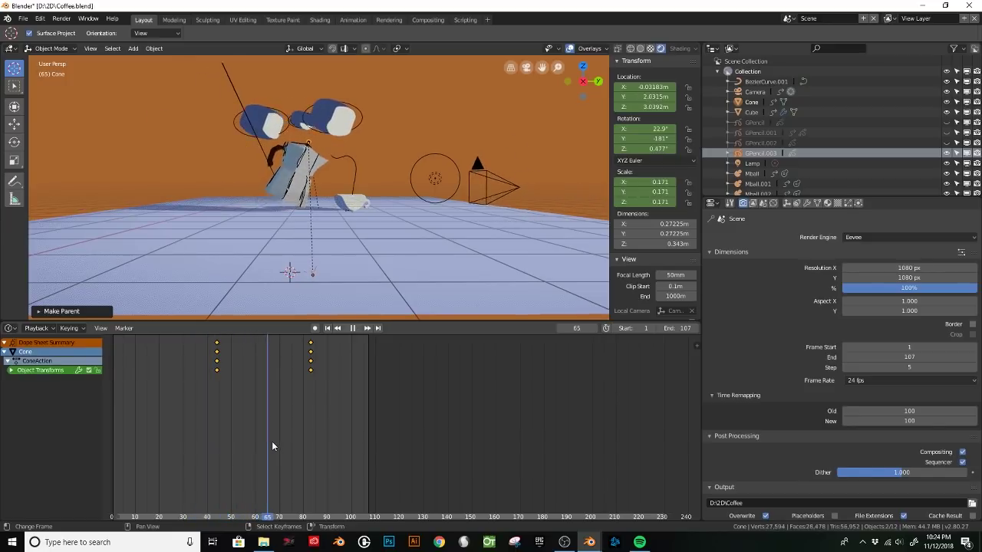
{"action": "key", "text": "space"}
{"action": "left_click", "coordinate": [200, 435]}
{"action": "scroll", "coordinate": [362, 179], "scroll_direction": "up", "scroll_amount": 5}
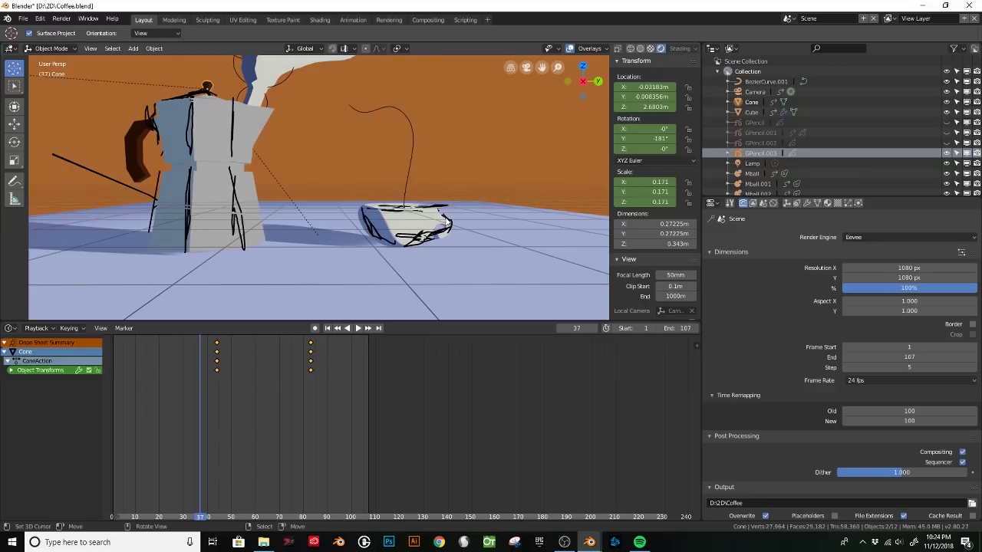
{"action": "scroll", "coordinate": [442, 234], "scroll_direction": "down", "scroll_amount": 5}
{"action": "key", "text": "space"}
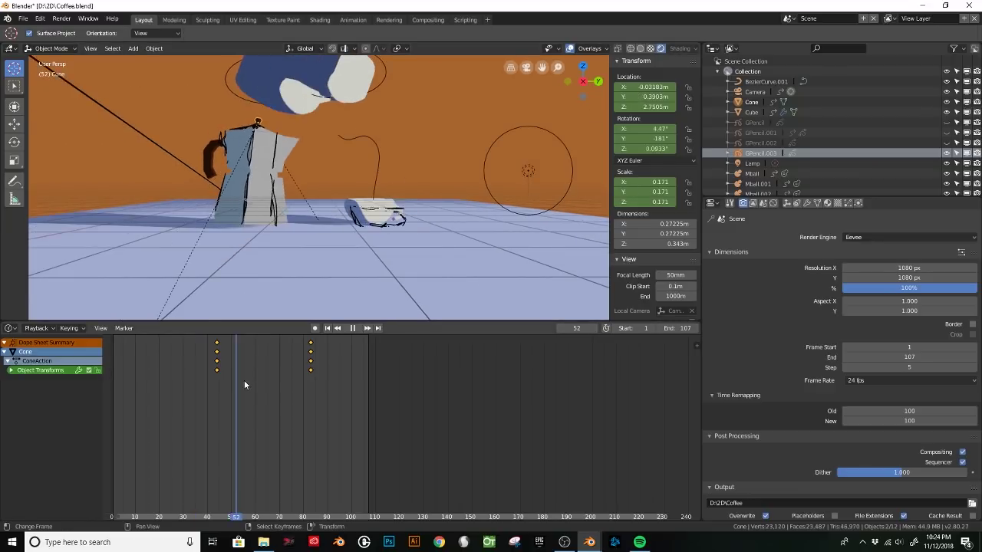
{"action": "left_click_drag", "start_coordinate": [267, 380], "coordinate": [155, 369]}
{"action": "key", "text": "space"}
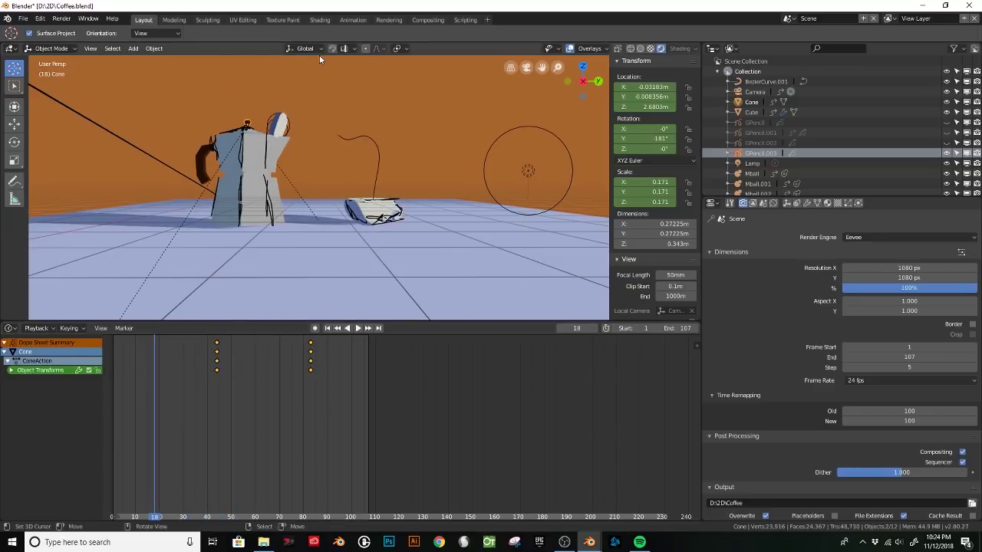
{"action": "left_click", "coordinate": [60, 49]}
{"action": "left_click", "coordinate": [63, 50]}
Put GPencil.003 into Draw mode and scribble over the cup at frame 18.
{"action": "left_click", "coordinate": [752, 154]}
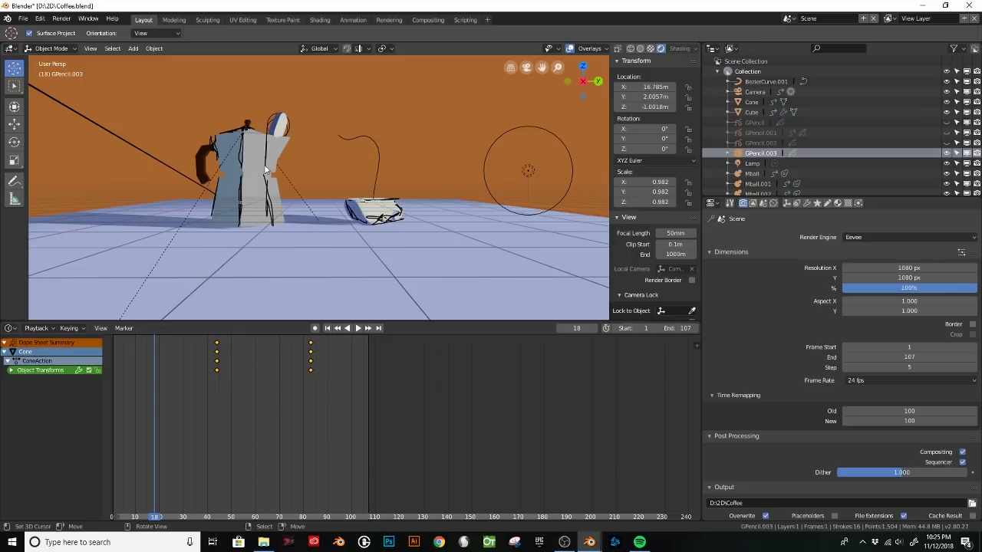
{"action": "left_click", "coordinate": [51, 49]}
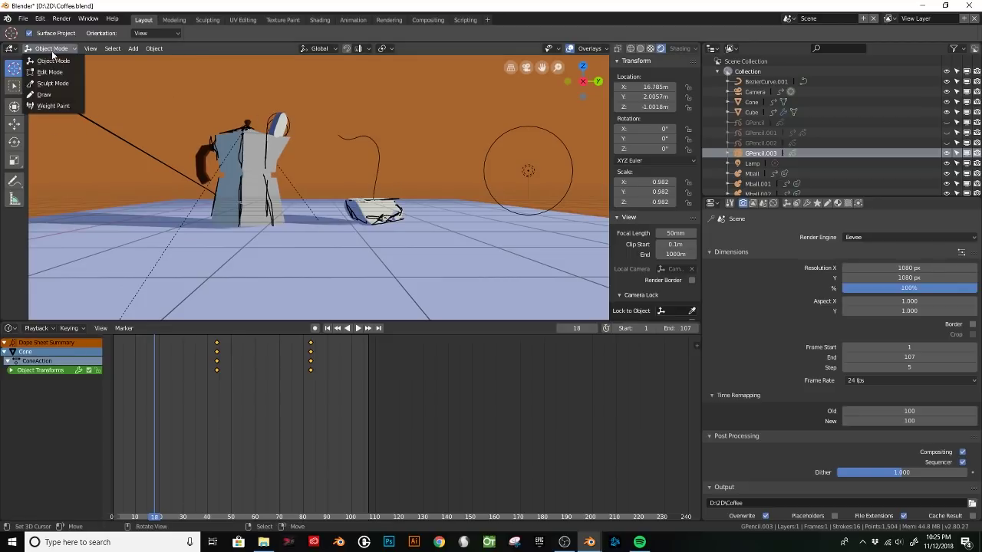
{"action": "left_click", "coordinate": [61, 96]}
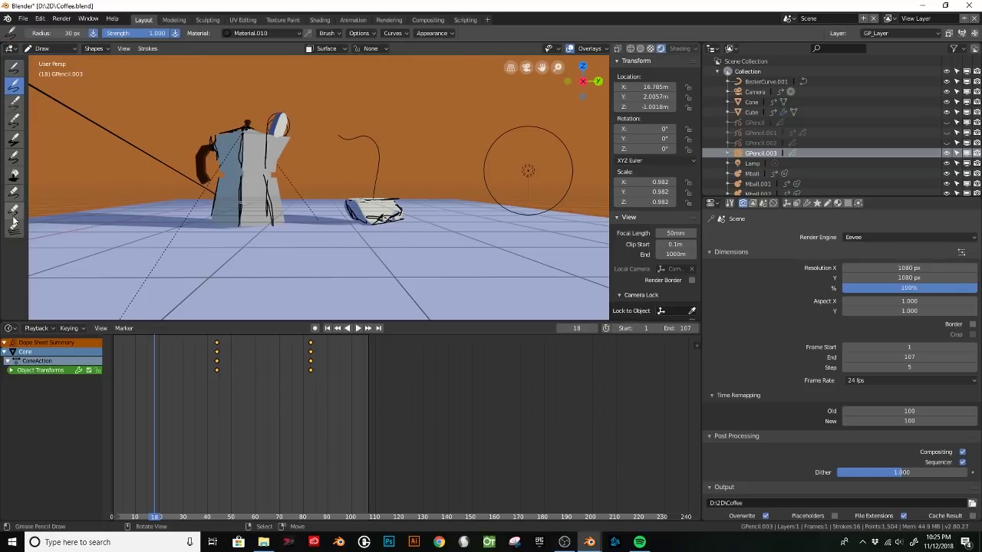
{"action": "left_click_drag", "start_coordinate": [398, 216], "coordinate": [394, 214]}
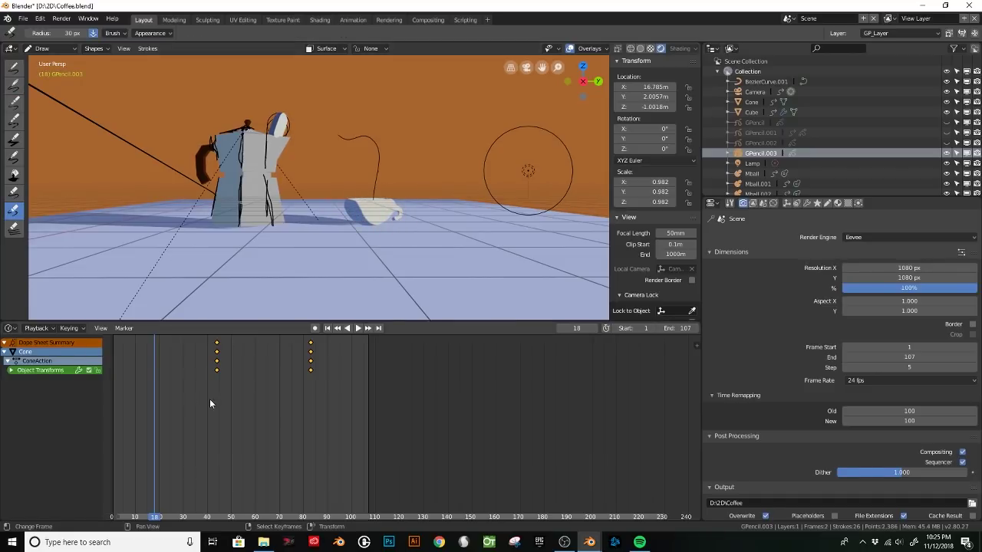
Play back to check the scribble, stop at frame 29, and return to Object Mode.
{"action": "key", "text": "space"}
{"action": "left_click_drag", "start_coordinate": [282, 385], "coordinate": [182, 390]}
{"action": "key", "text": "space"}
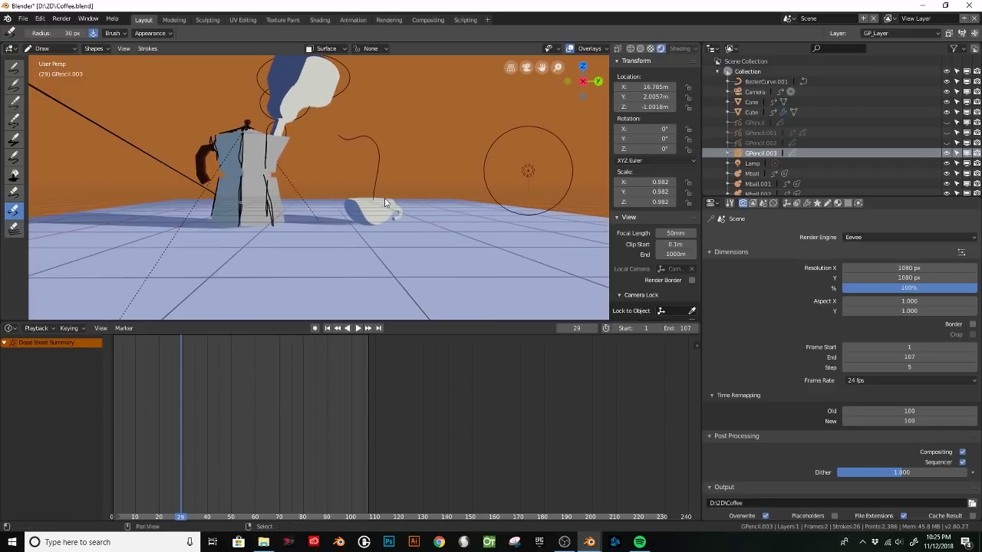
{"action": "left_click", "coordinate": [46, 48]}
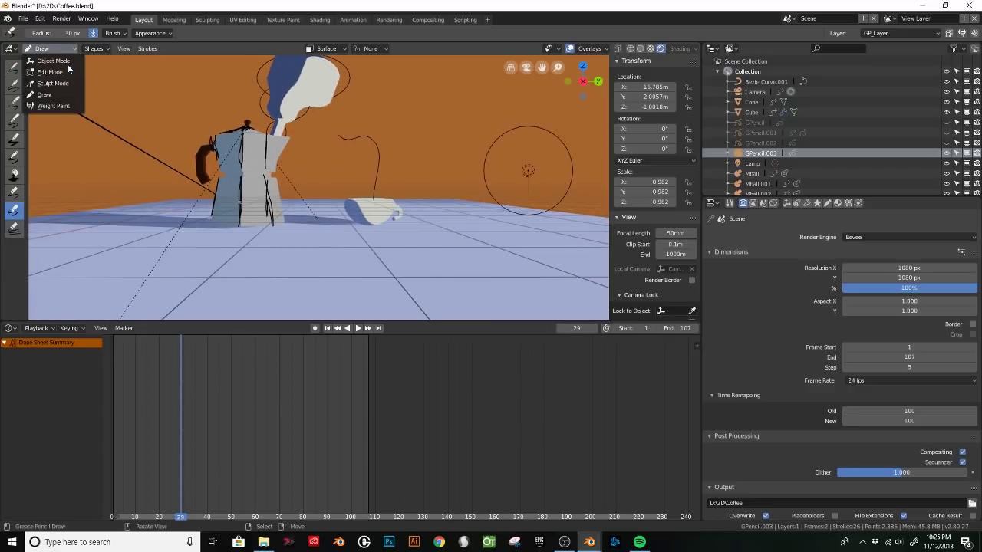
{"action": "left_click", "coordinate": [53, 60]}
{"action": "key", "text": "shift+a"}
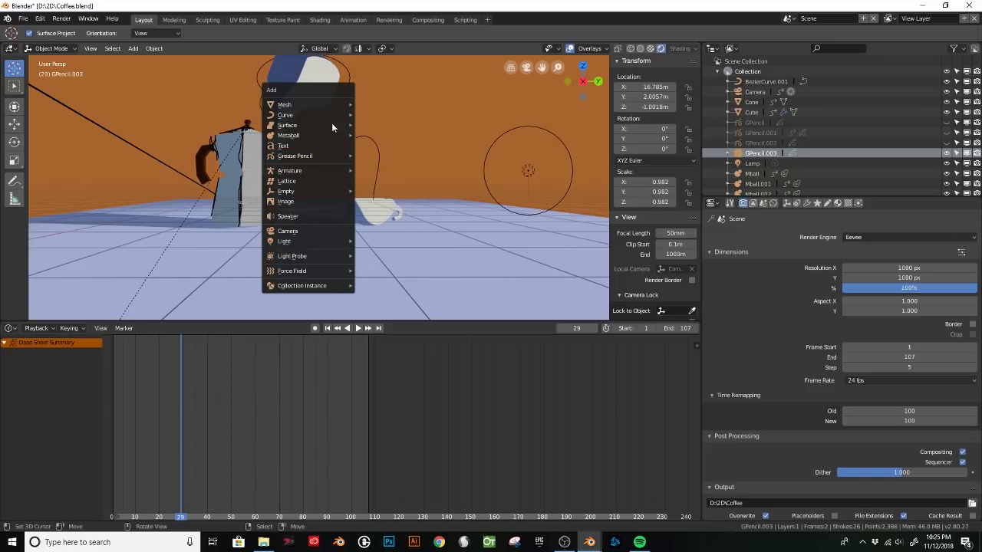
Add a blank grease pencil object, GPencil.004, and switch it to Draw mode.
{"action": "mouse_move", "coordinate": [333, 156]}
{"action": "left_click", "coordinate": [384, 157]}
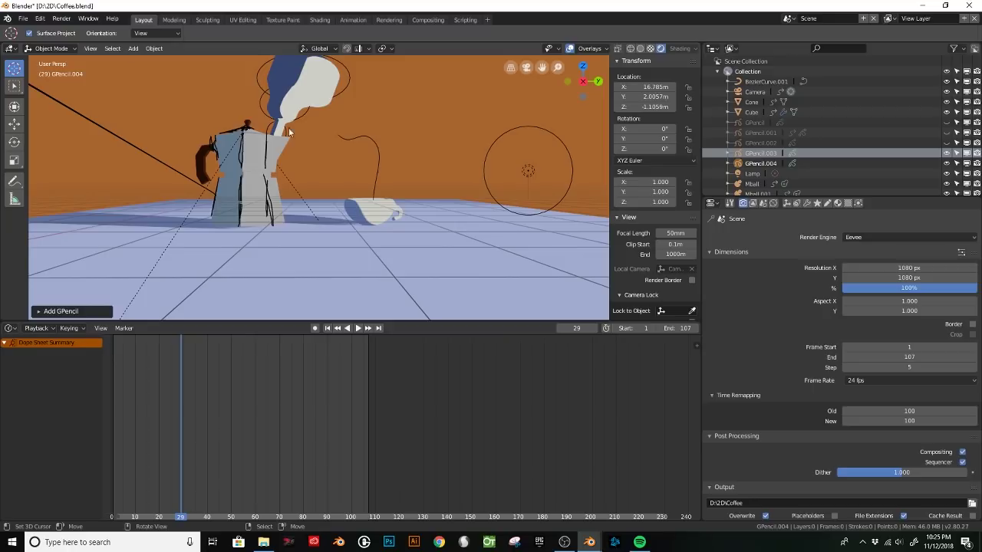
{"action": "left_click", "coordinate": [50, 48]}
{"action": "left_click", "coordinate": [54, 94]}
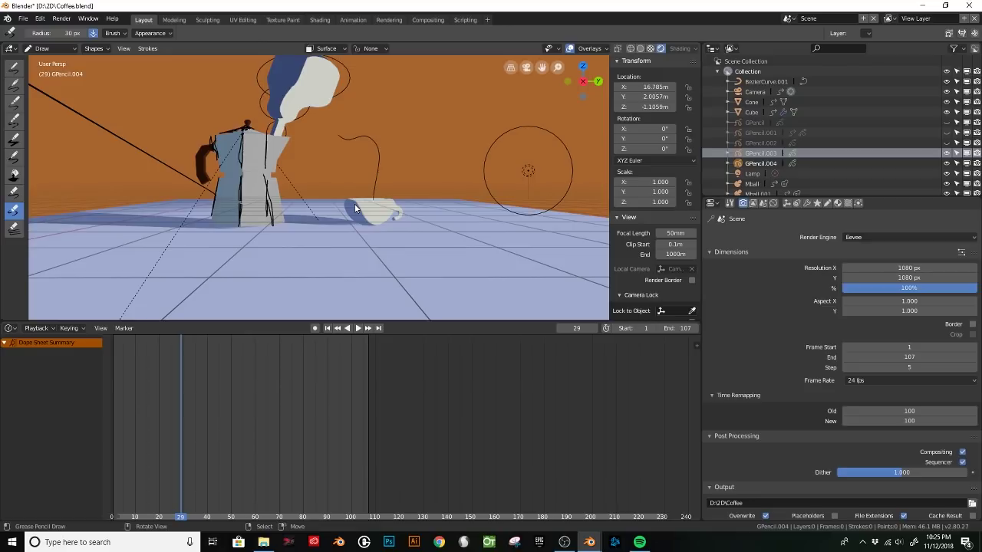
Zoom onto the cup and draw three scribble strokes on its surface.
{"action": "key", "text": "KP_Decimal"}
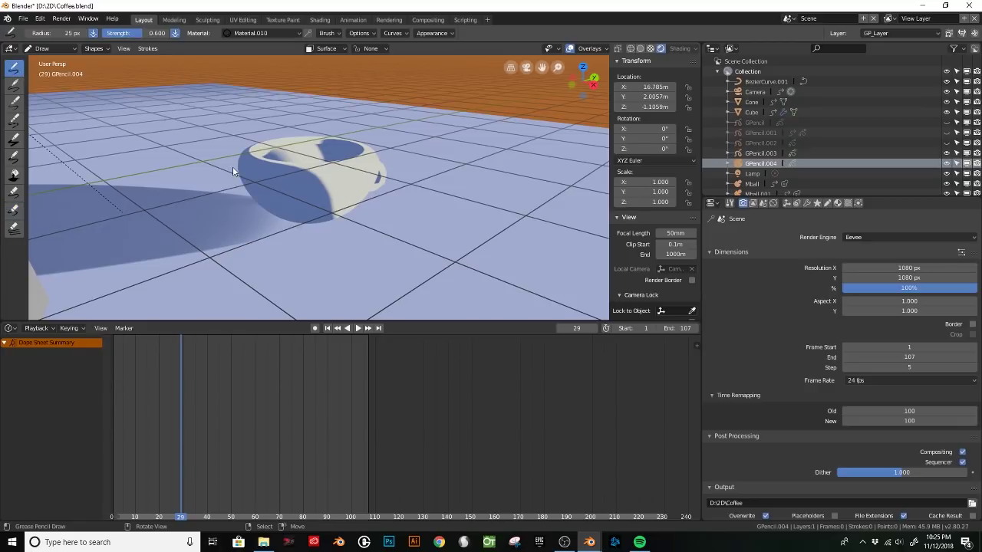
{"action": "left_click_drag", "start_coordinate": [287, 207], "coordinate": [324, 215]}
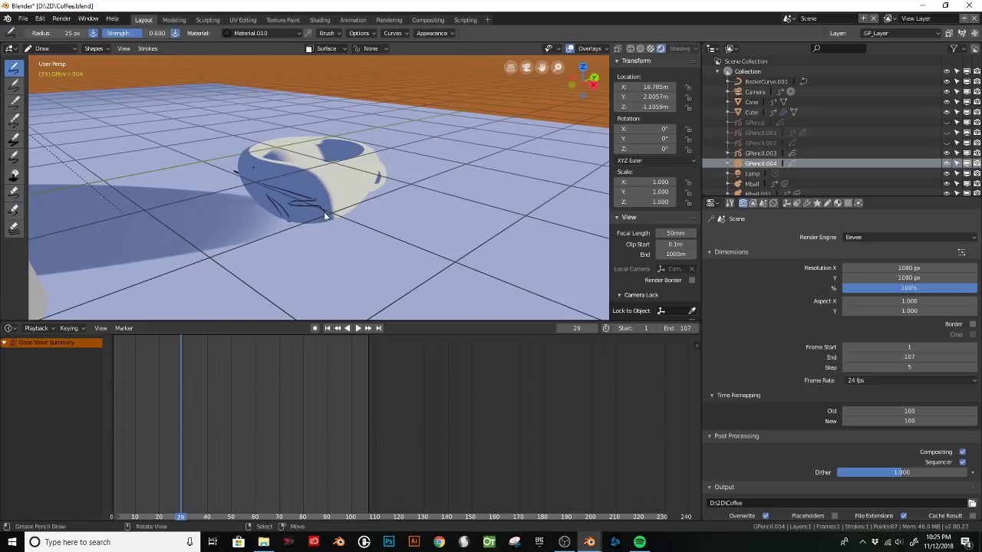
{"action": "middle_click_drag", "start_coordinate": [324, 214], "coordinate": [374, 223]}
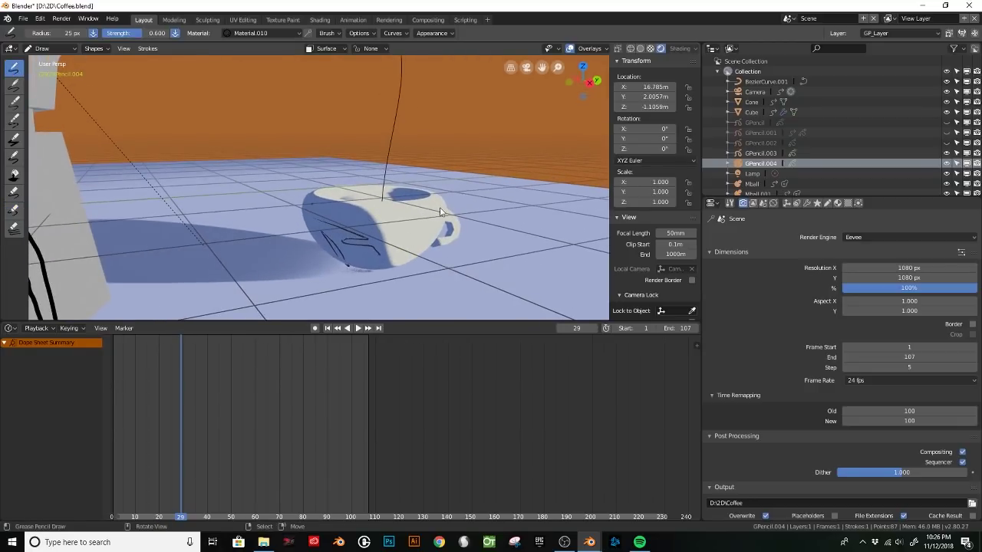
{"action": "mouse_move", "coordinate": [441, 212]}
{"action": "left_mouse_down"}
{"action": "mouse_move", "coordinate": [452, 215]}
{"action": "mouse_move", "coordinate": [383, 225]}
{"action": "left_mouse_up"}
{"action": "middle_click_drag", "start_coordinate": [382, 224], "coordinate": [364, 226]}
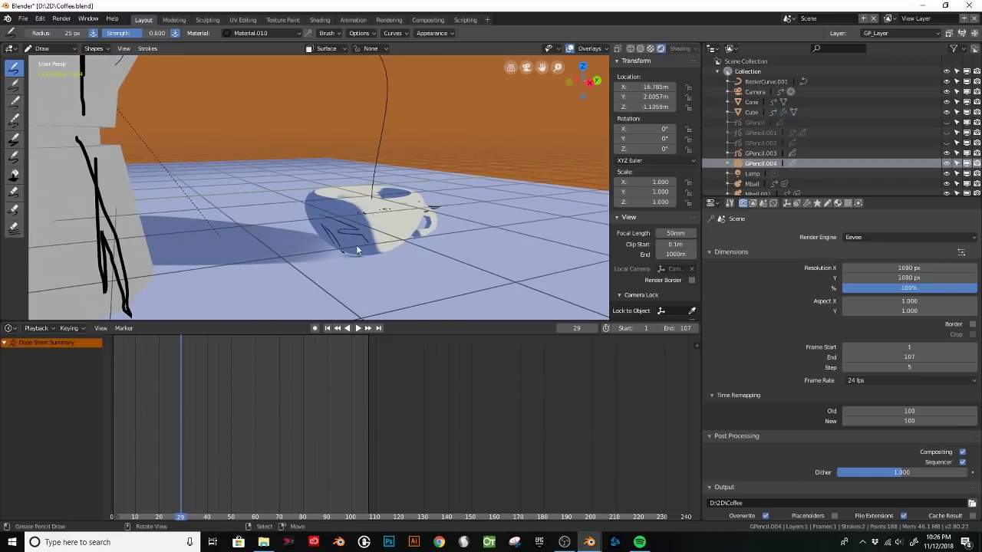
{"action": "left_click_drag", "start_coordinate": [317, 208], "coordinate": [325, 221]}
{"action": "mouse_move", "coordinate": [326, 221]}
{"action": "middle_mouse_down"}
{"action": "mouse_move", "coordinate": [299, 198]}
{"action": "mouse_move", "coordinate": [315, 211]}
{"action": "middle_mouse_up"}
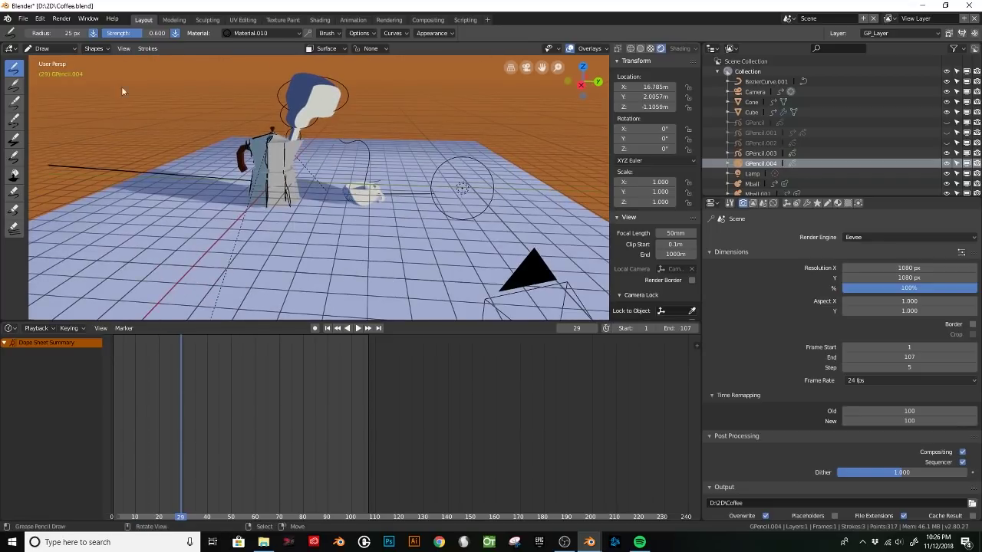
Switch the viewport to the active camera view.
{"action": "left_click", "coordinate": [12, 48]}
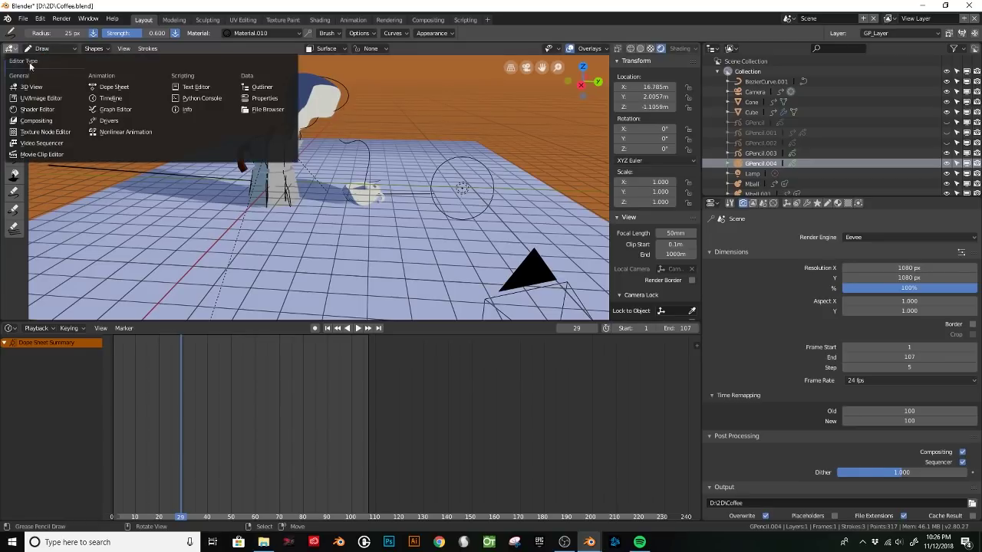
{"action": "left_click", "coordinate": [122, 49]}
{"action": "mouse_move", "coordinate": [184, 121]}
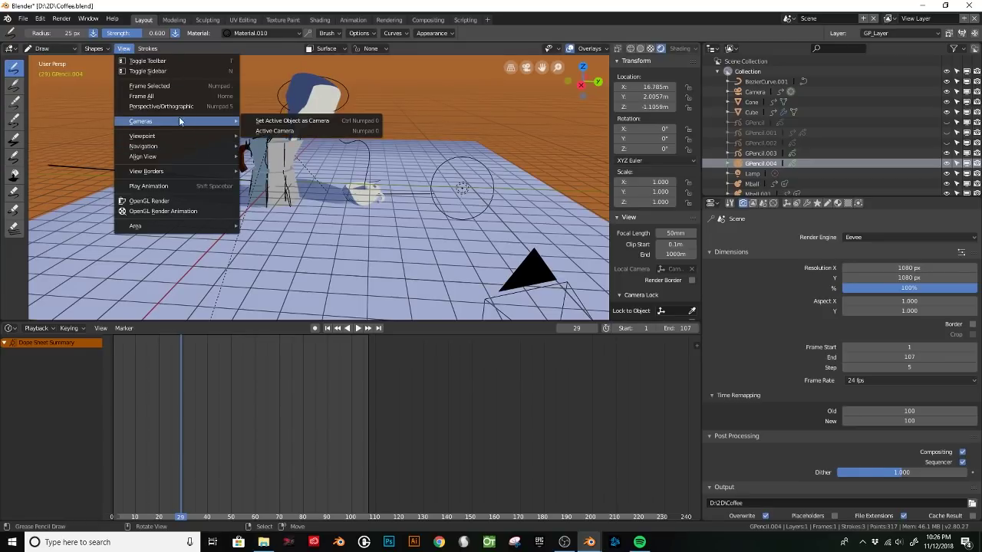
{"action": "left_click", "coordinate": [304, 133]}
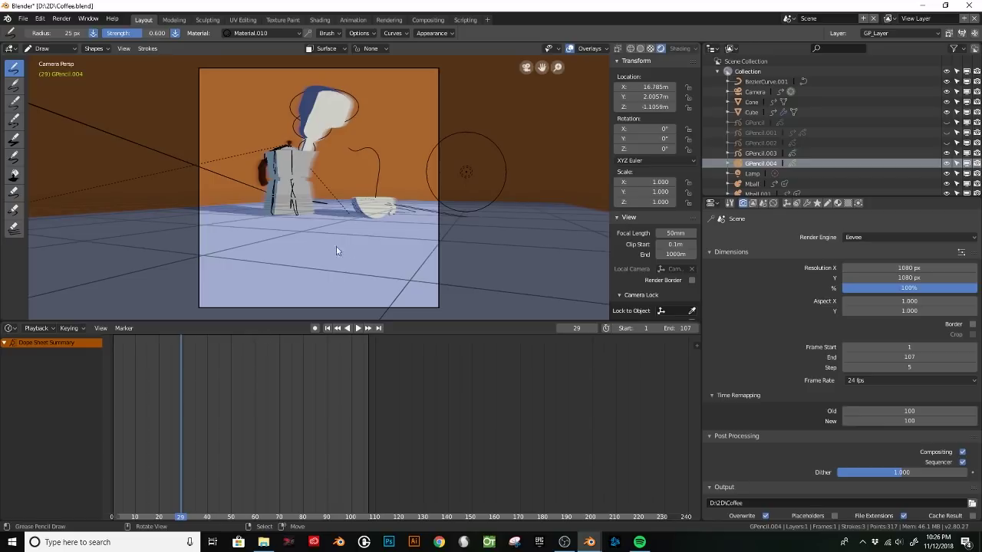
At frame 94, erase the stray scribble lines around the cup with Eraser Soft.
{"action": "key", "text": "shift+ctrl+space"}
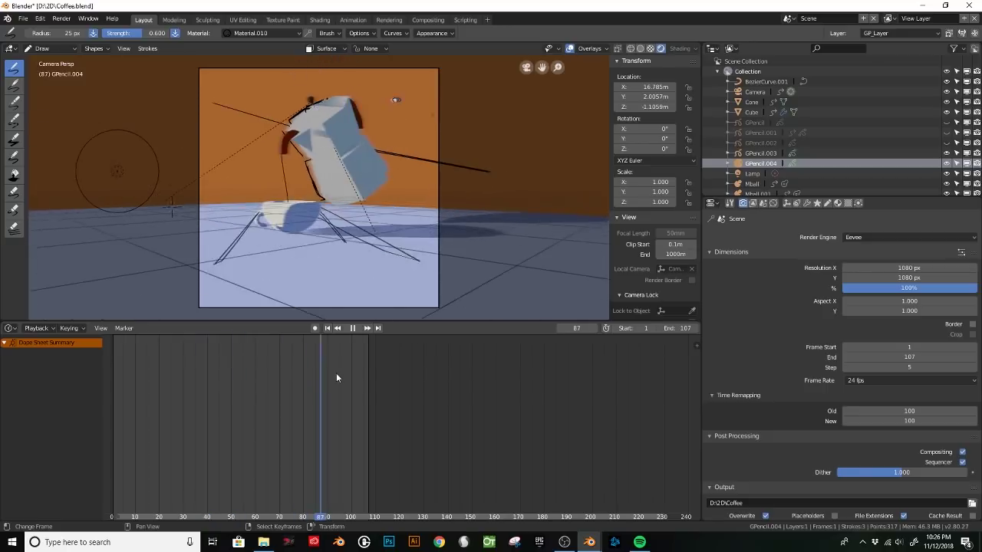
{"action": "key", "text": "space"}
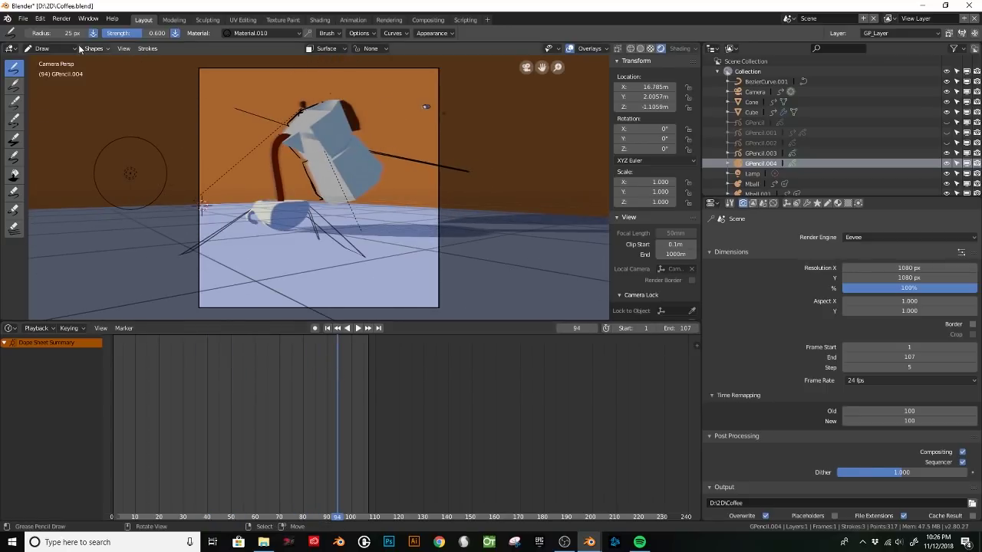
{"action": "left_click", "coordinate": [13, 193]}
{"action": "left_click_drag", "start_coordinate": [469, 168], "coordinate": [397, 155]}
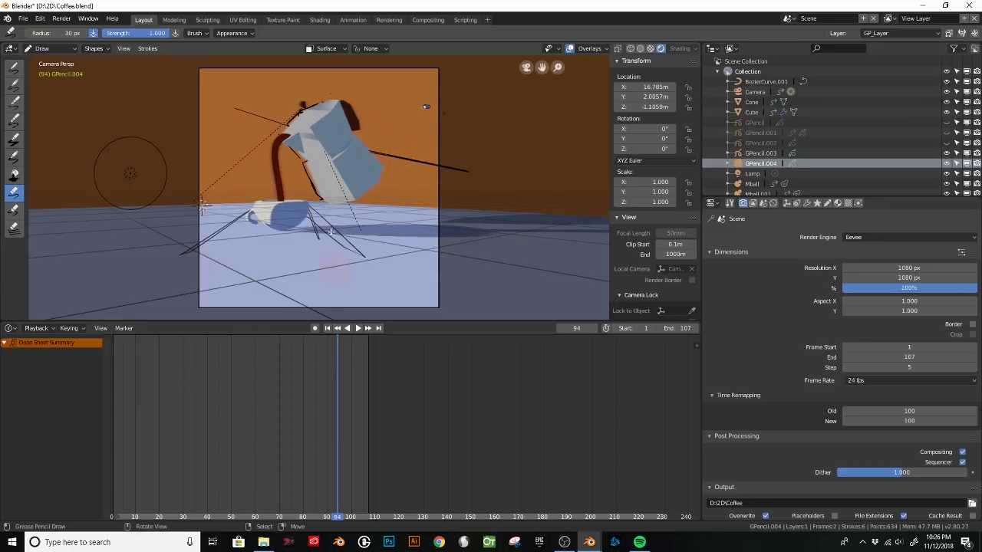